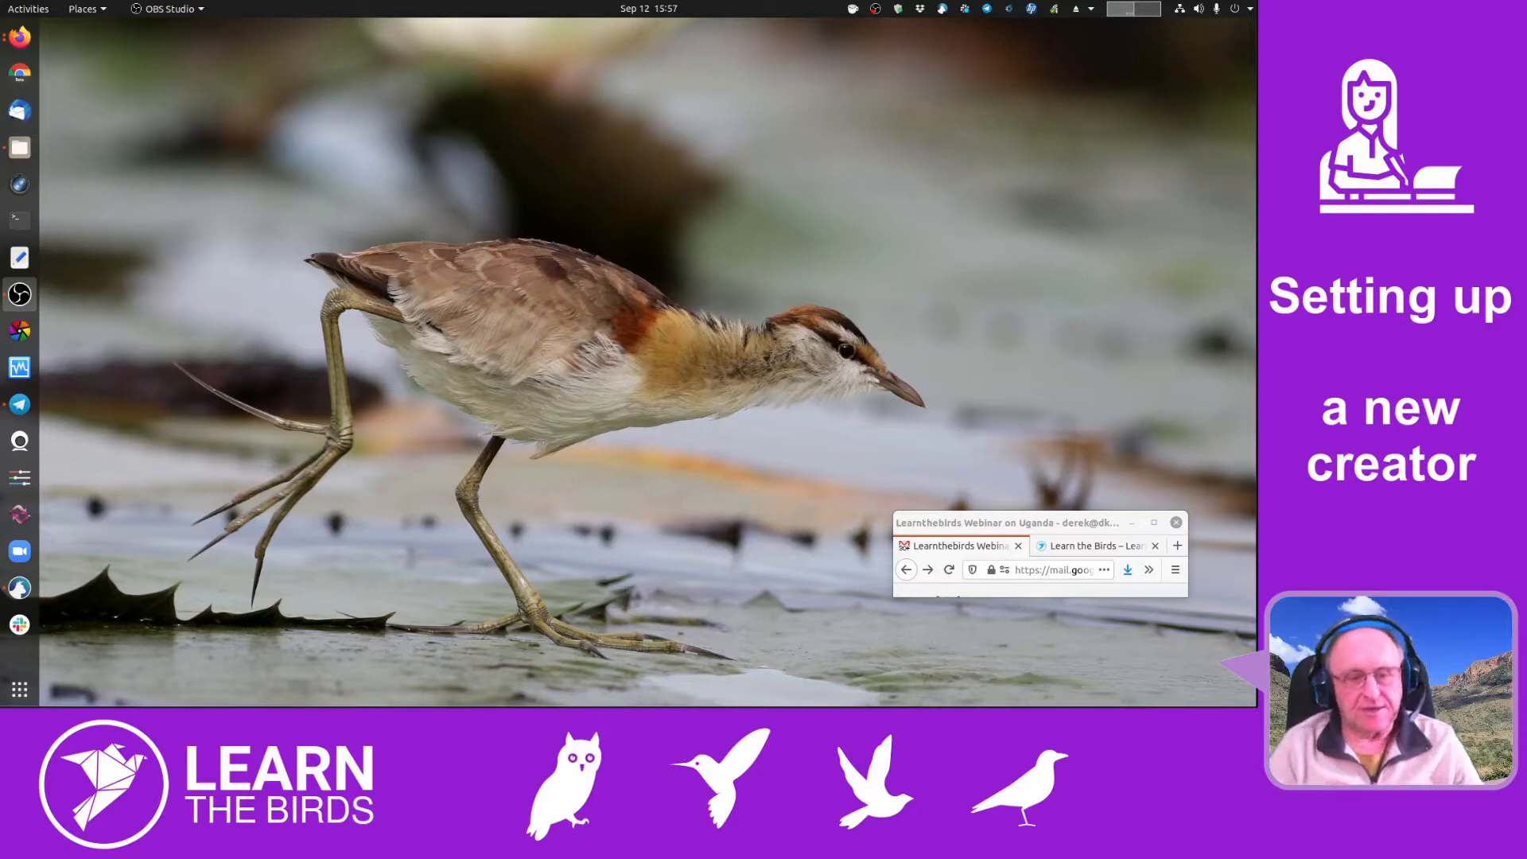
- Drag the Firefox window from the lower right to the centre of the desktop
left_click_drag(1060, 524, 762, 336)
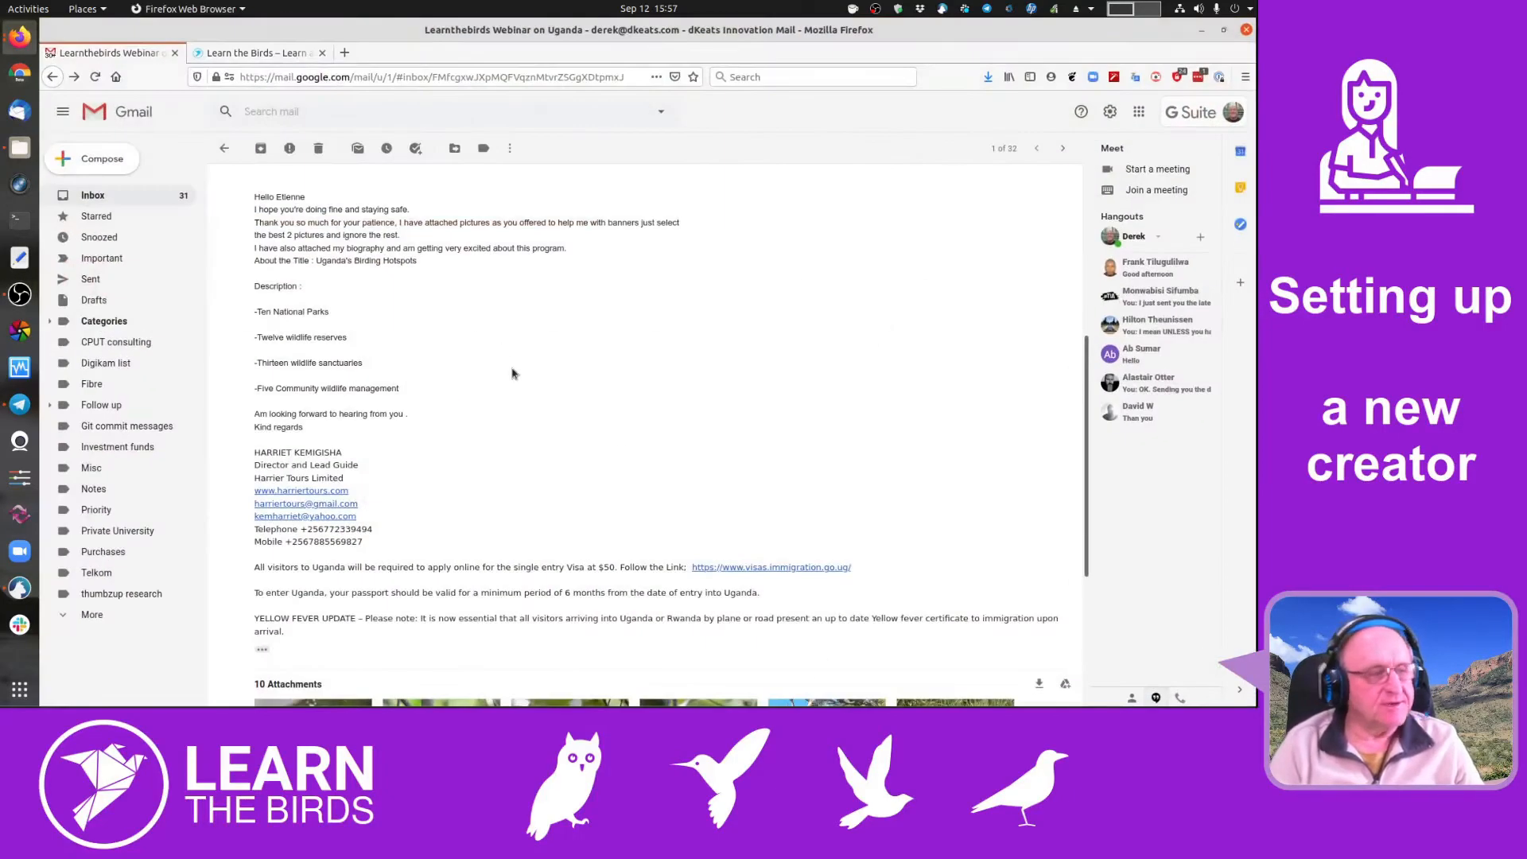
- Scroll the Uganda webinar email back to its top and briefly highlight the forwarded sender's name
scroll(330, 307, "up", 5)
scroll(333, 306, "up", 1)
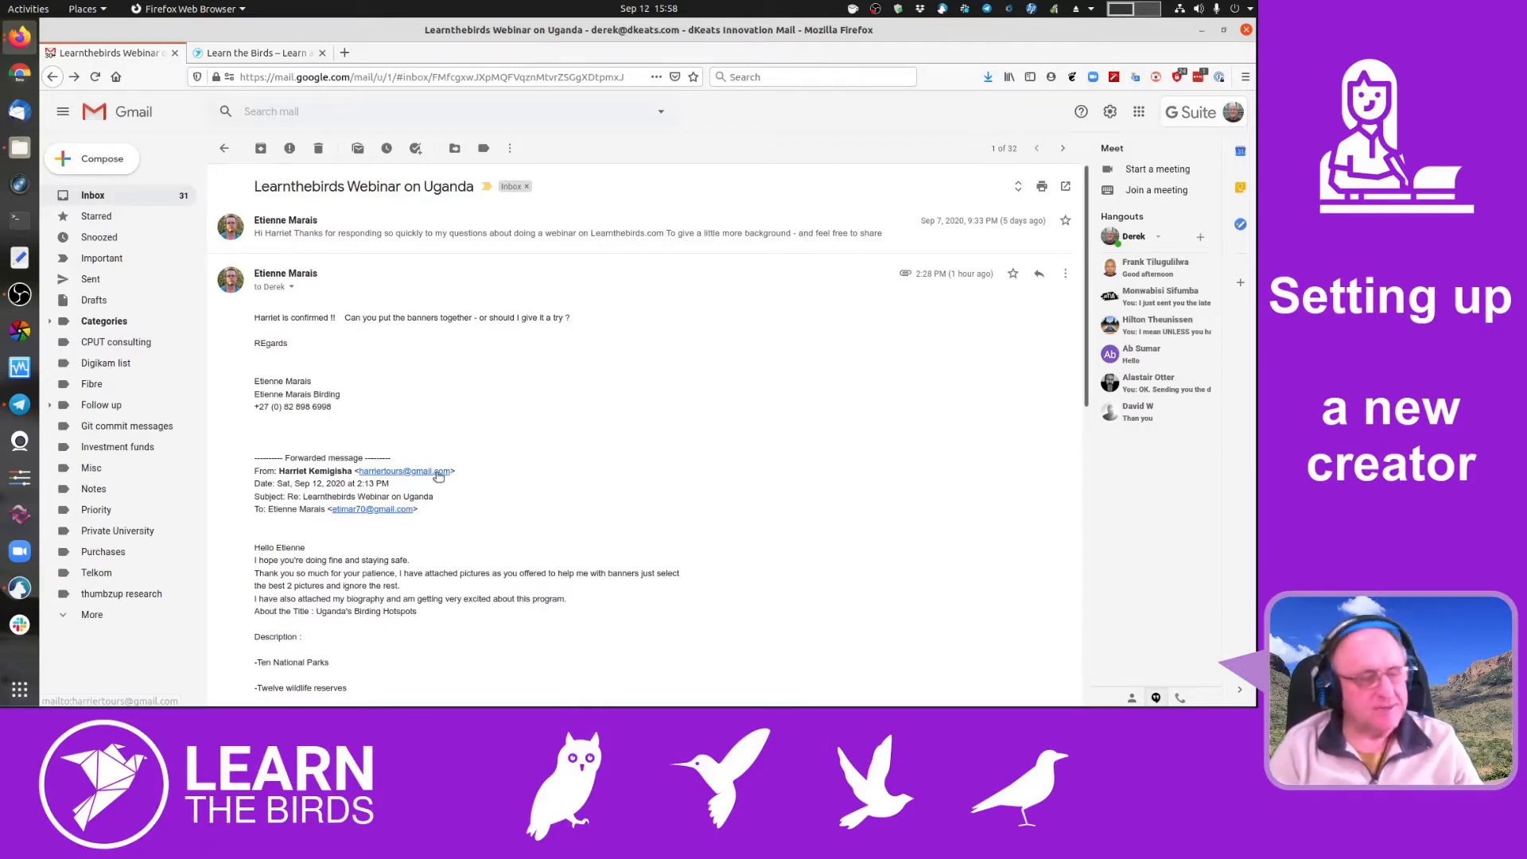
left_click_drag(276, 469, 343, 474)
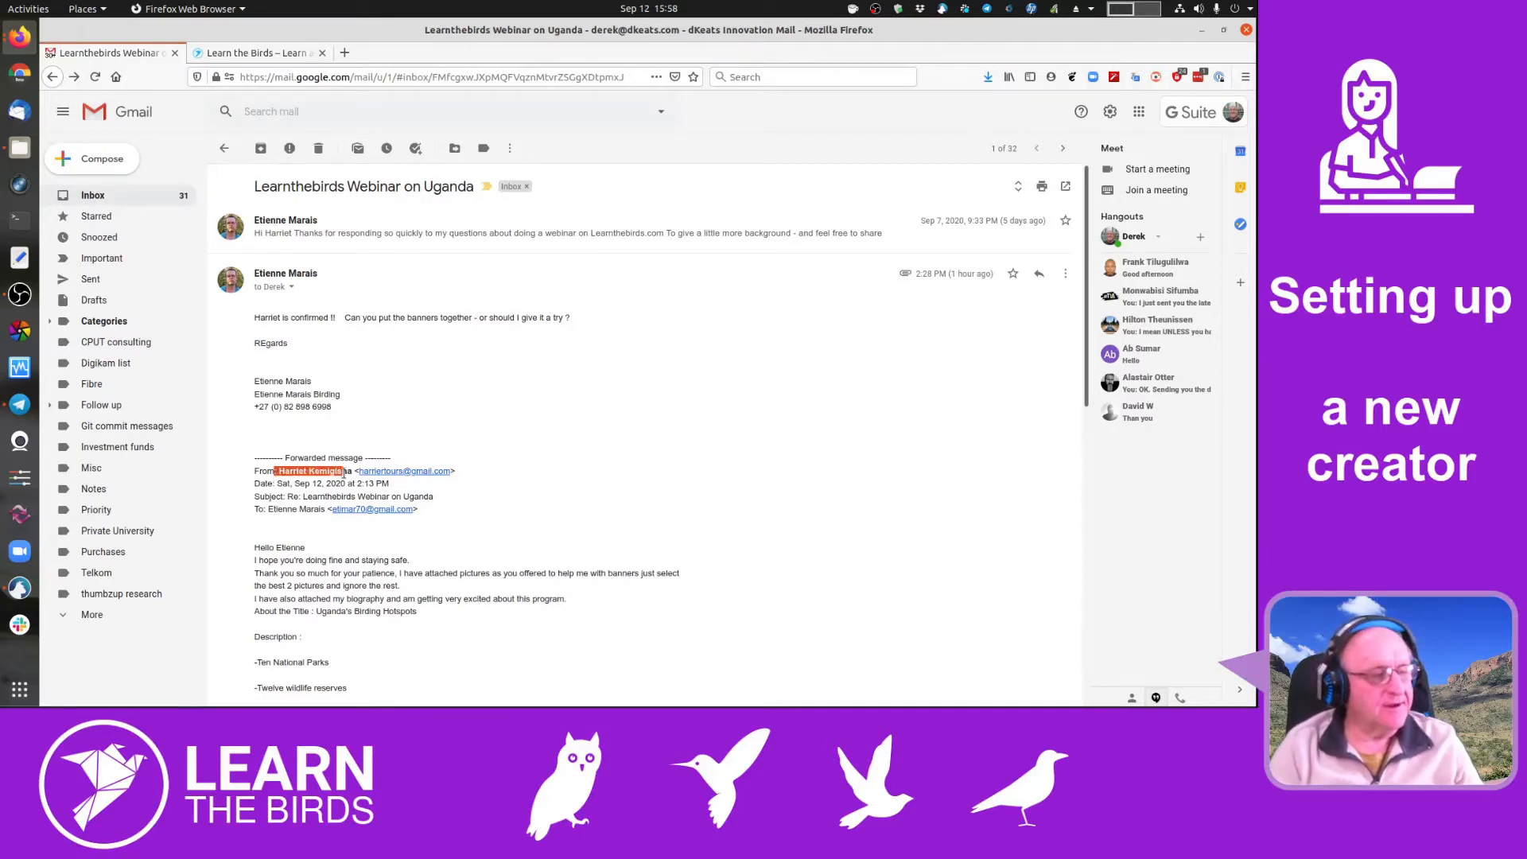
left_click(761, 410)
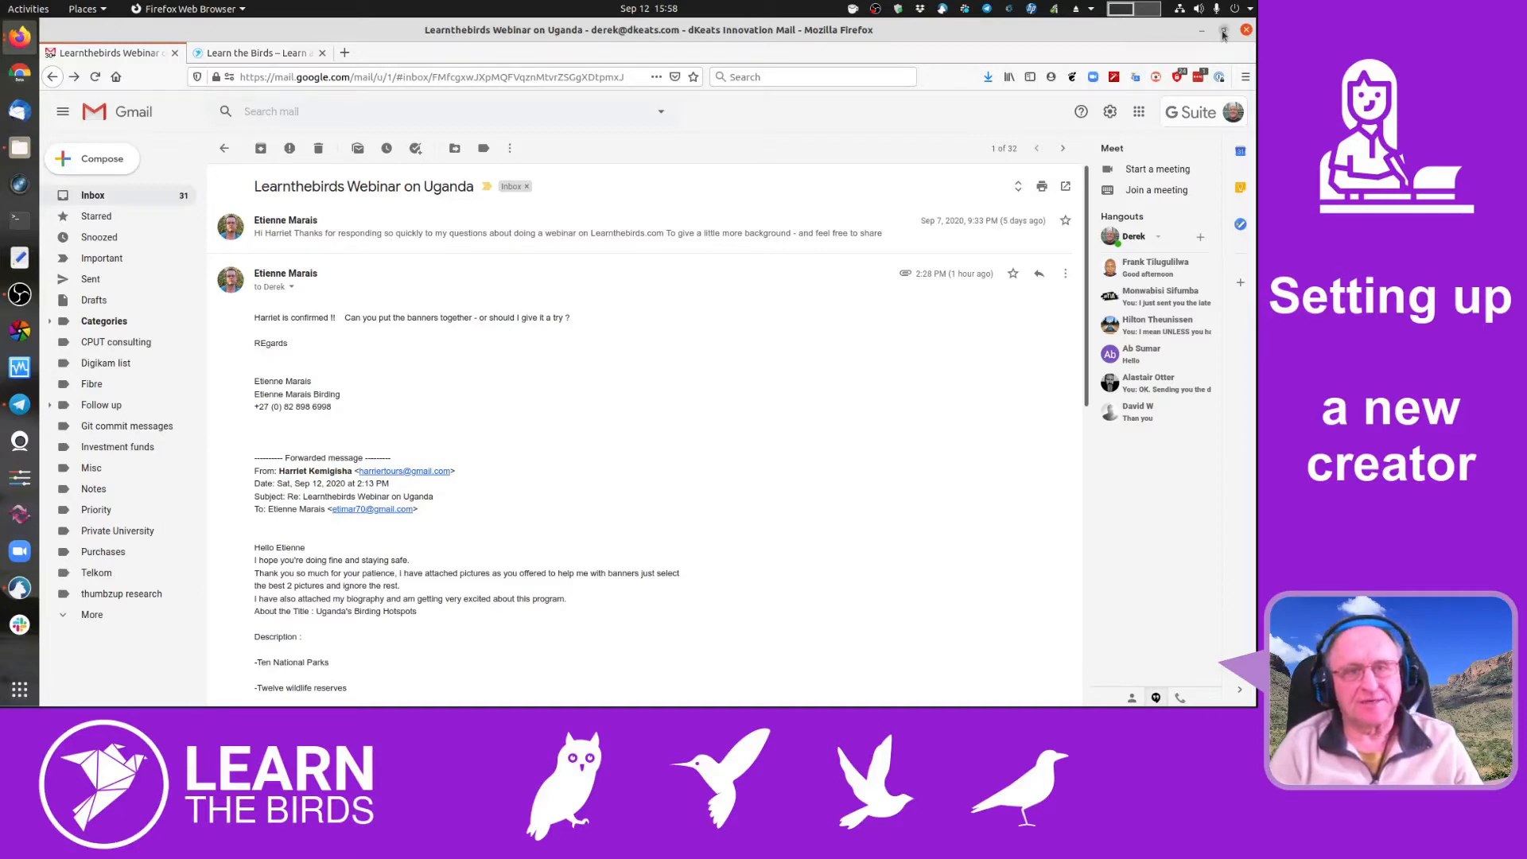
- Go from the Learn the Birds site to its admin Dashboard, then to the Users list
left_click(269, 54)
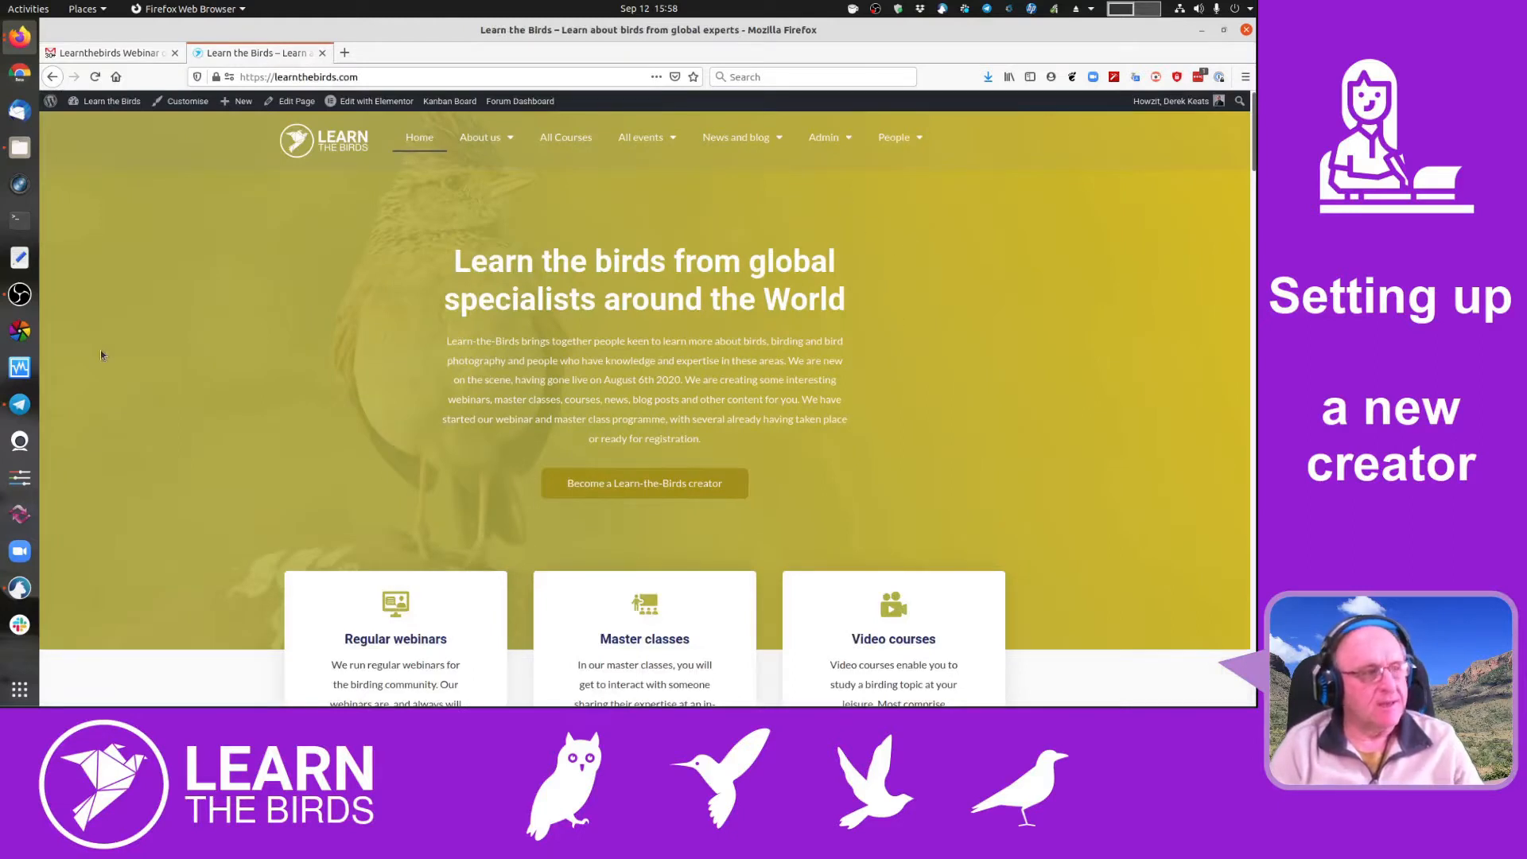
left_click(90, 125)
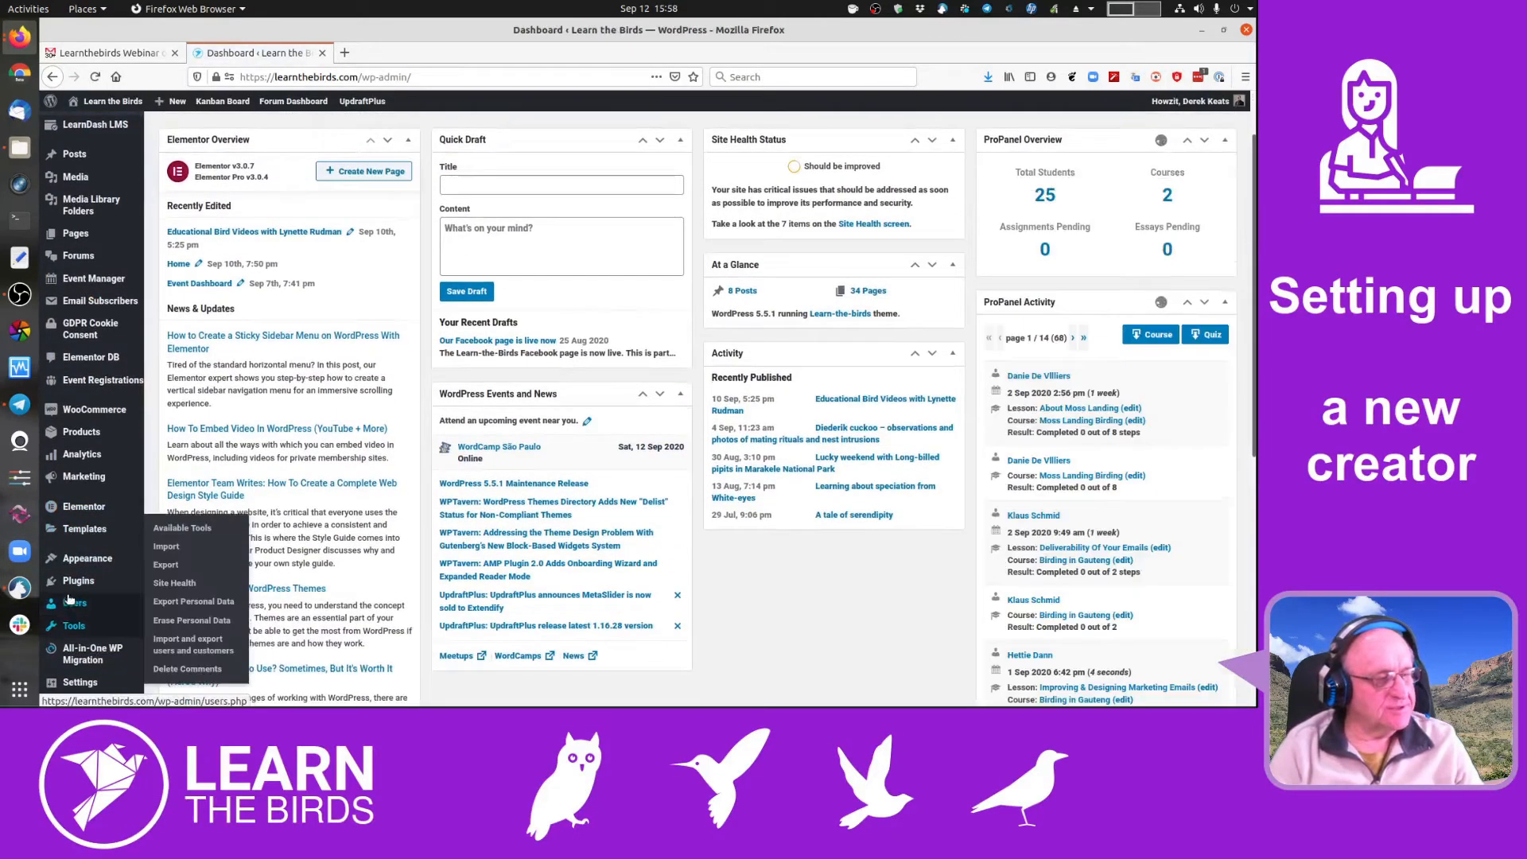
left_click(74, 605)
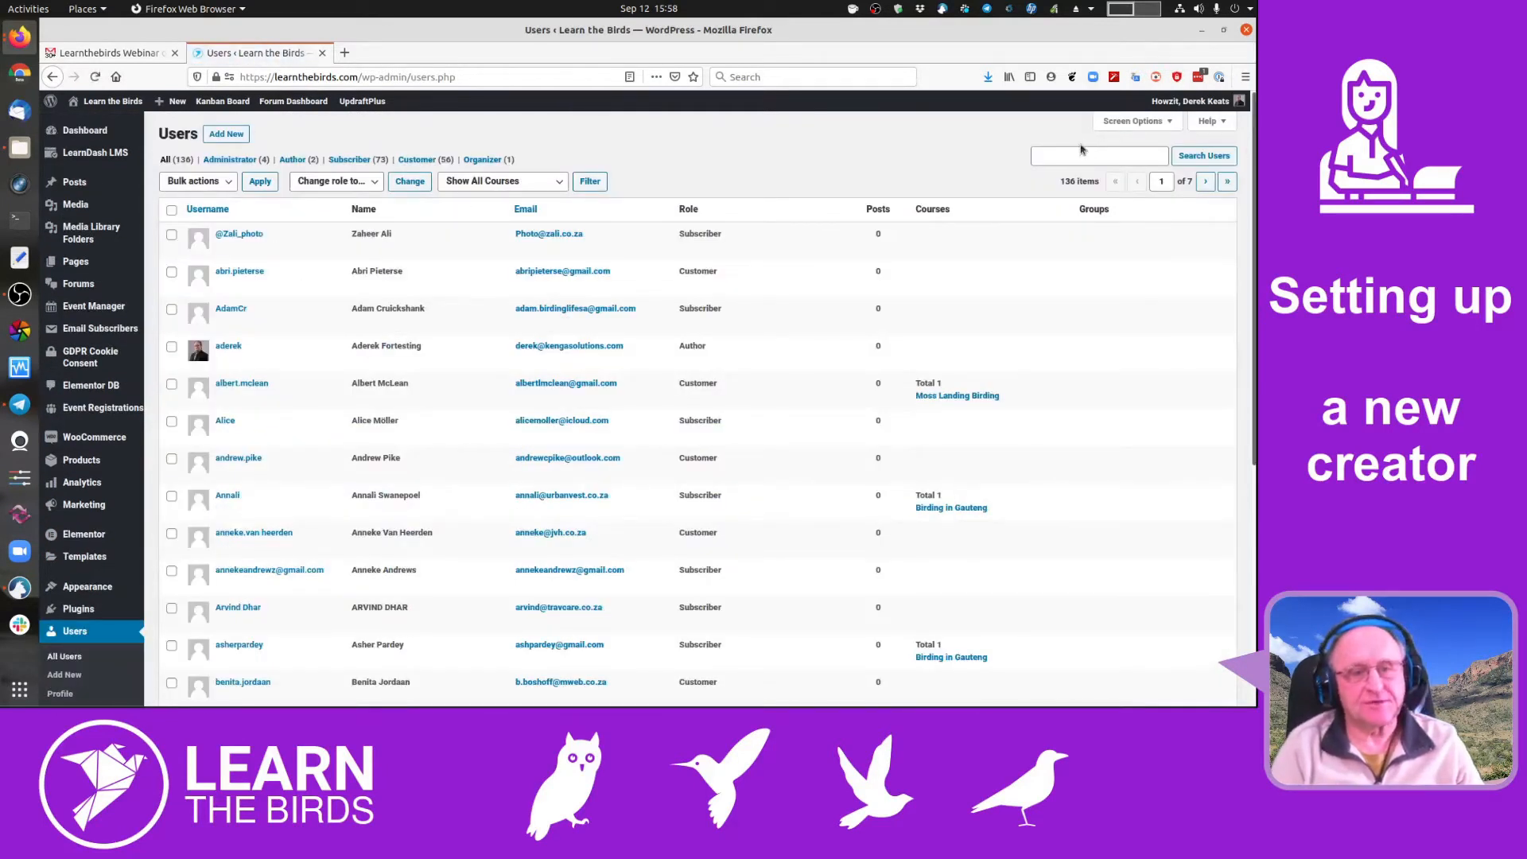
- Search users for the organizer's first name, correct the typo, find no match, then start Add New
left_click(1059, 158)
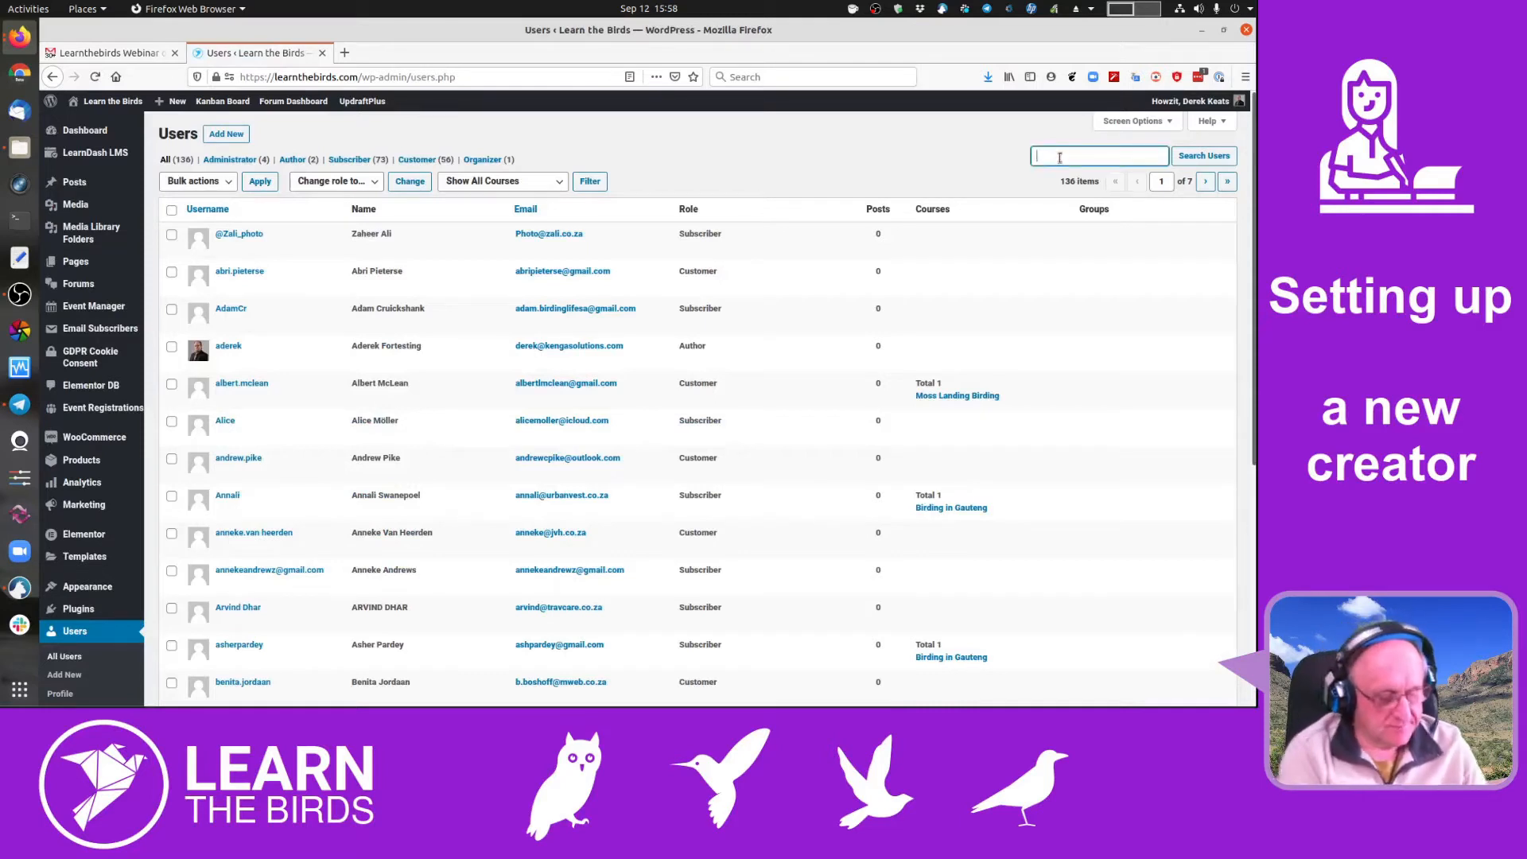
type("Harriett")
key("Return")
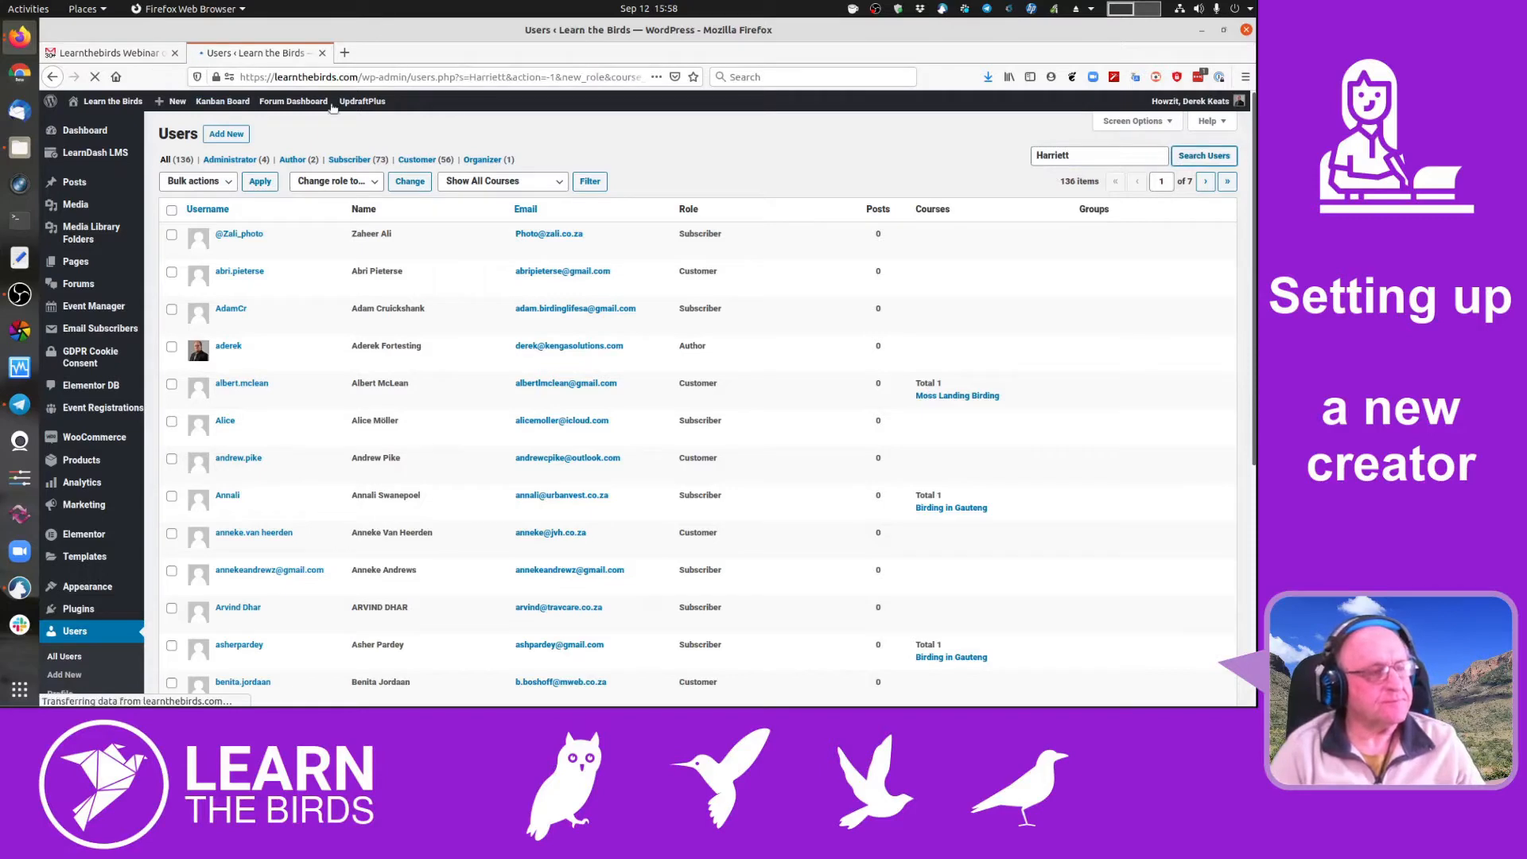
left_click(106, 53)
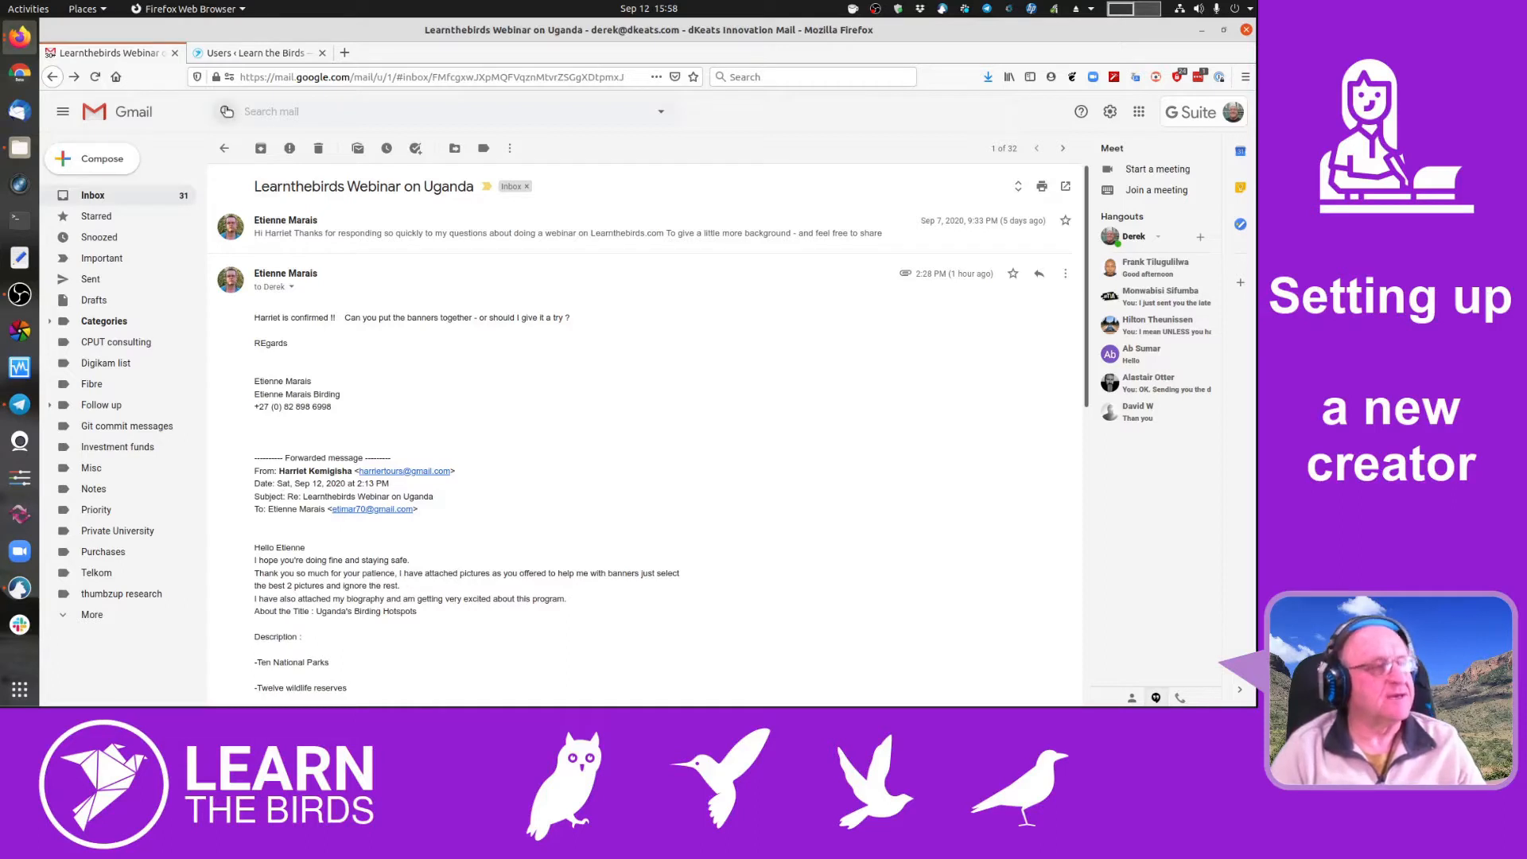
left_click(232, 54)
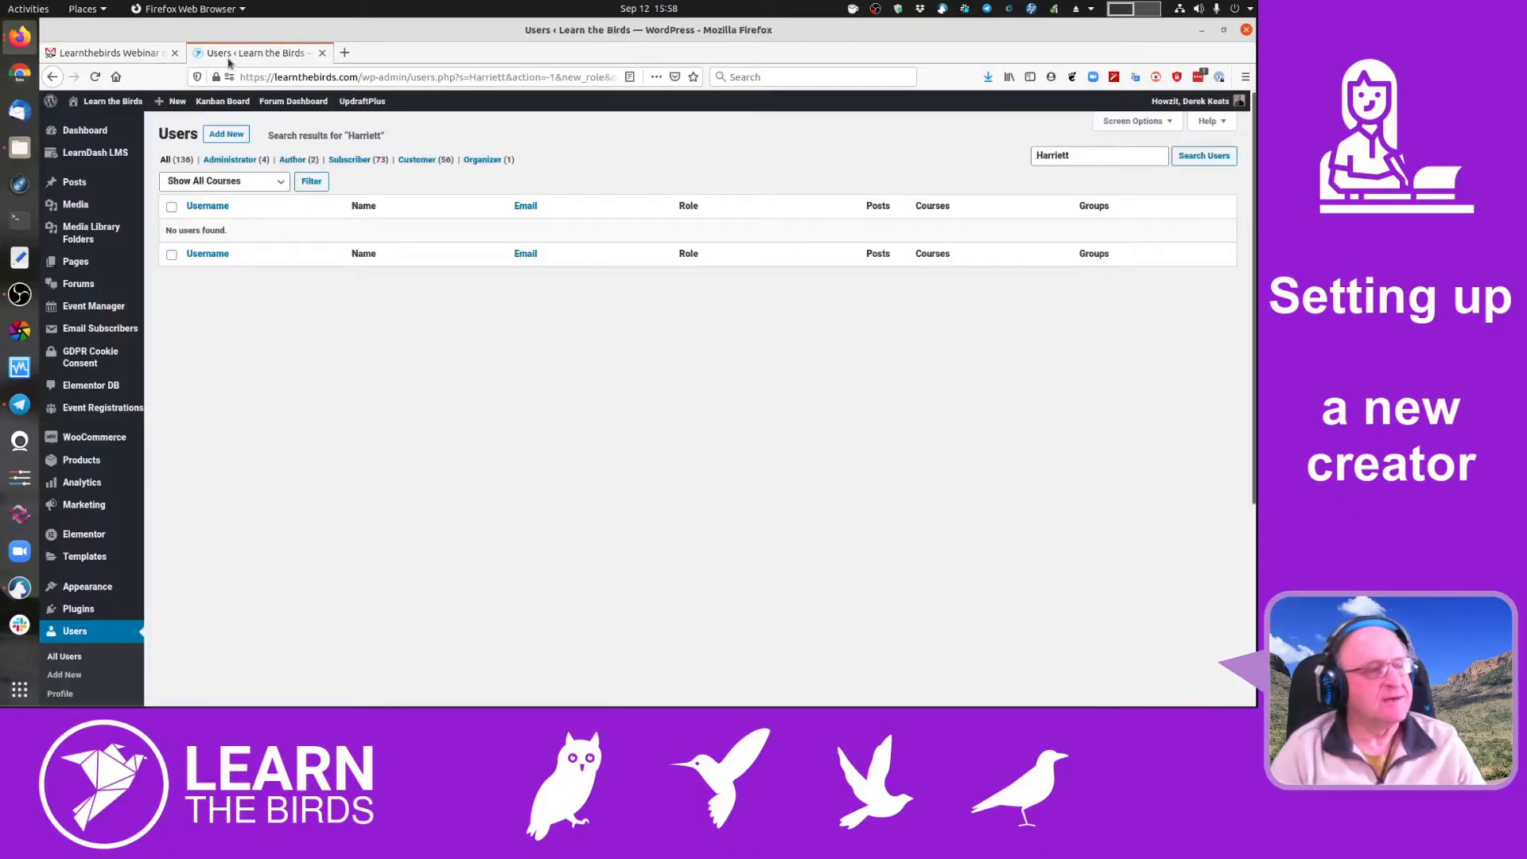
left_click(1079, 147)
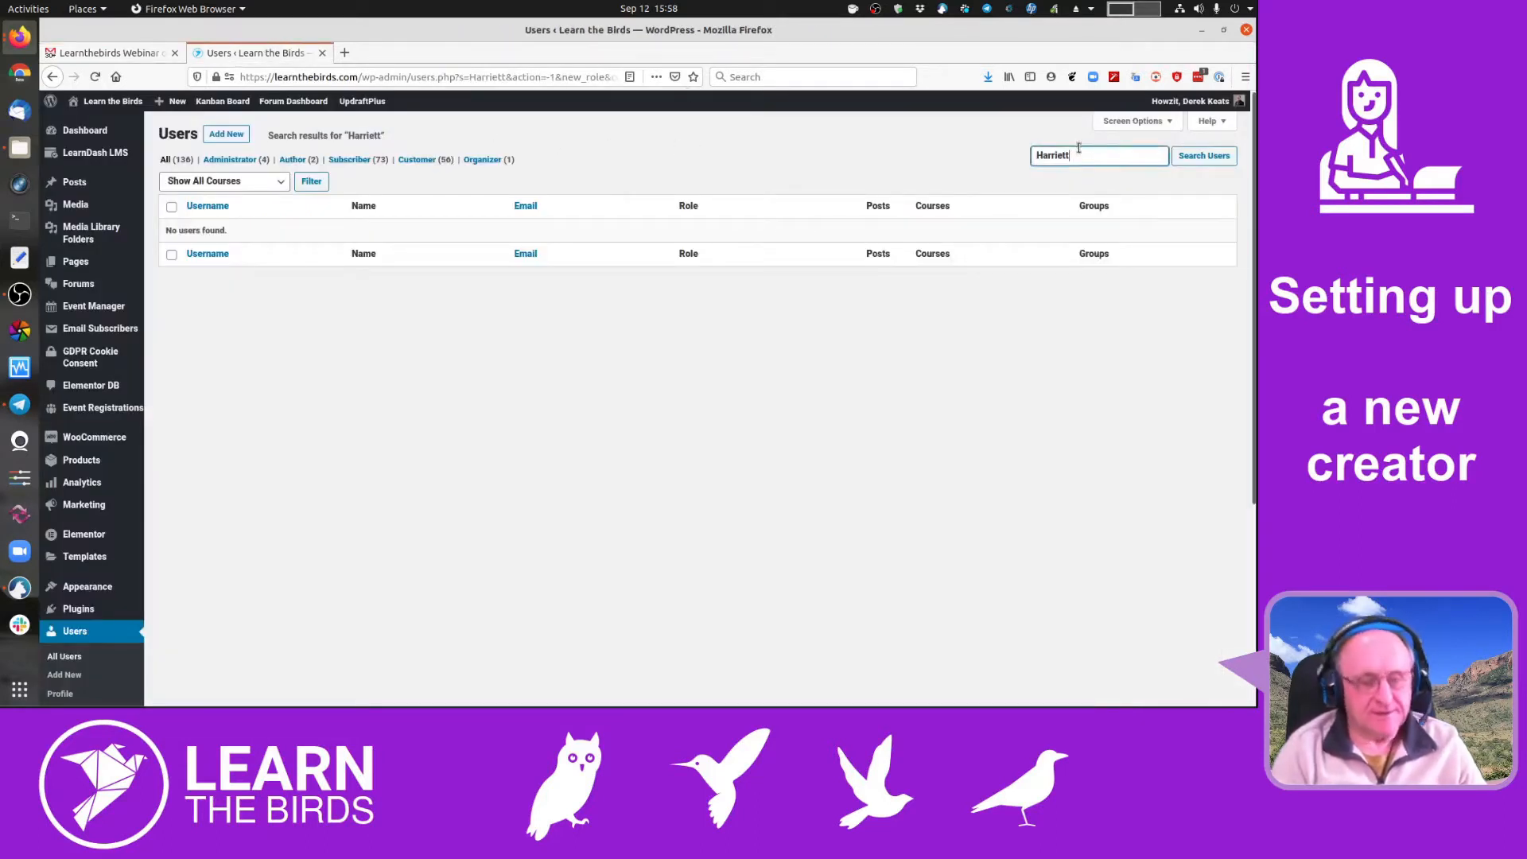
key("BackSpace")
key("Return")
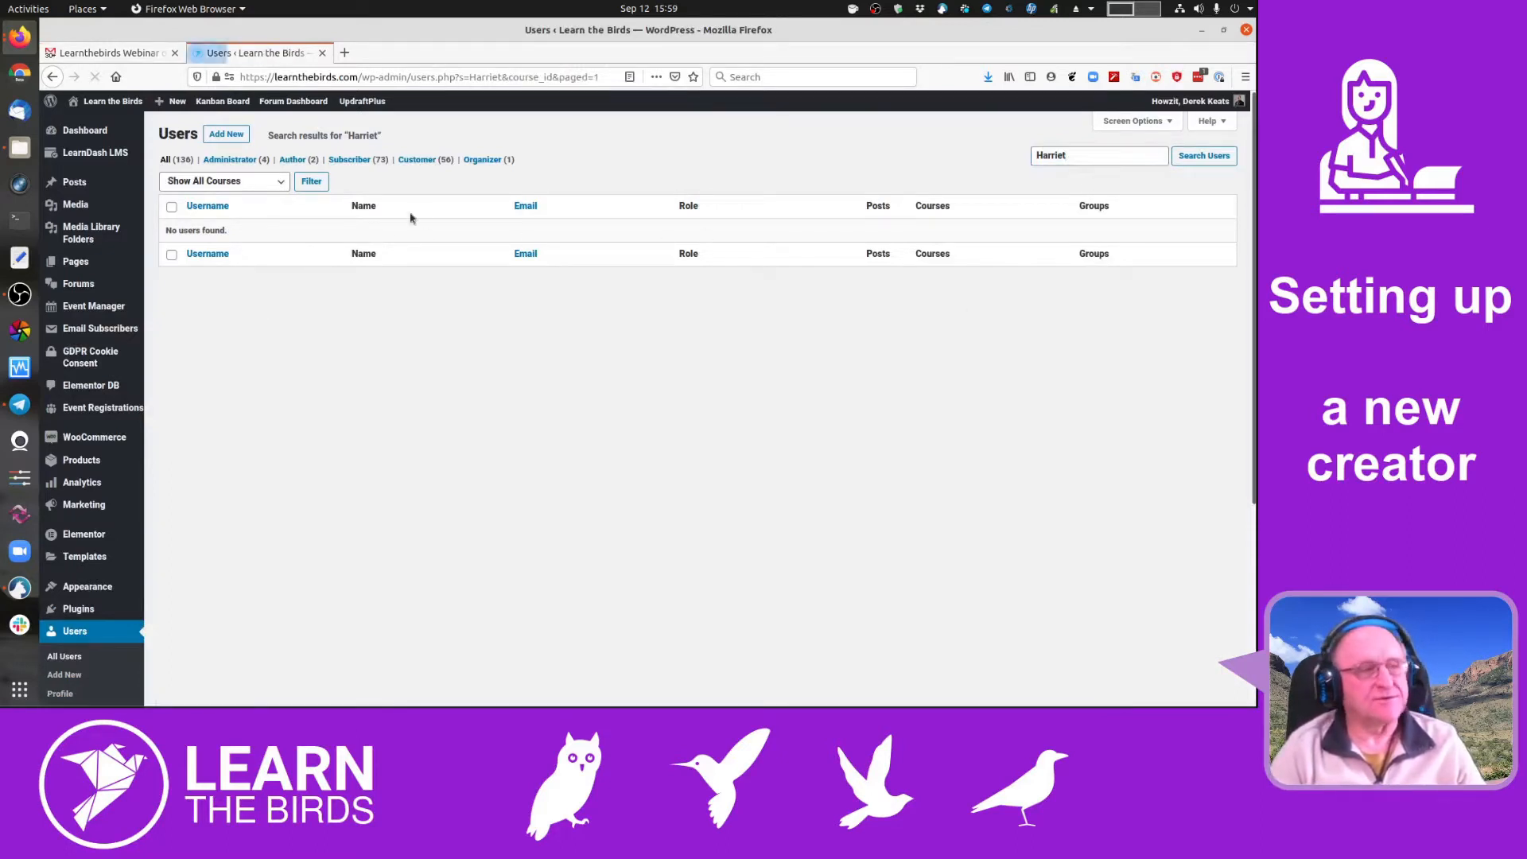
left_click(231, 133)
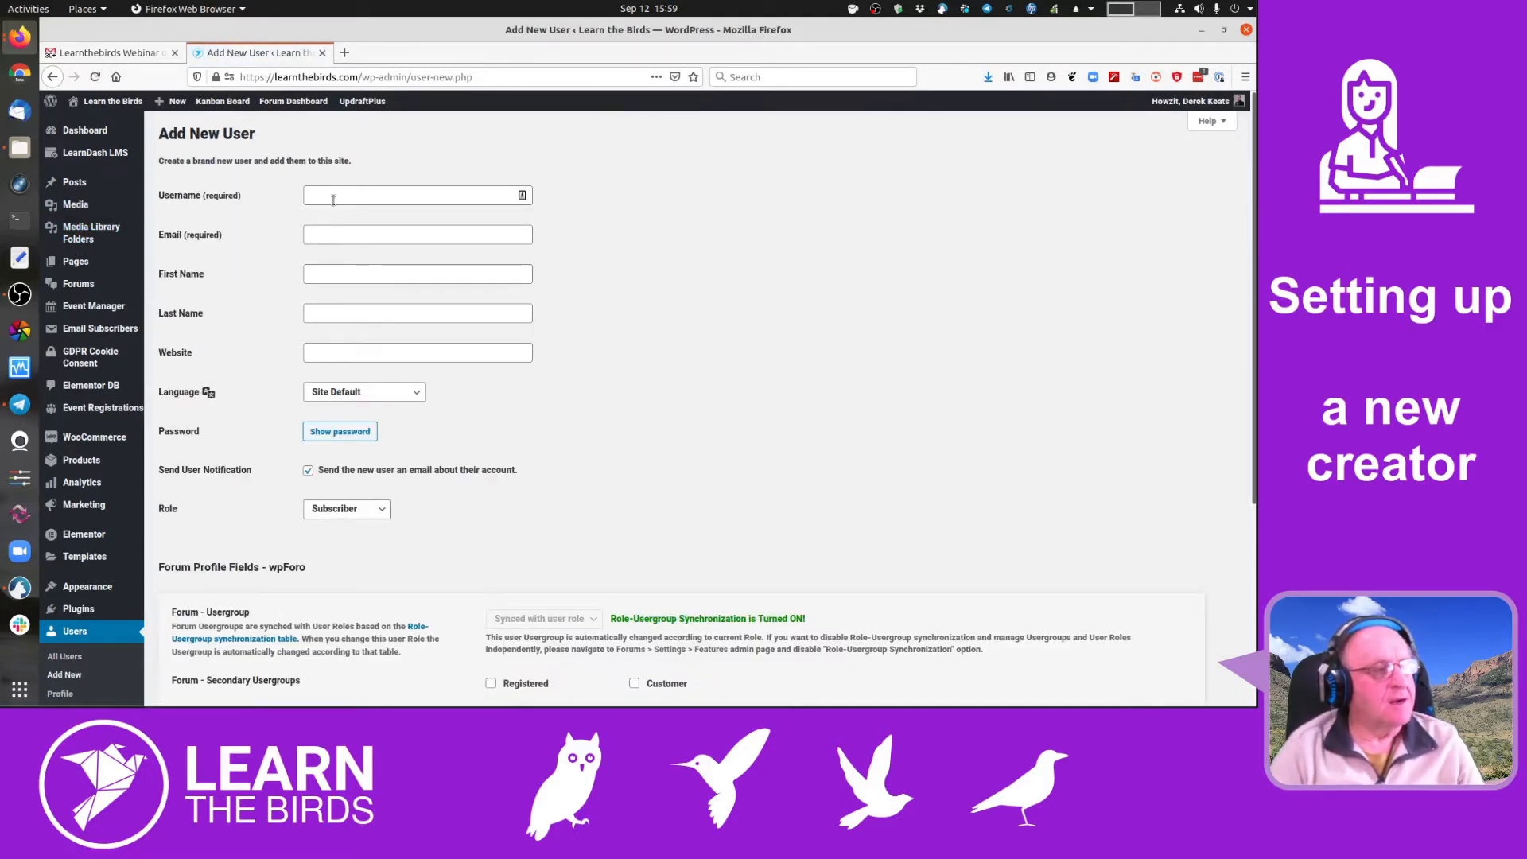
- Enter the organizer's username and paste her e-mail address copied from the Gmail message
left_click(333, 200)
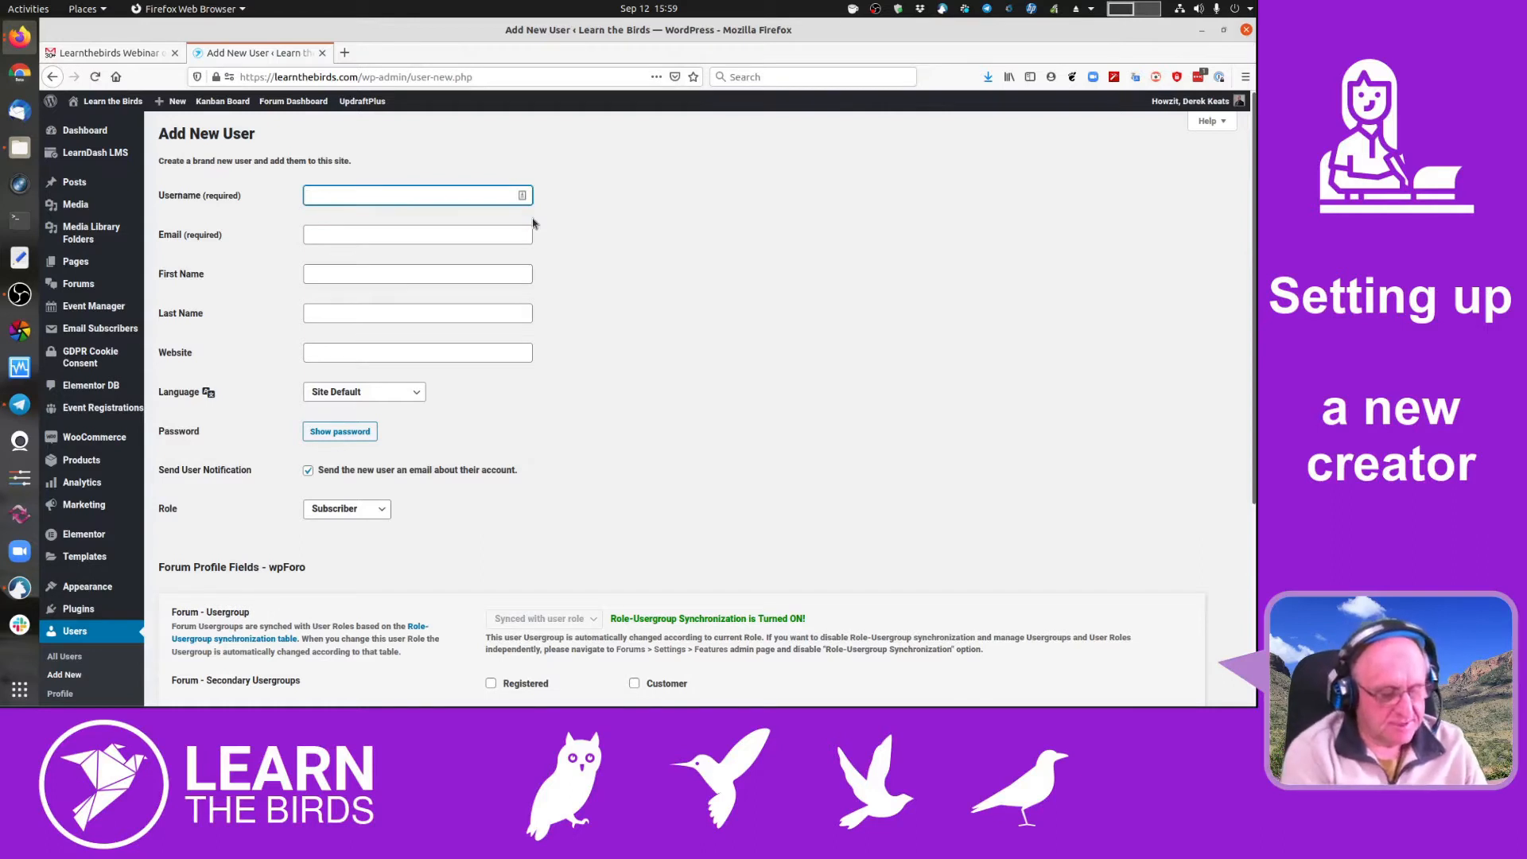
type("harriet")
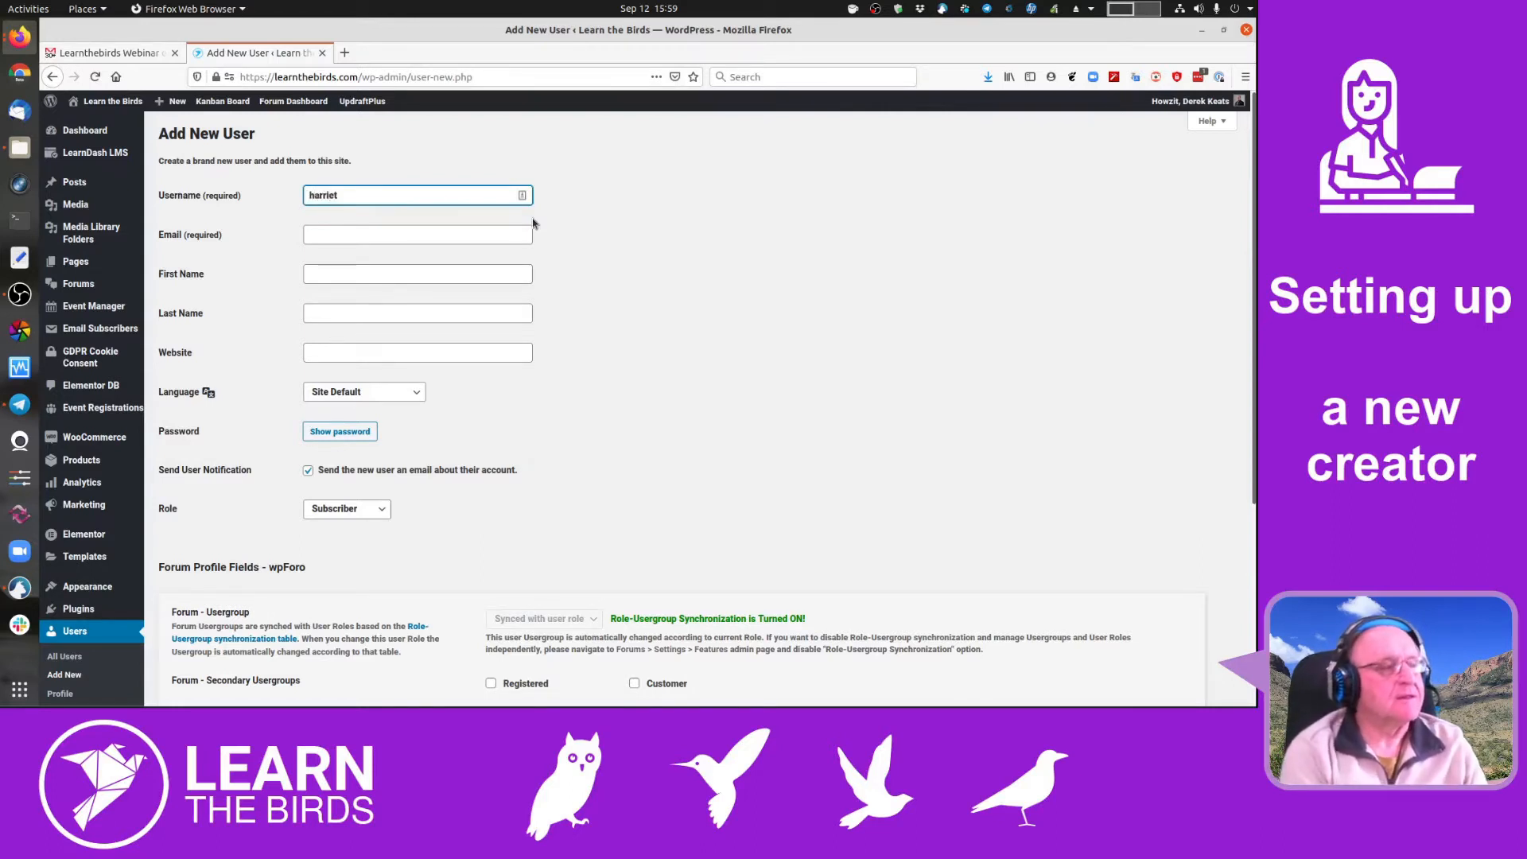
left_click(383, 228)
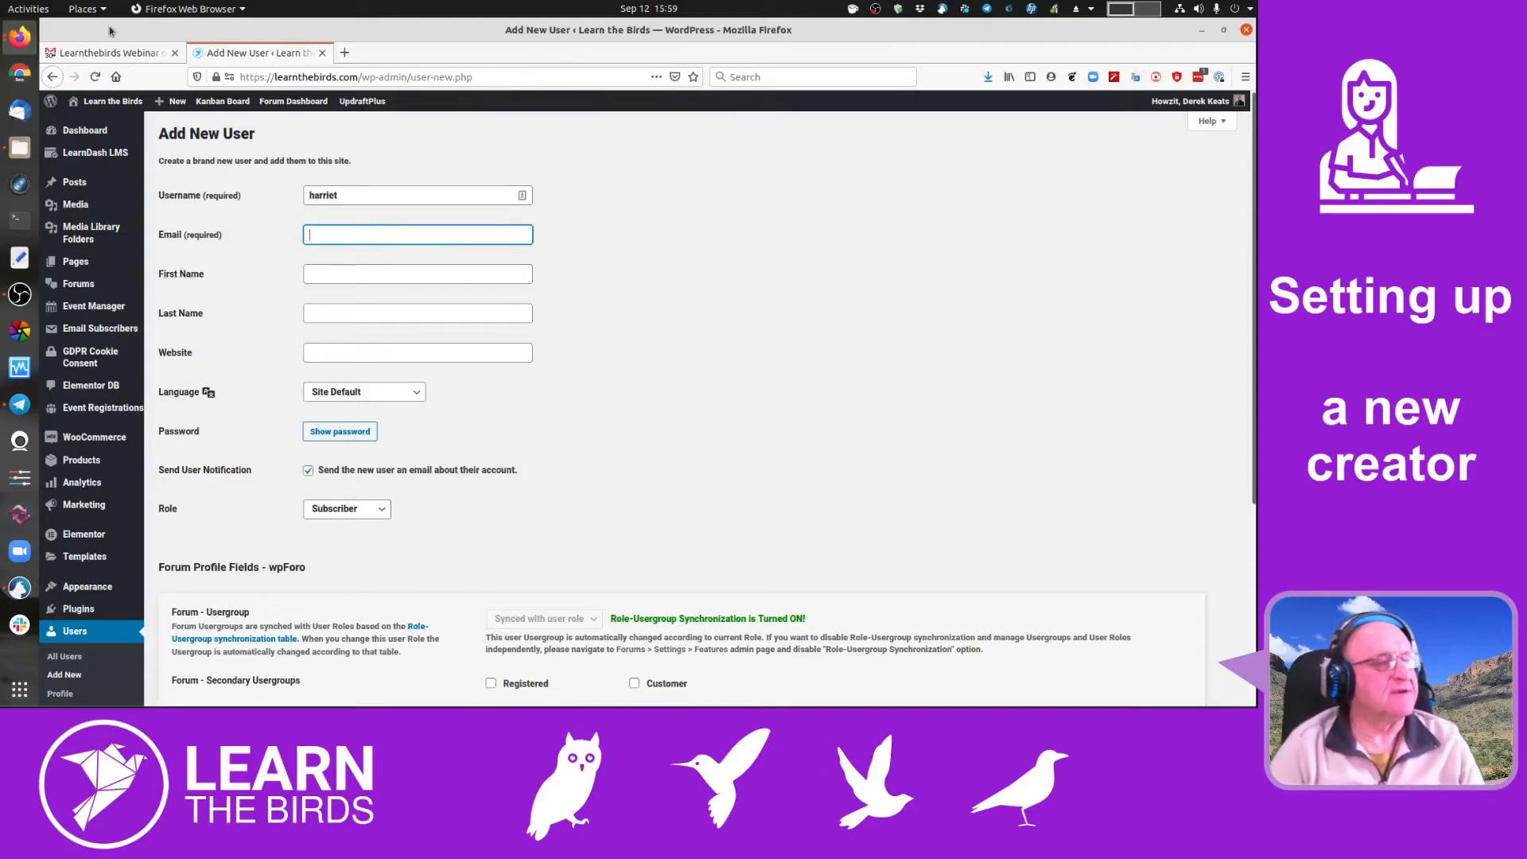
left_click(94, 57)
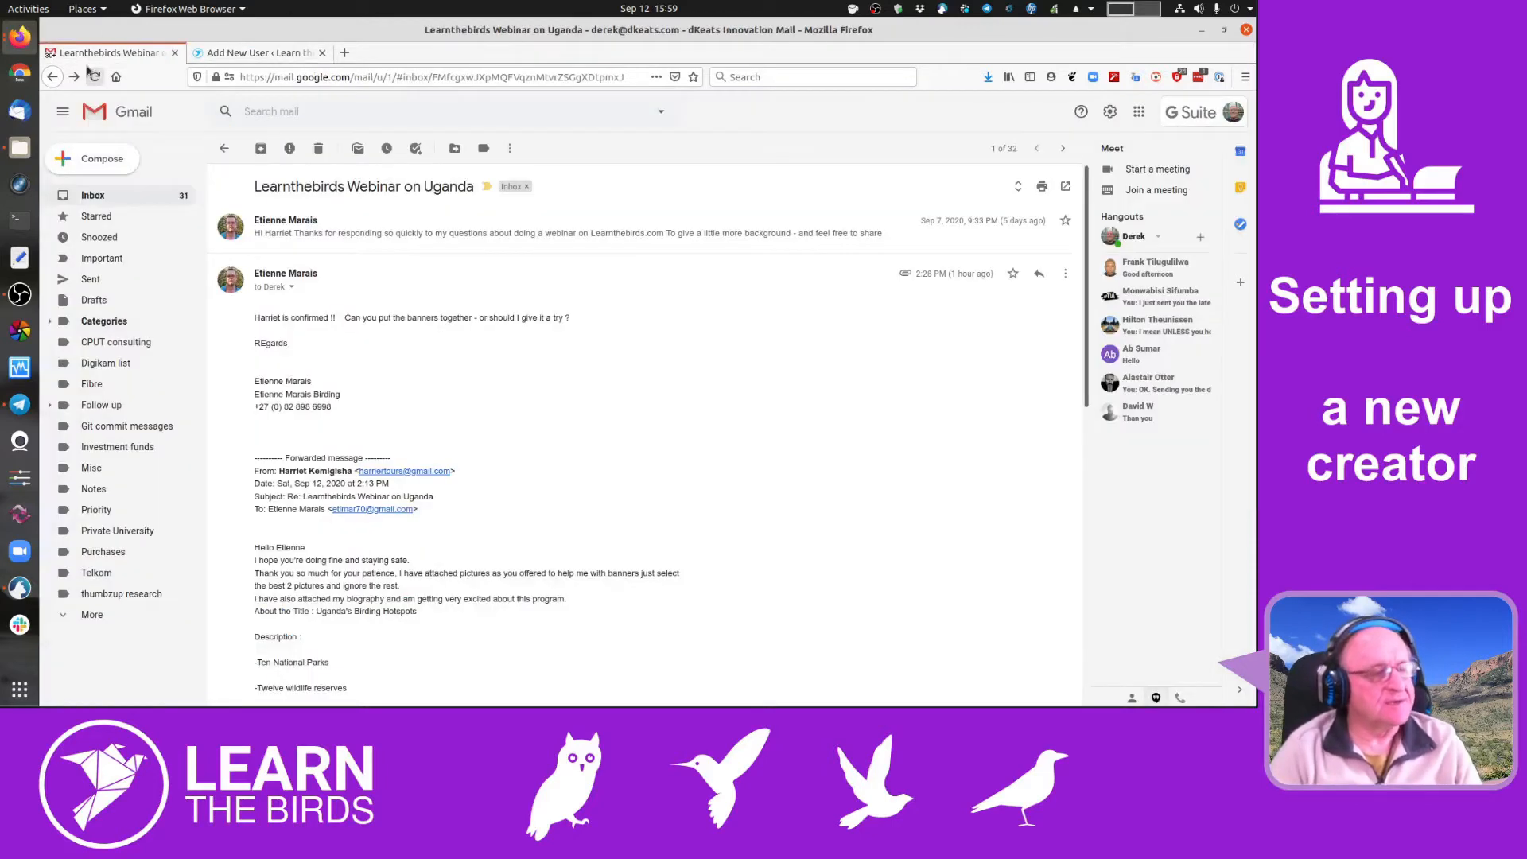
right_click(388, 471)
mouse_move(732, 451)
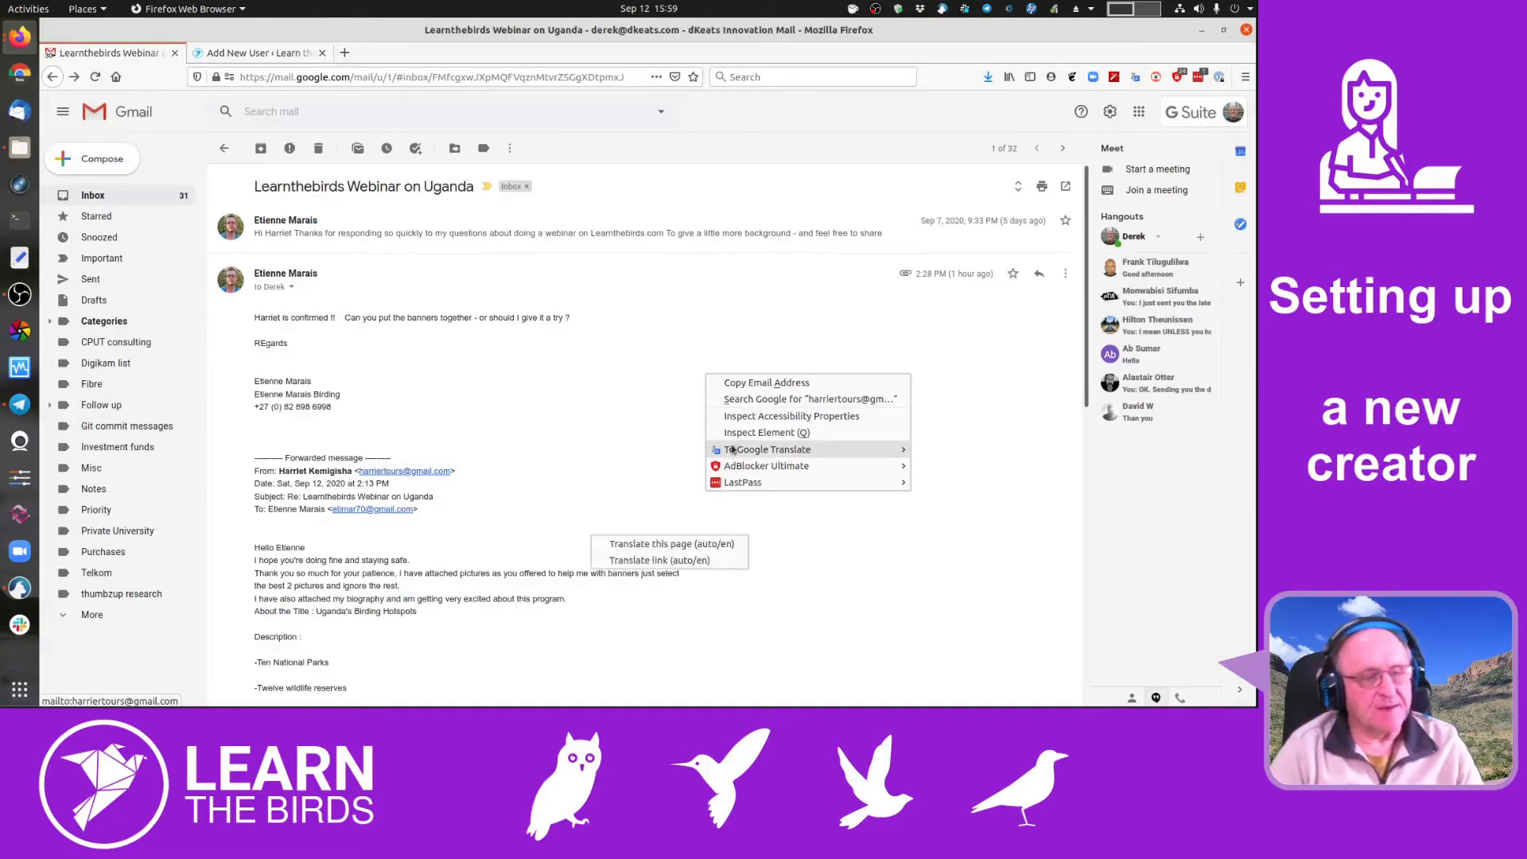
left_click(722, 385)
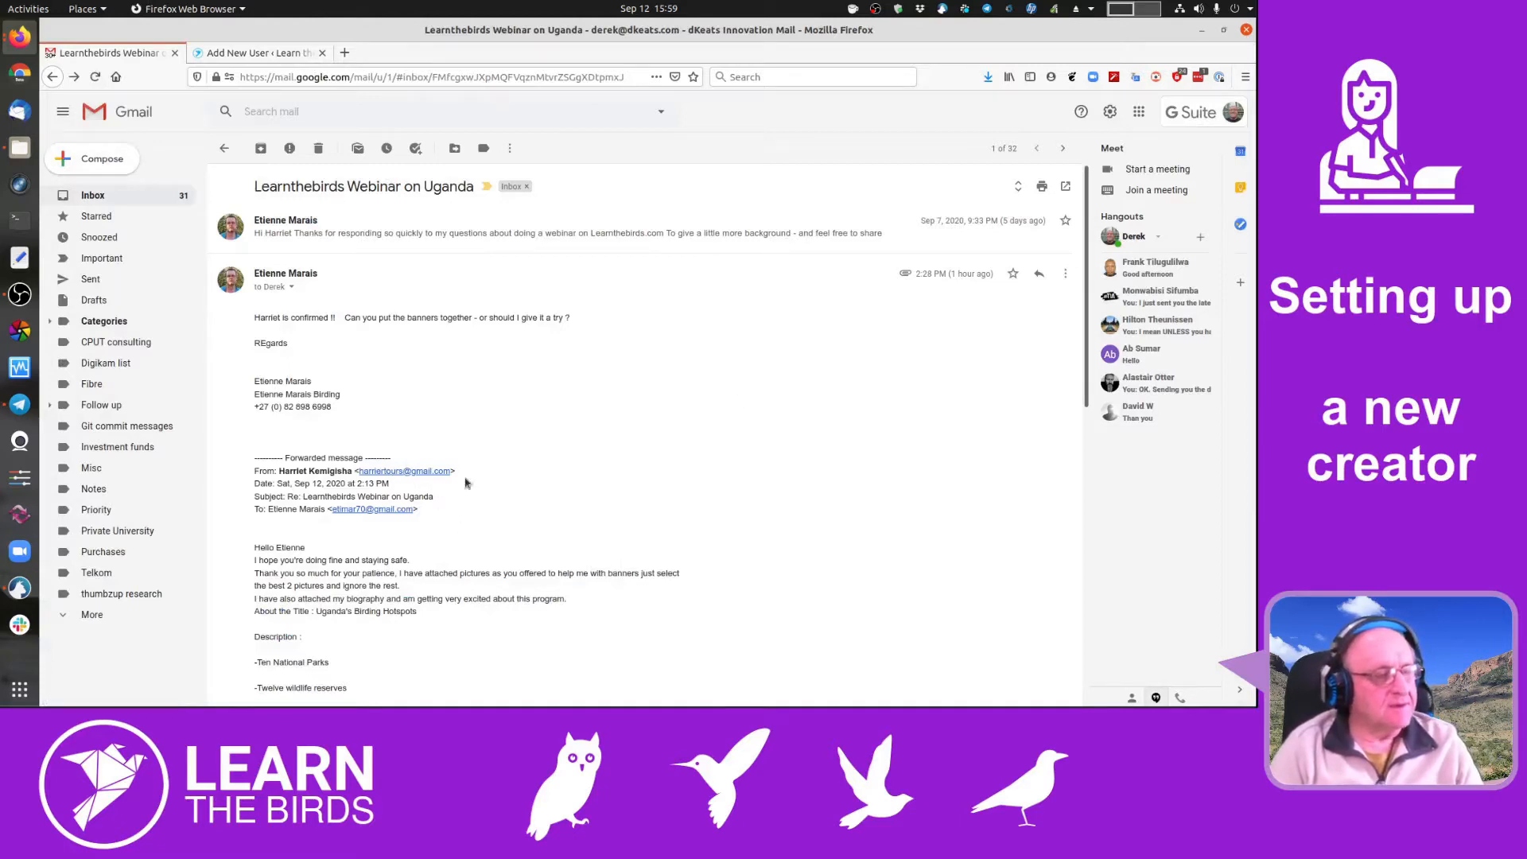
scroll(465, 482, "down", 3)
left_click(256, 52)
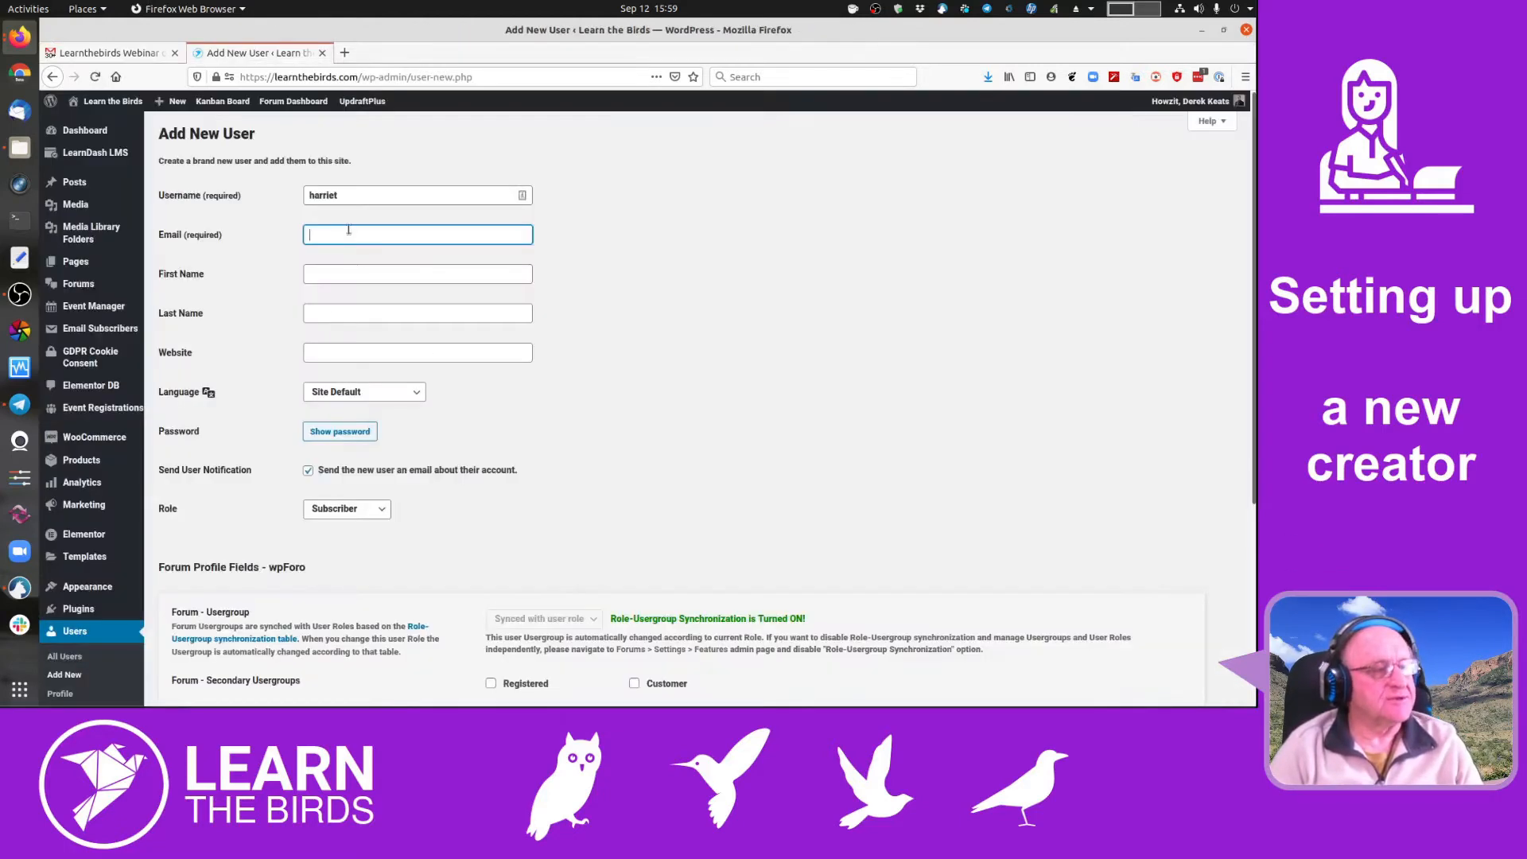
key("ctrl+v")
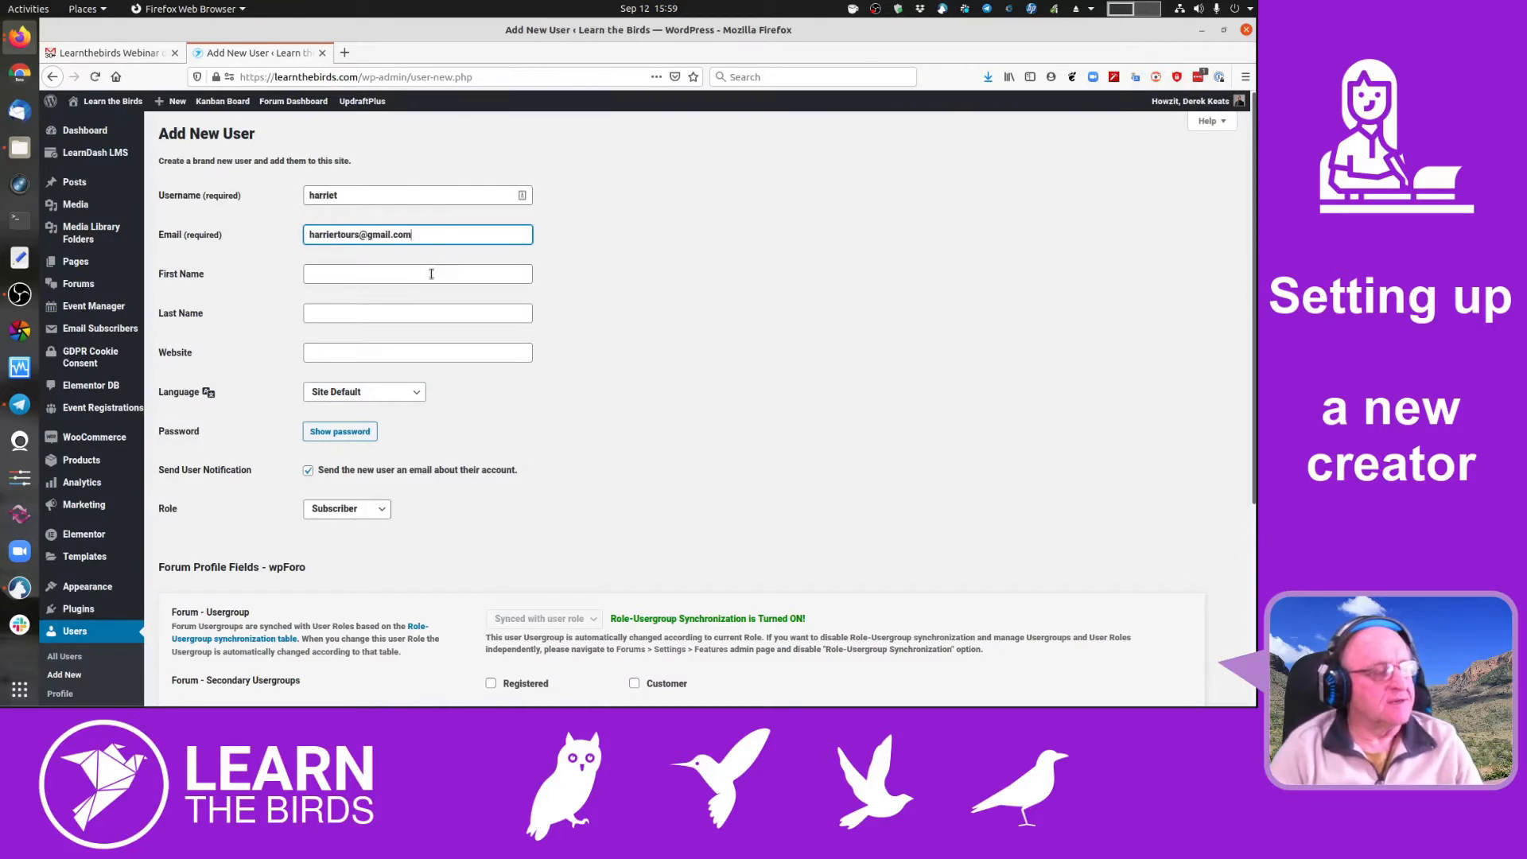
- Fill in the organizer's first name and paste her surname from the email as Last Name
left_click(432, 273)
type("Harriet")
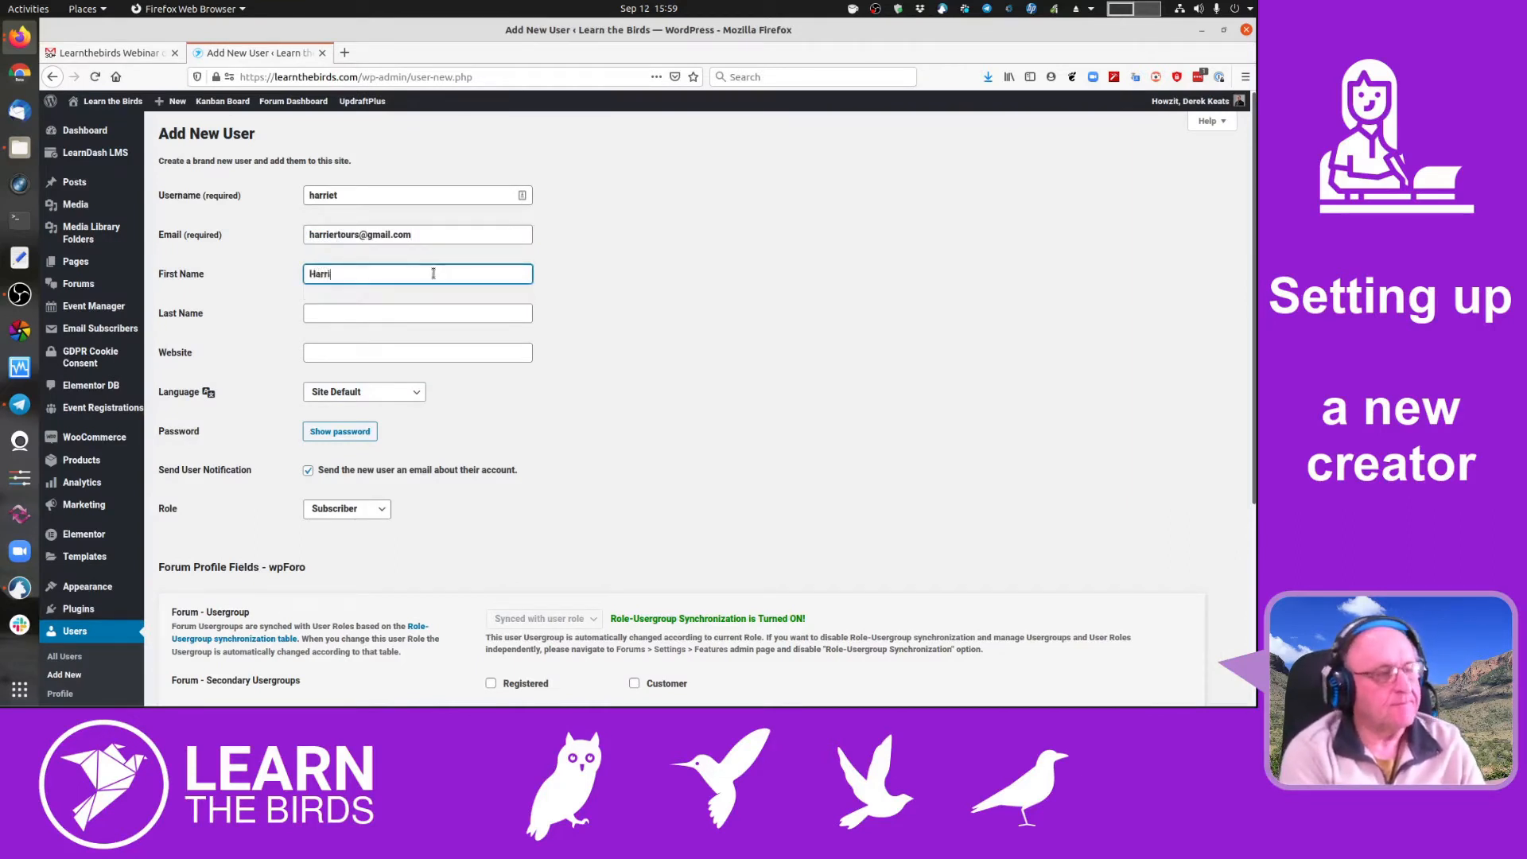
left_click(120, 53)
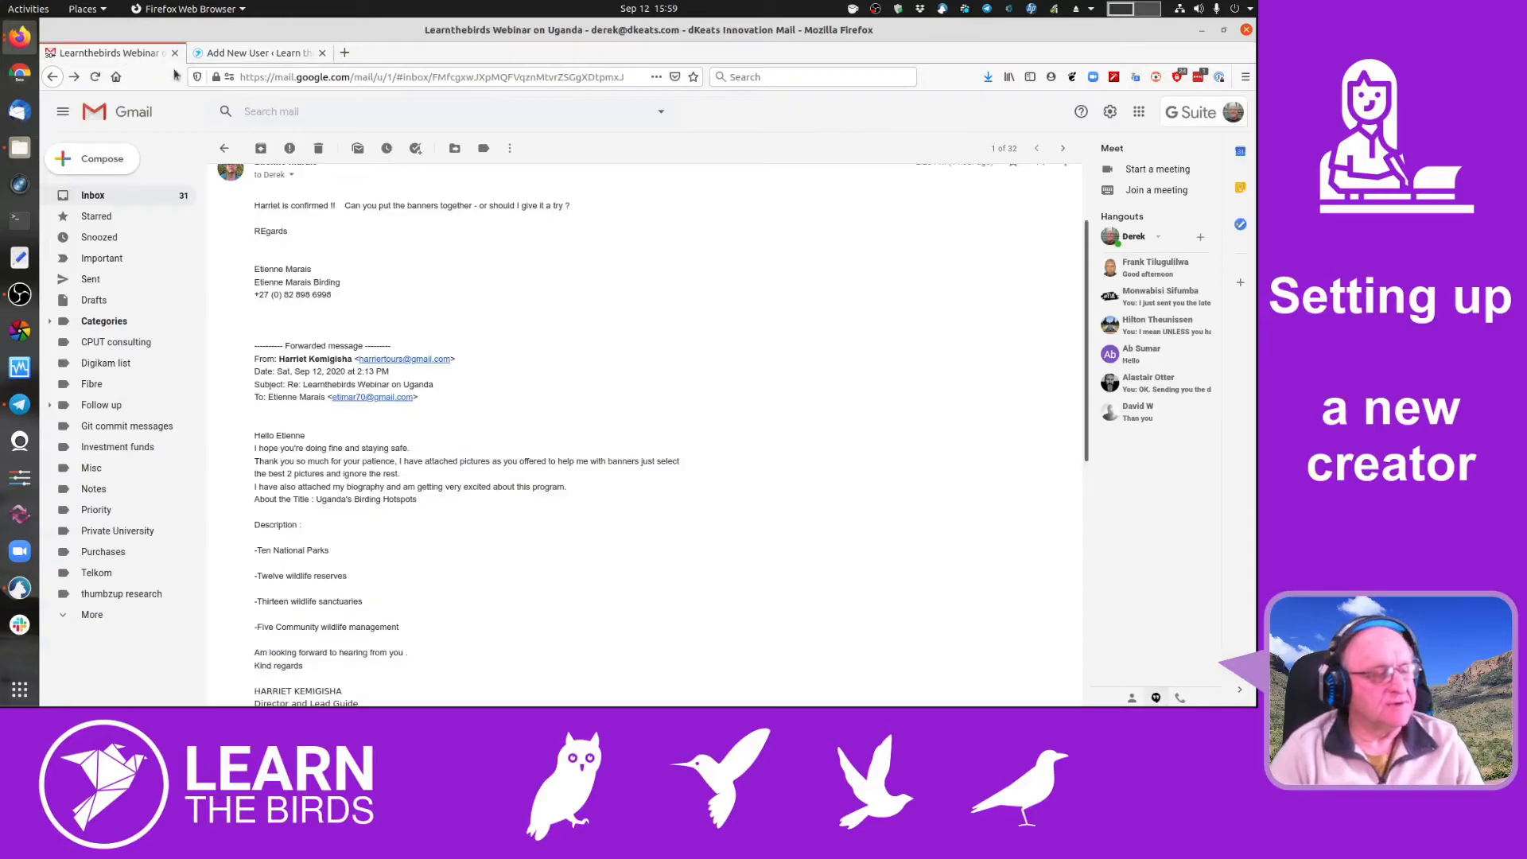
double_click(311, 358)
key("ctrl+c")
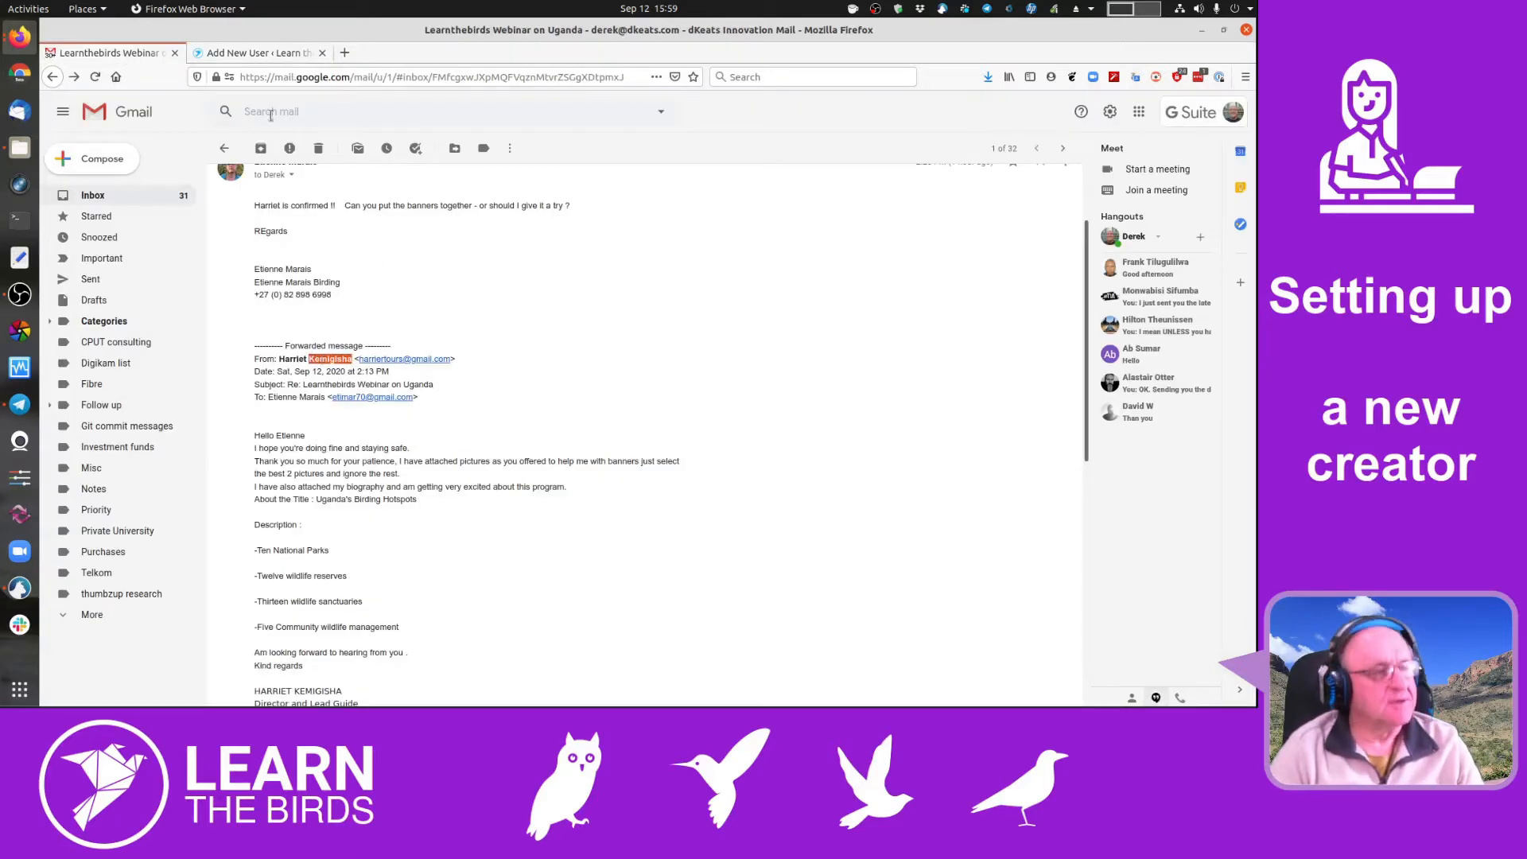
left_click(259, 53)
left_click(371, 314)
key("ctrl+v")
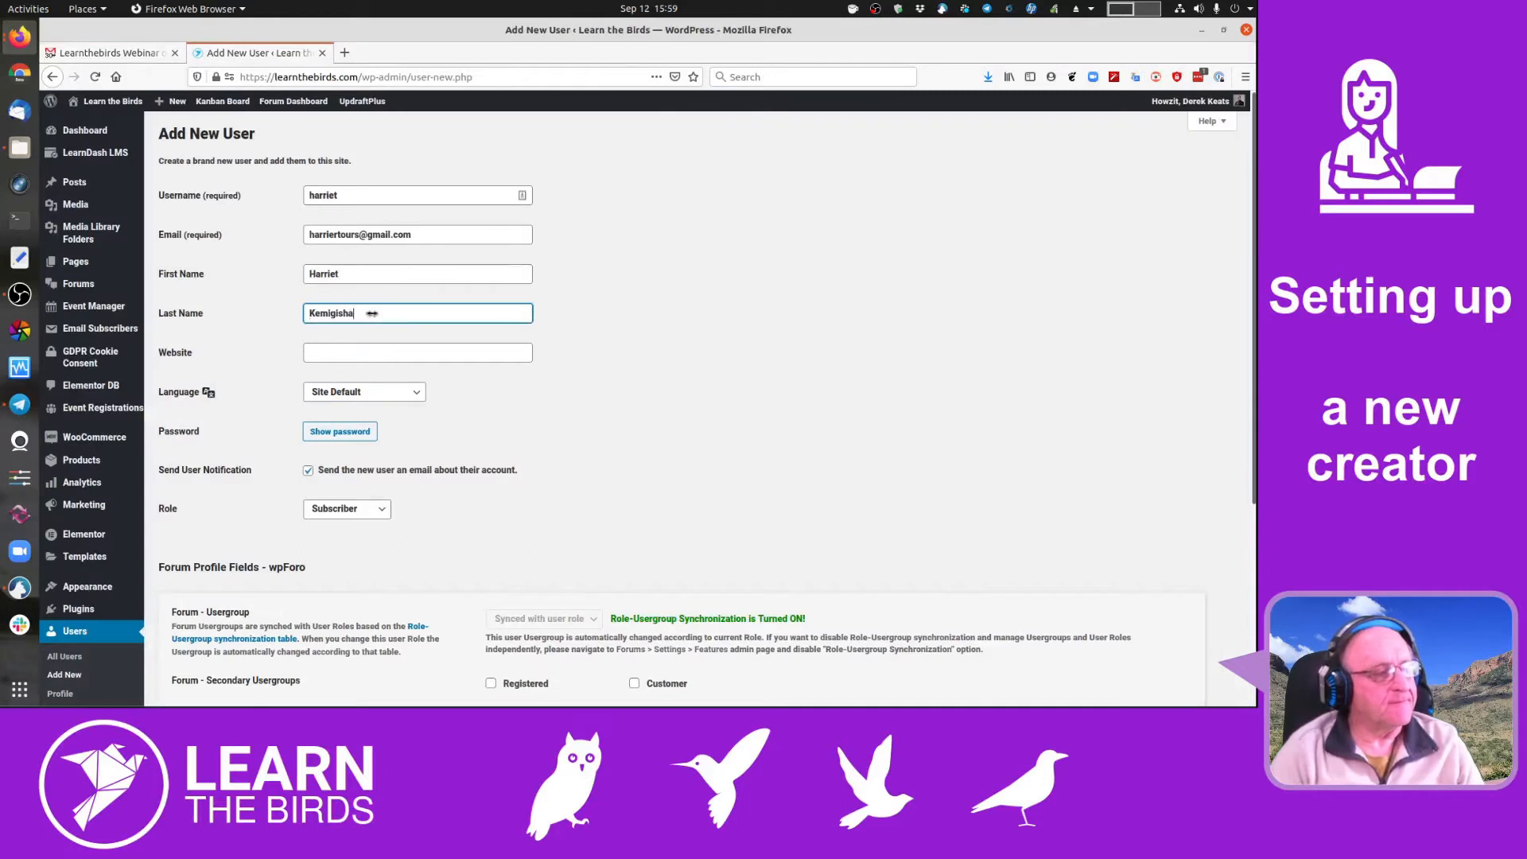
- Clear the surname that was mistakenly pasted into the Website field
left_click(392, 348)
key("ctrl+v")
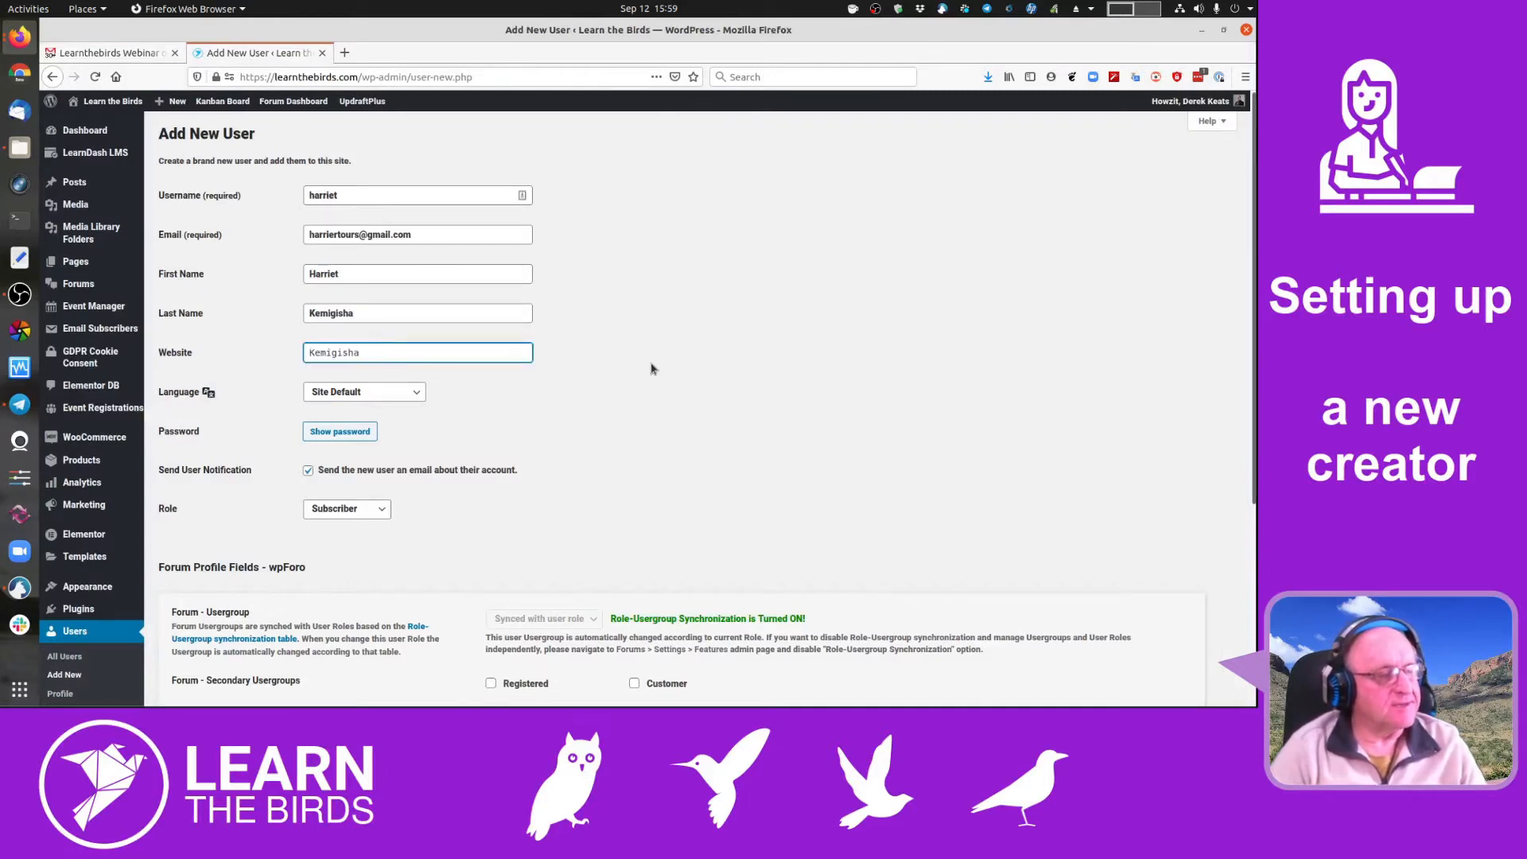
double_click(367, 350)
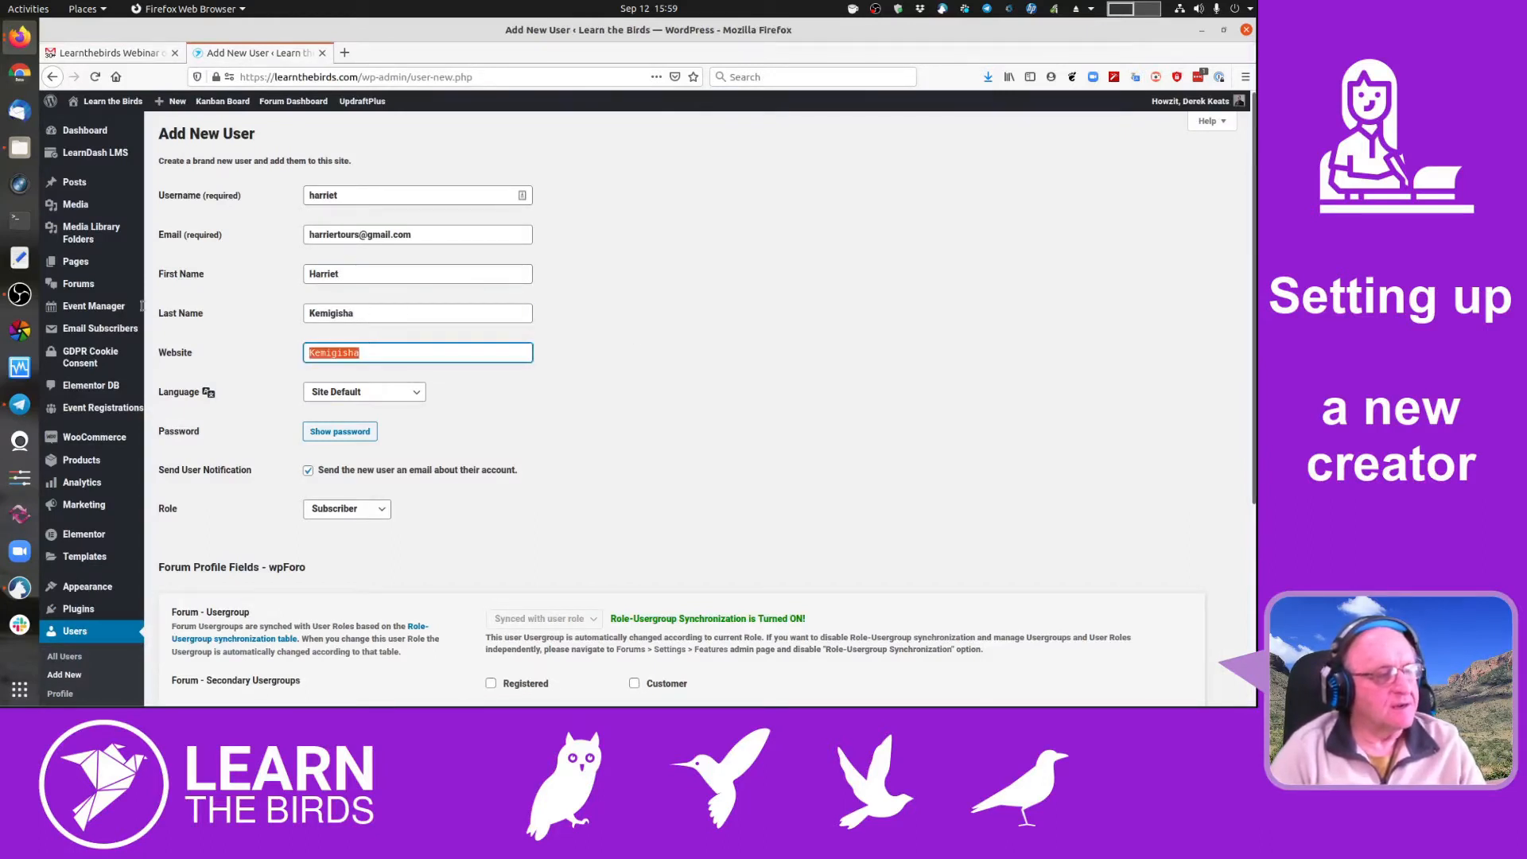
mouse_move(95, 302)
key("BackSpace")
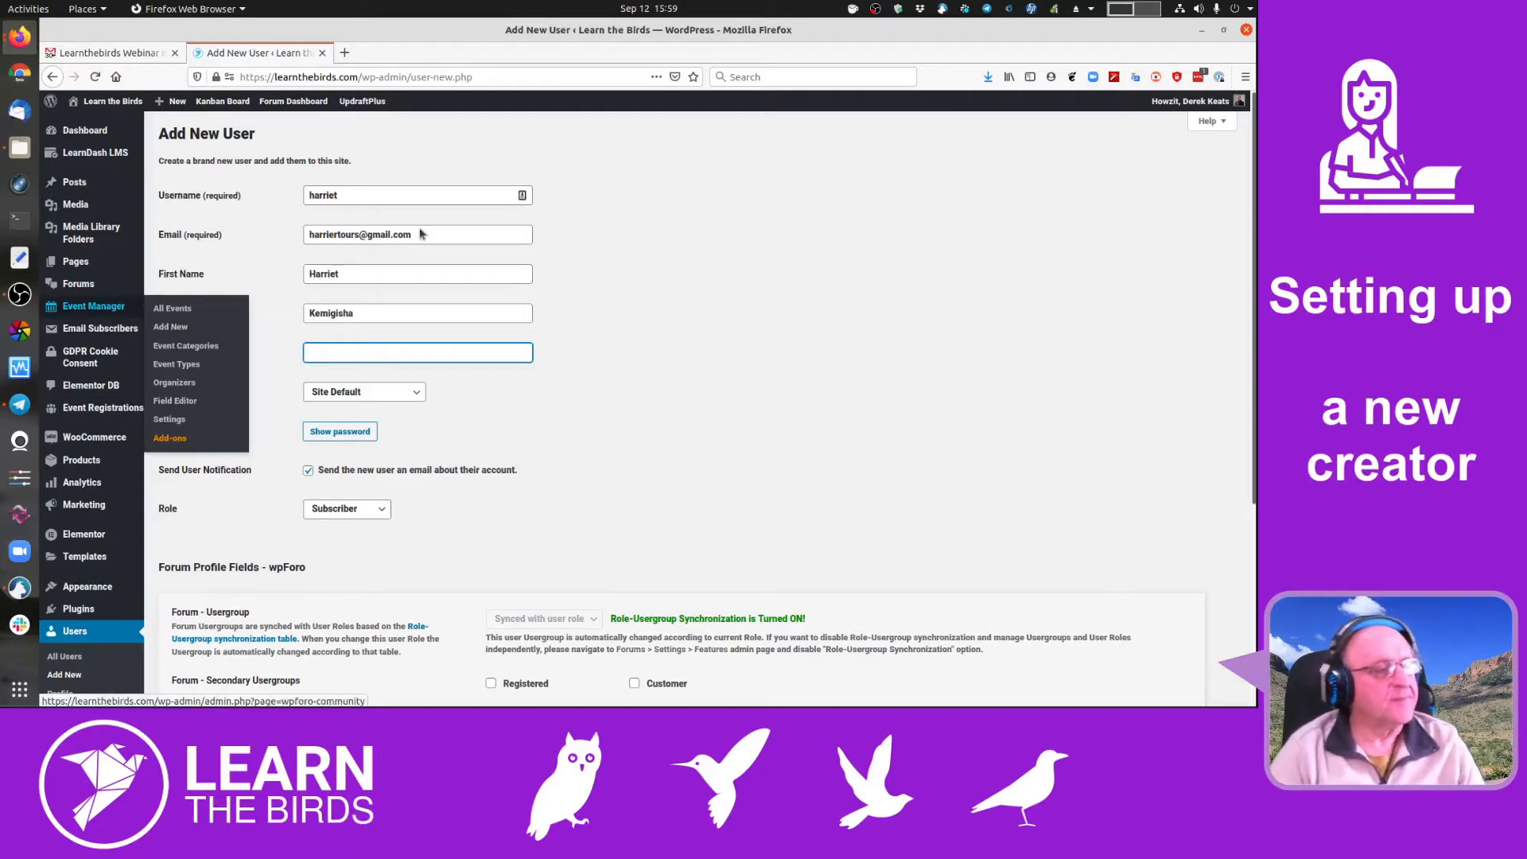
left_click(691, 389)
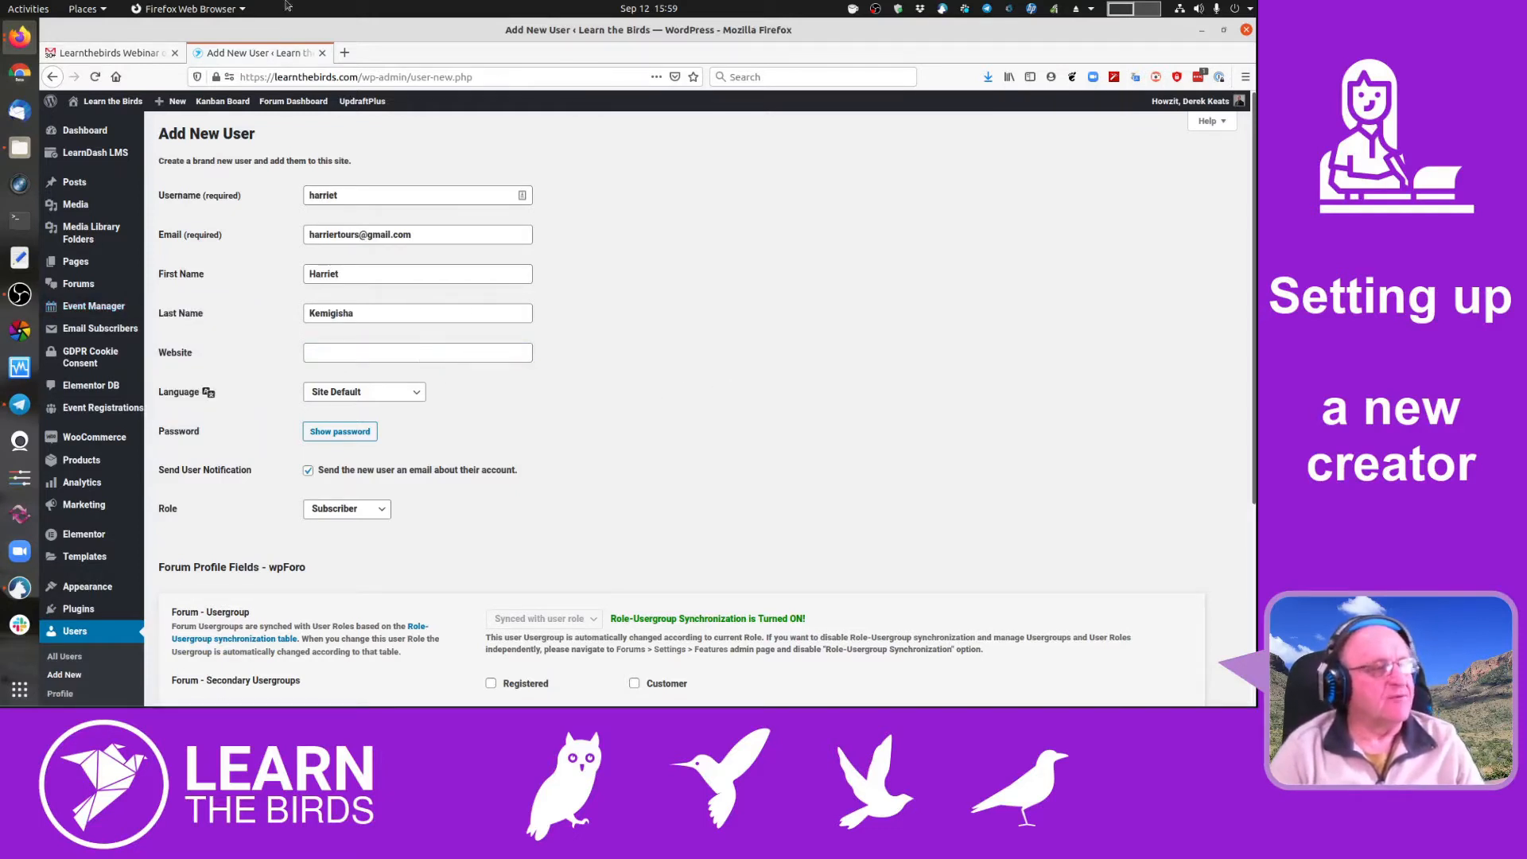
left_click(104, 54)
scroll(656, 439, "down", 5)
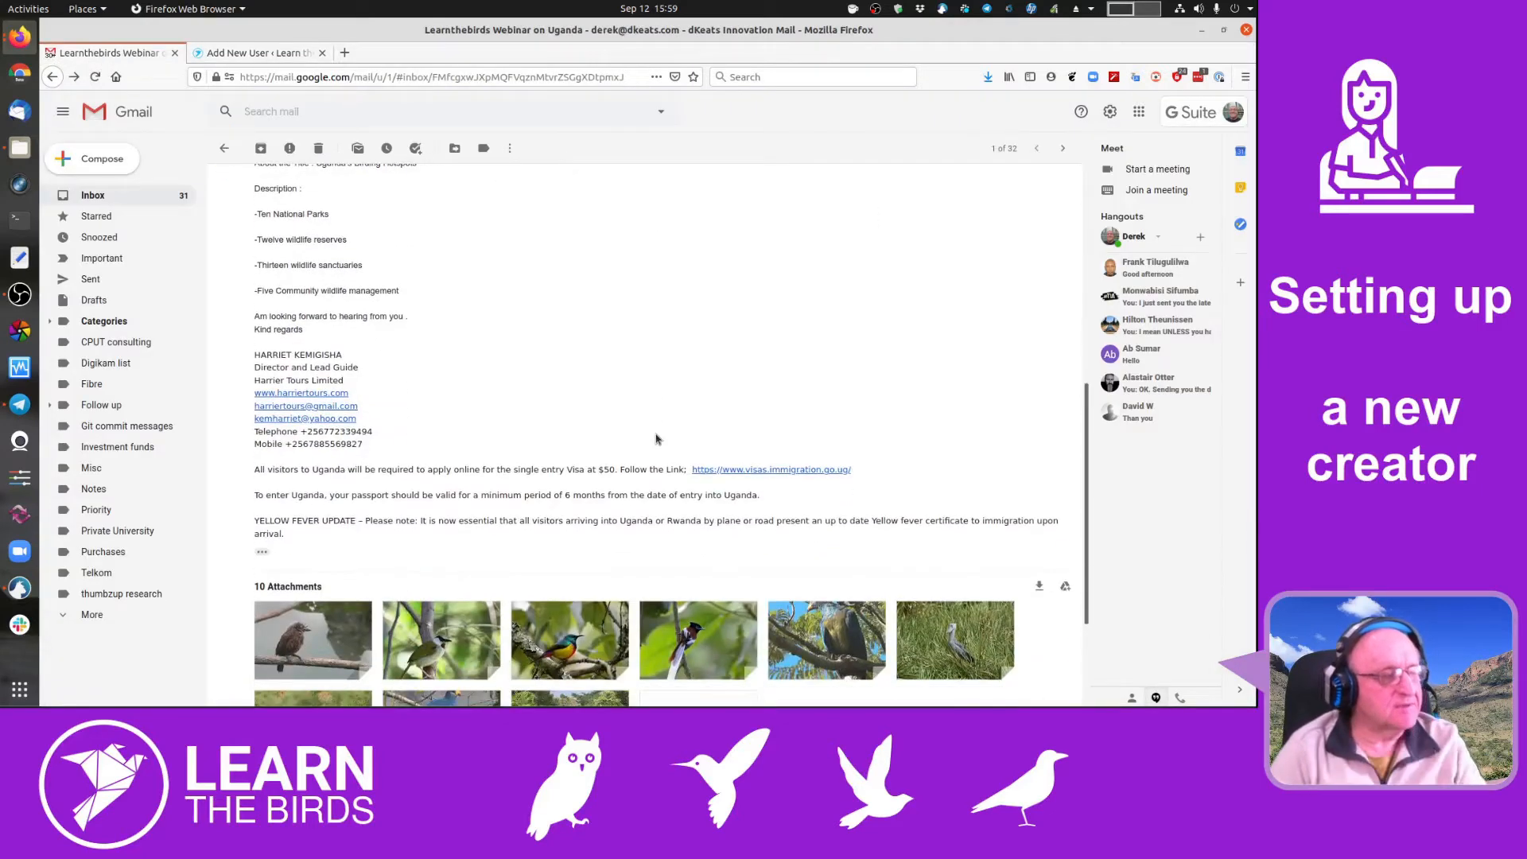
right_click(322, 396)
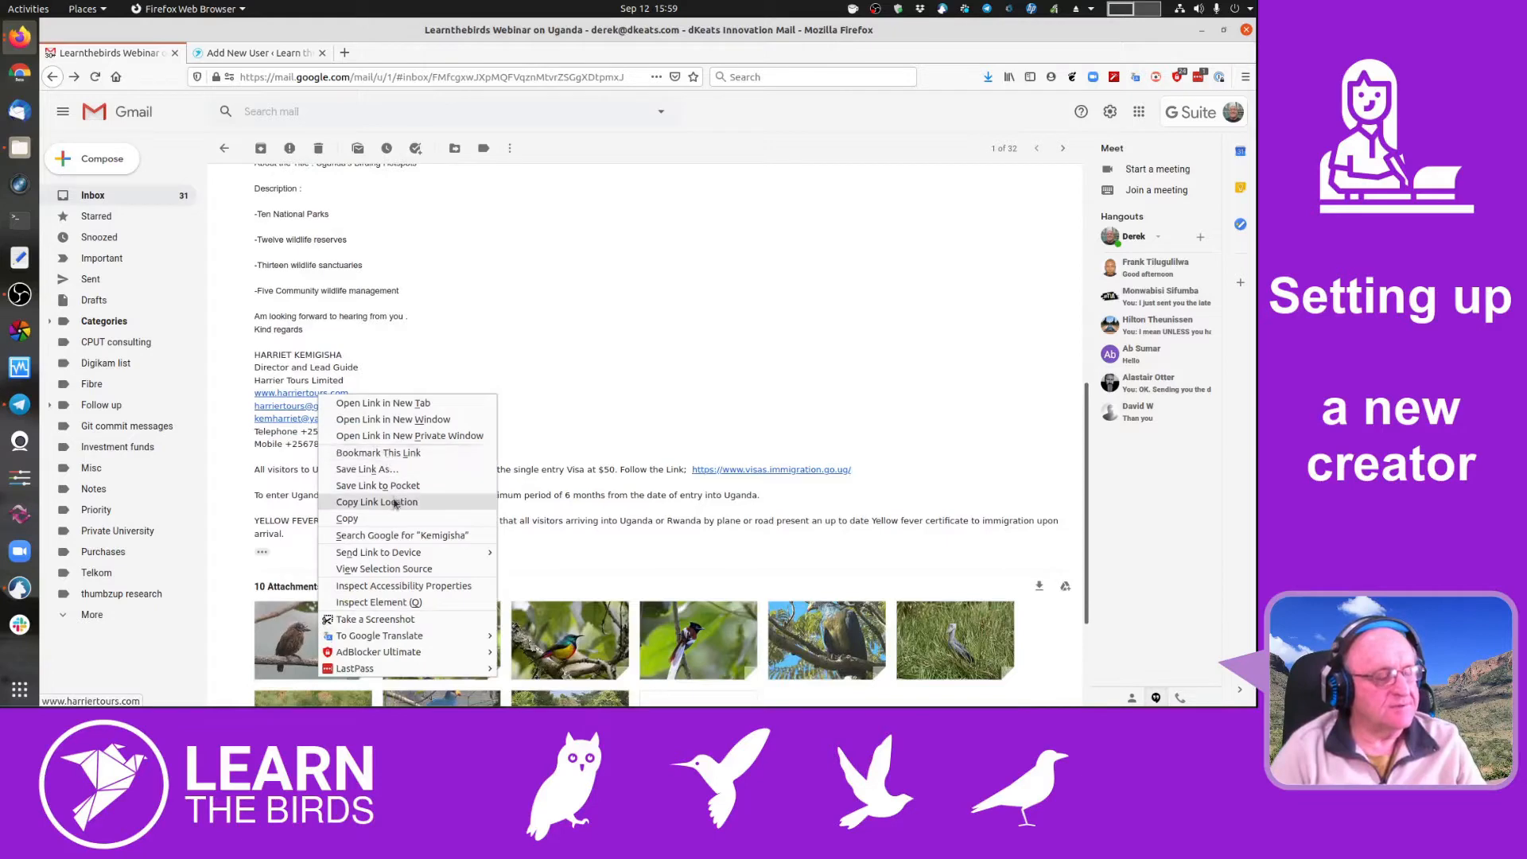
left_click(400, 499)
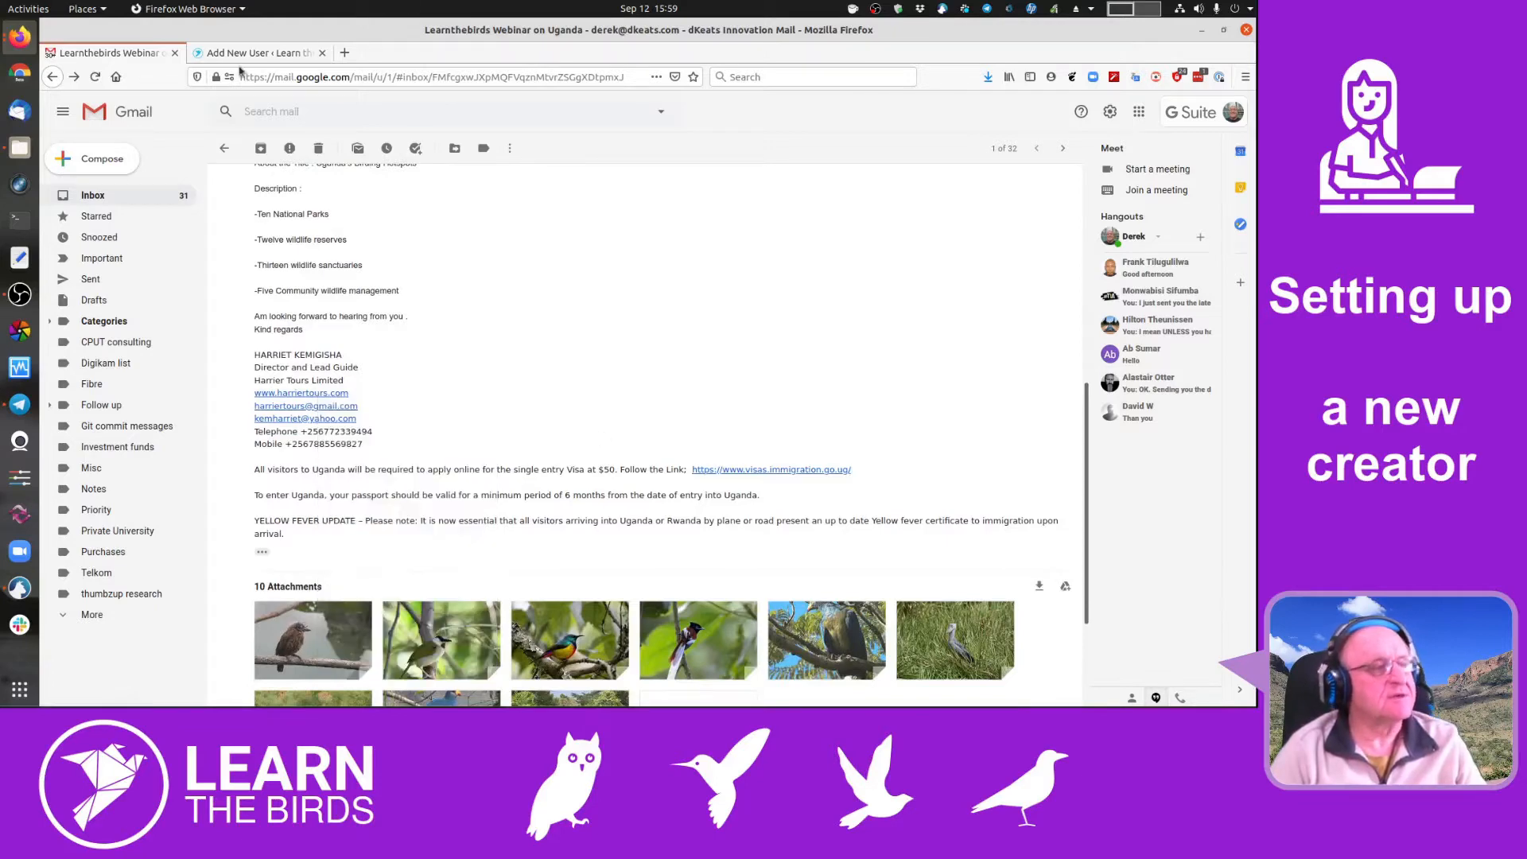
left_click(246, 52)
left_click(325, 355)
key("ctrl+v")
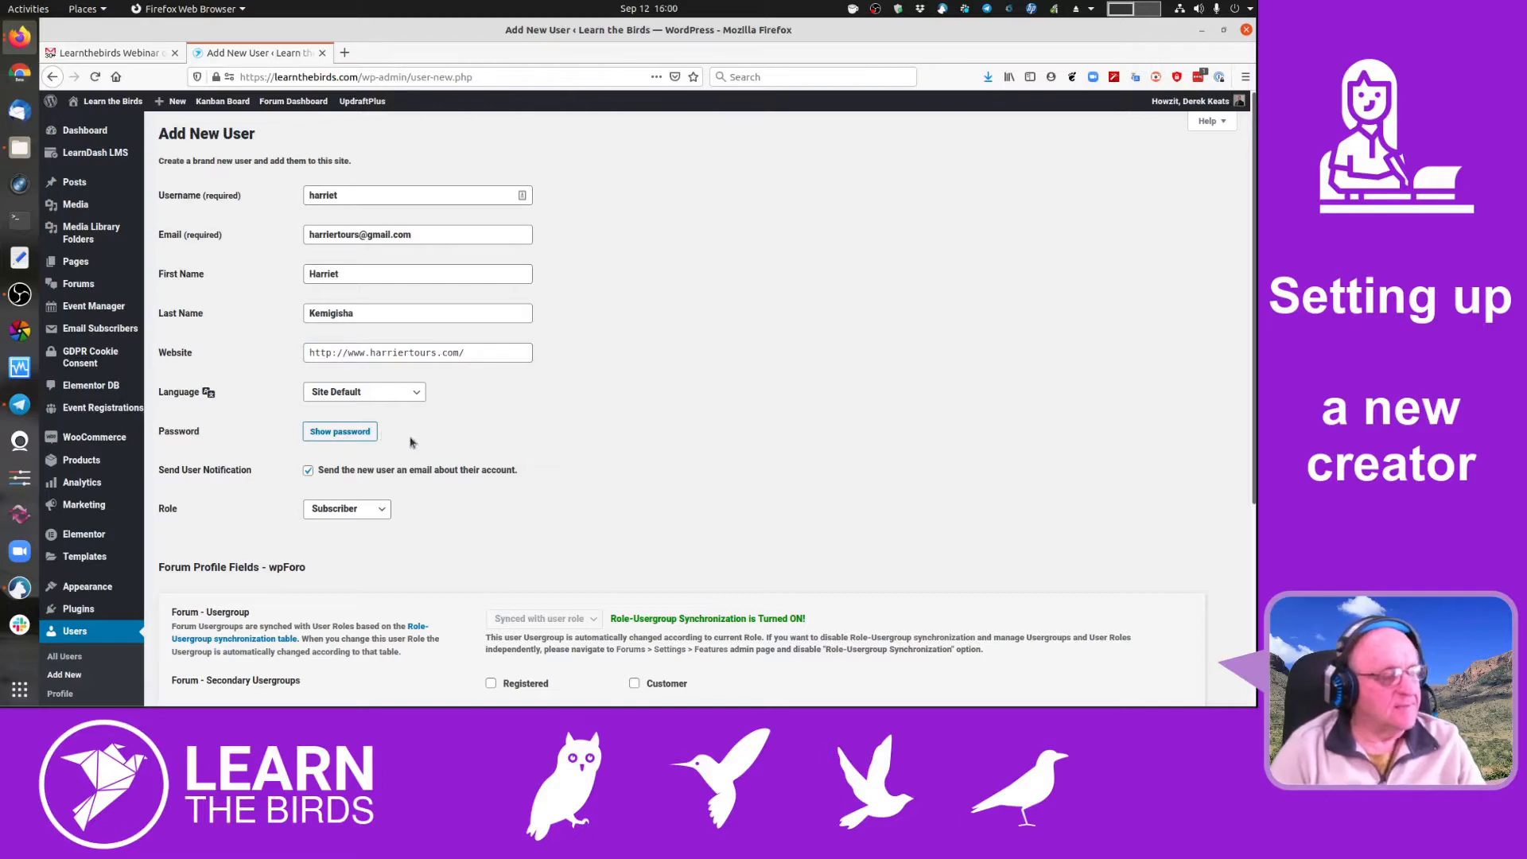
scroll(398, 458, "down", 1)
- Generate a strong password for the new user and hide it again
scroll(397, 459, "down", 1)
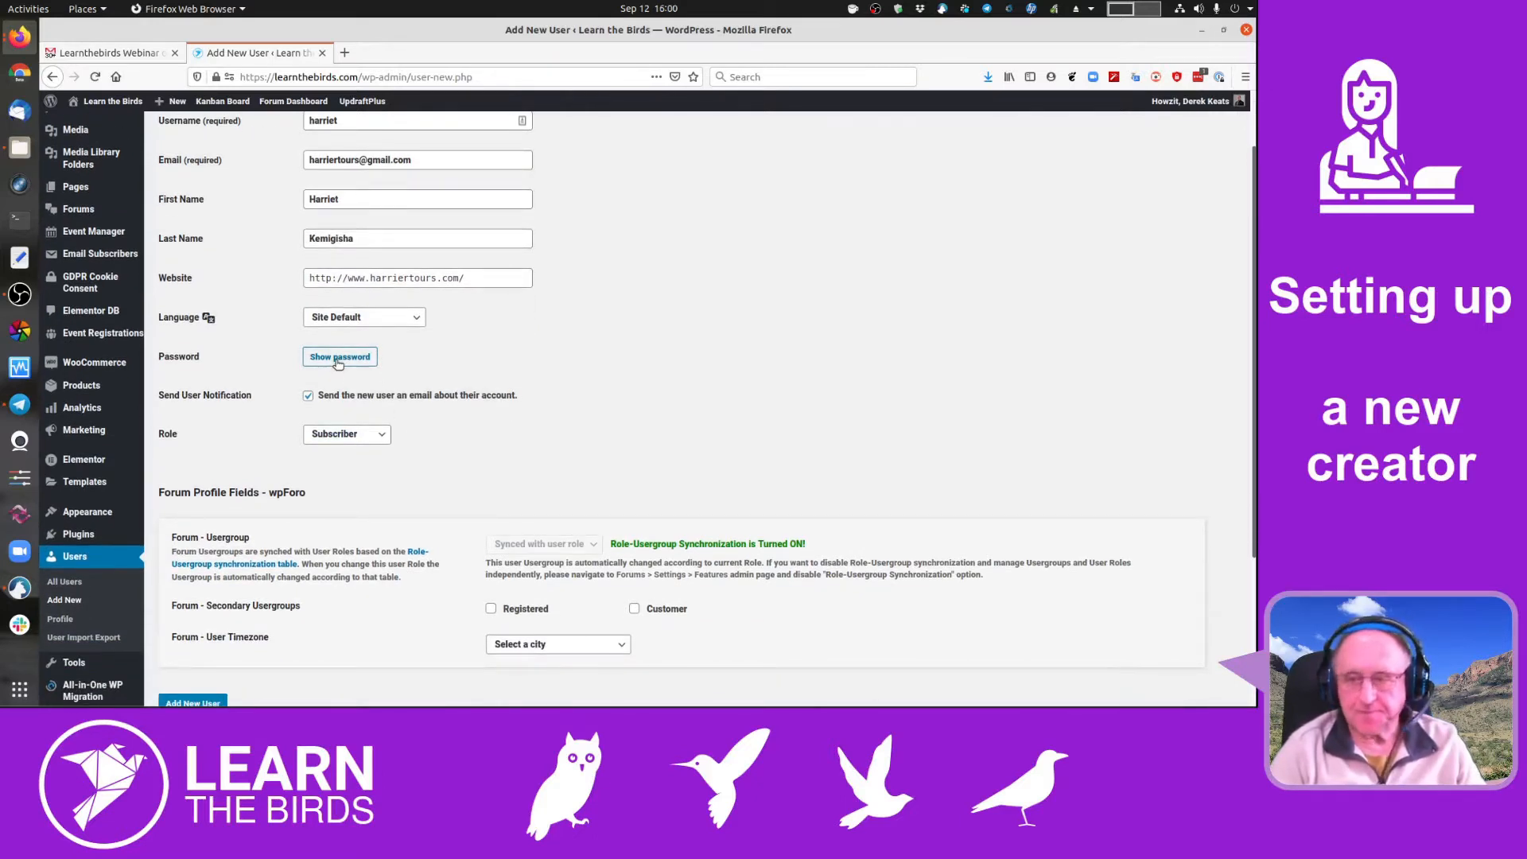
left_click(338, 358)
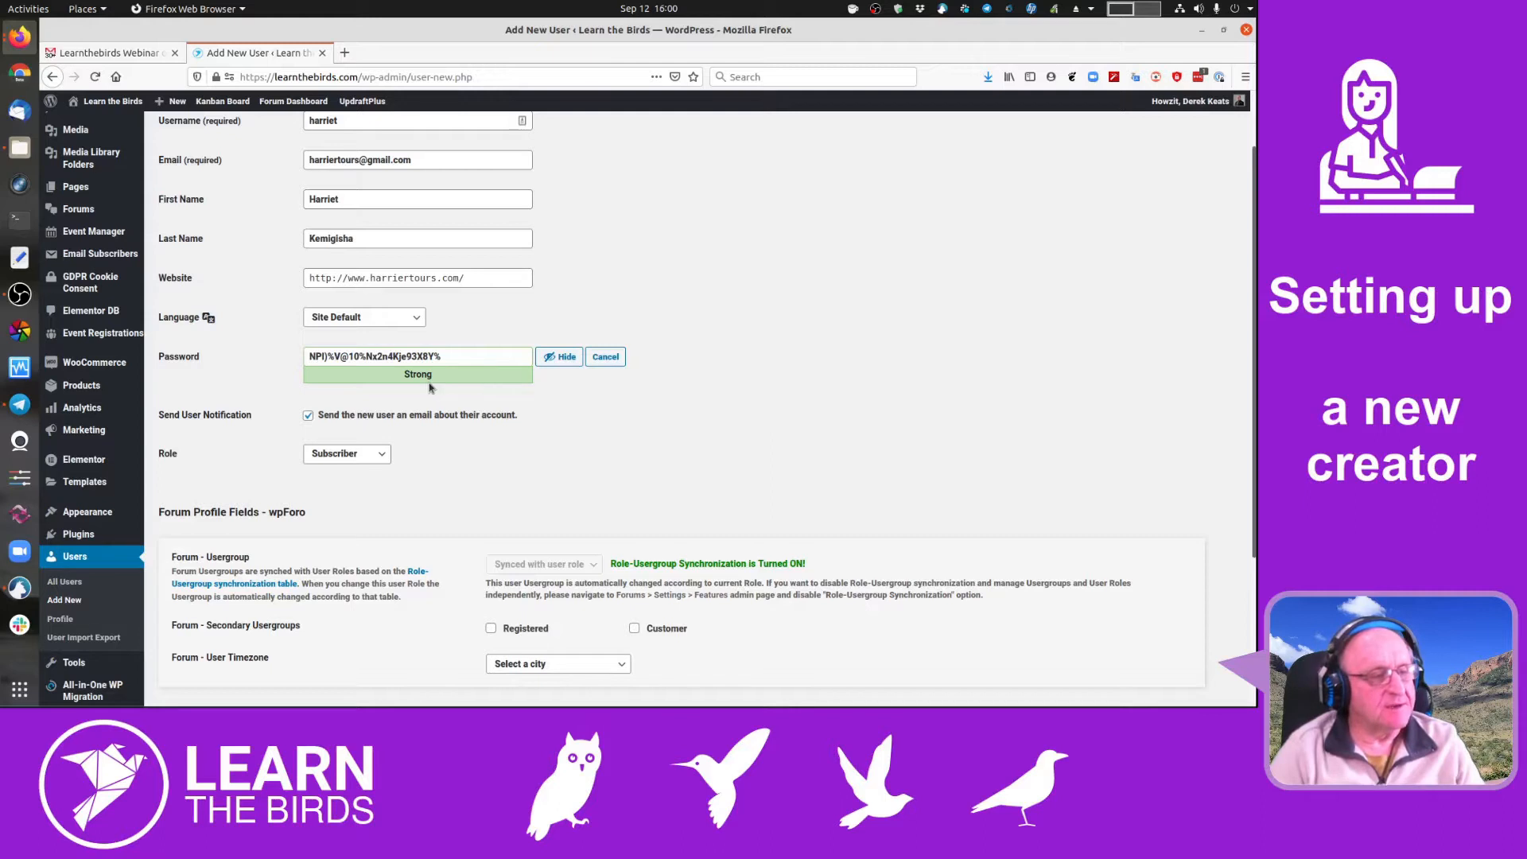
left_click(558, 358)
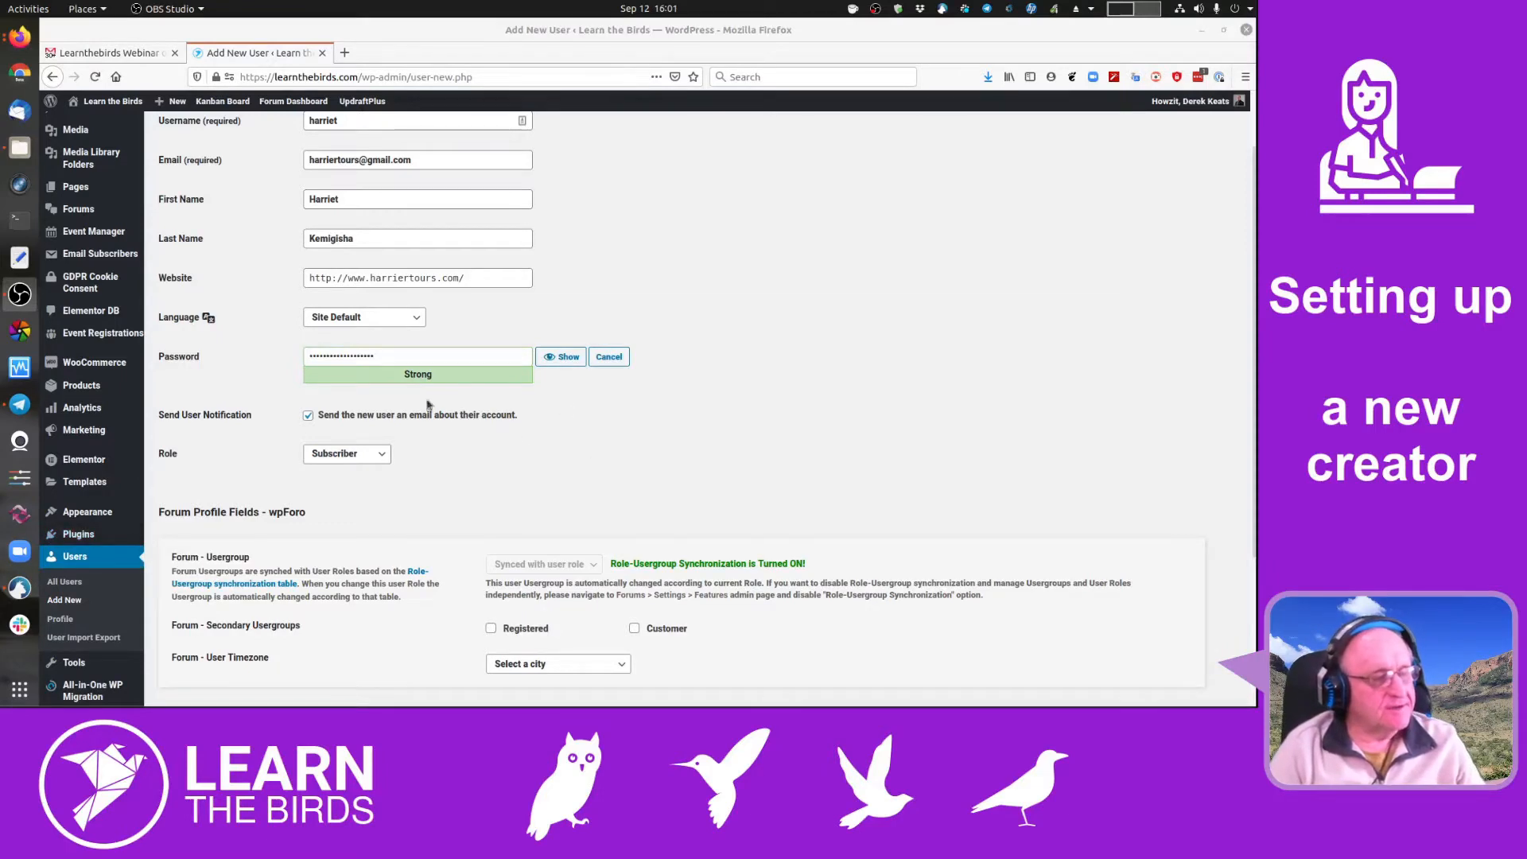
- Set the new user's role to Organizer
left_click(716, 395)
scroll(725, 373, "down", 3)
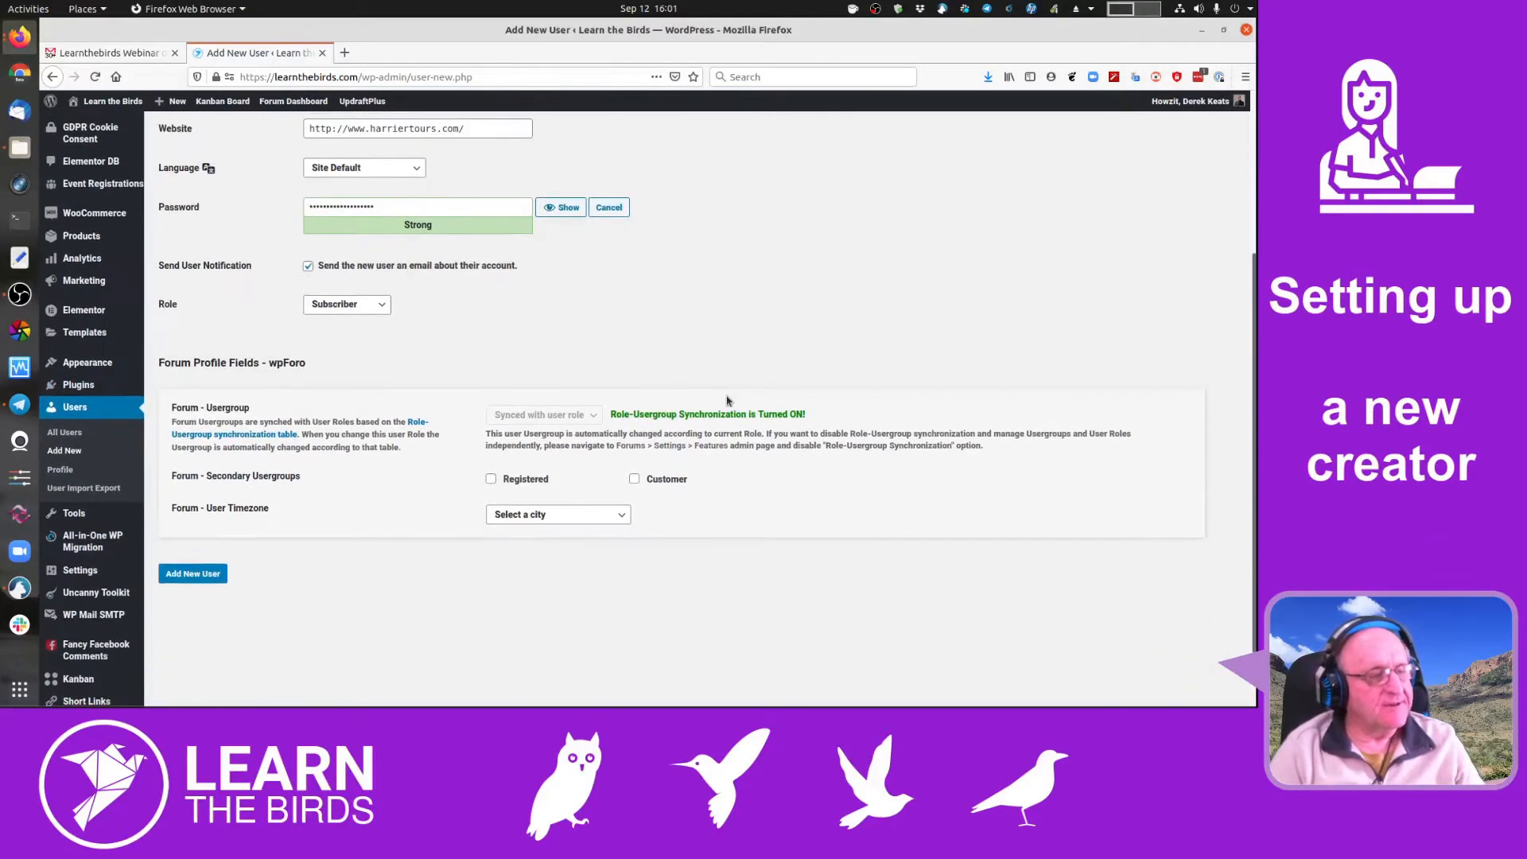
left_click(374, 307)
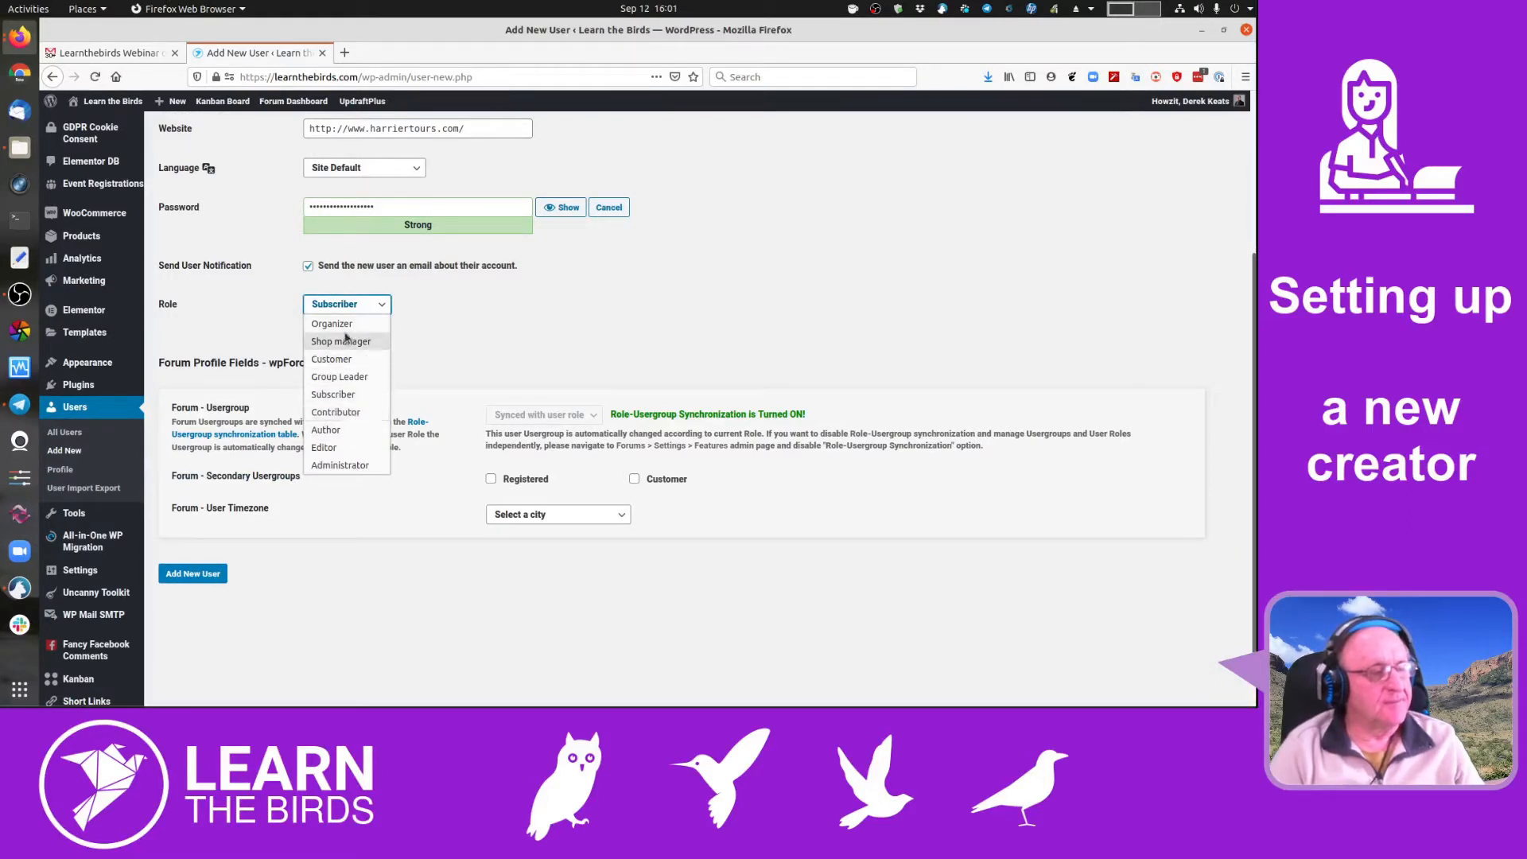
left_click(338, 324)
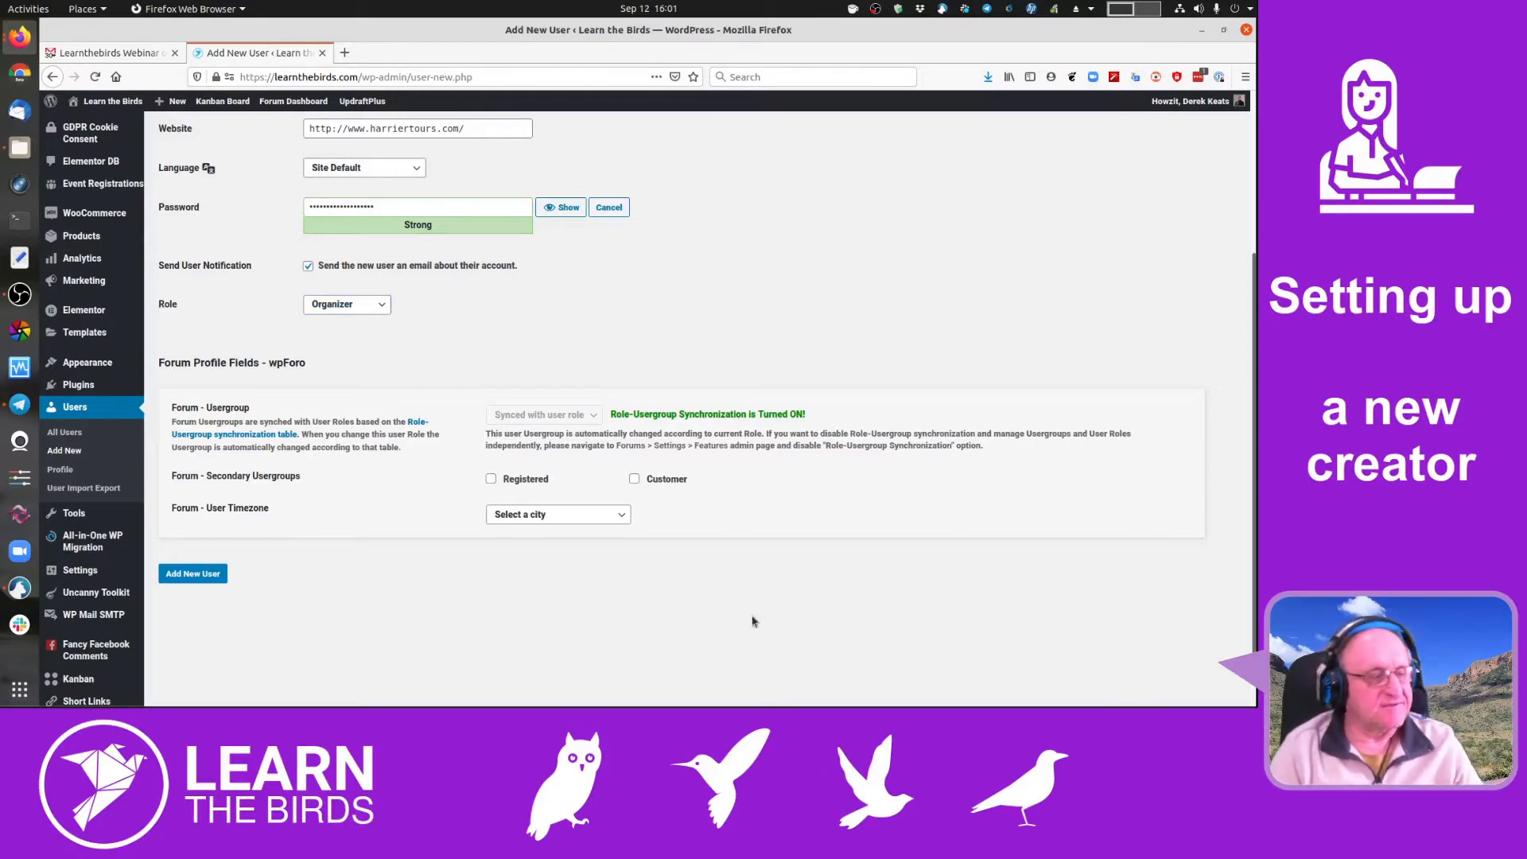
scroll(342, 546, "down", 2)
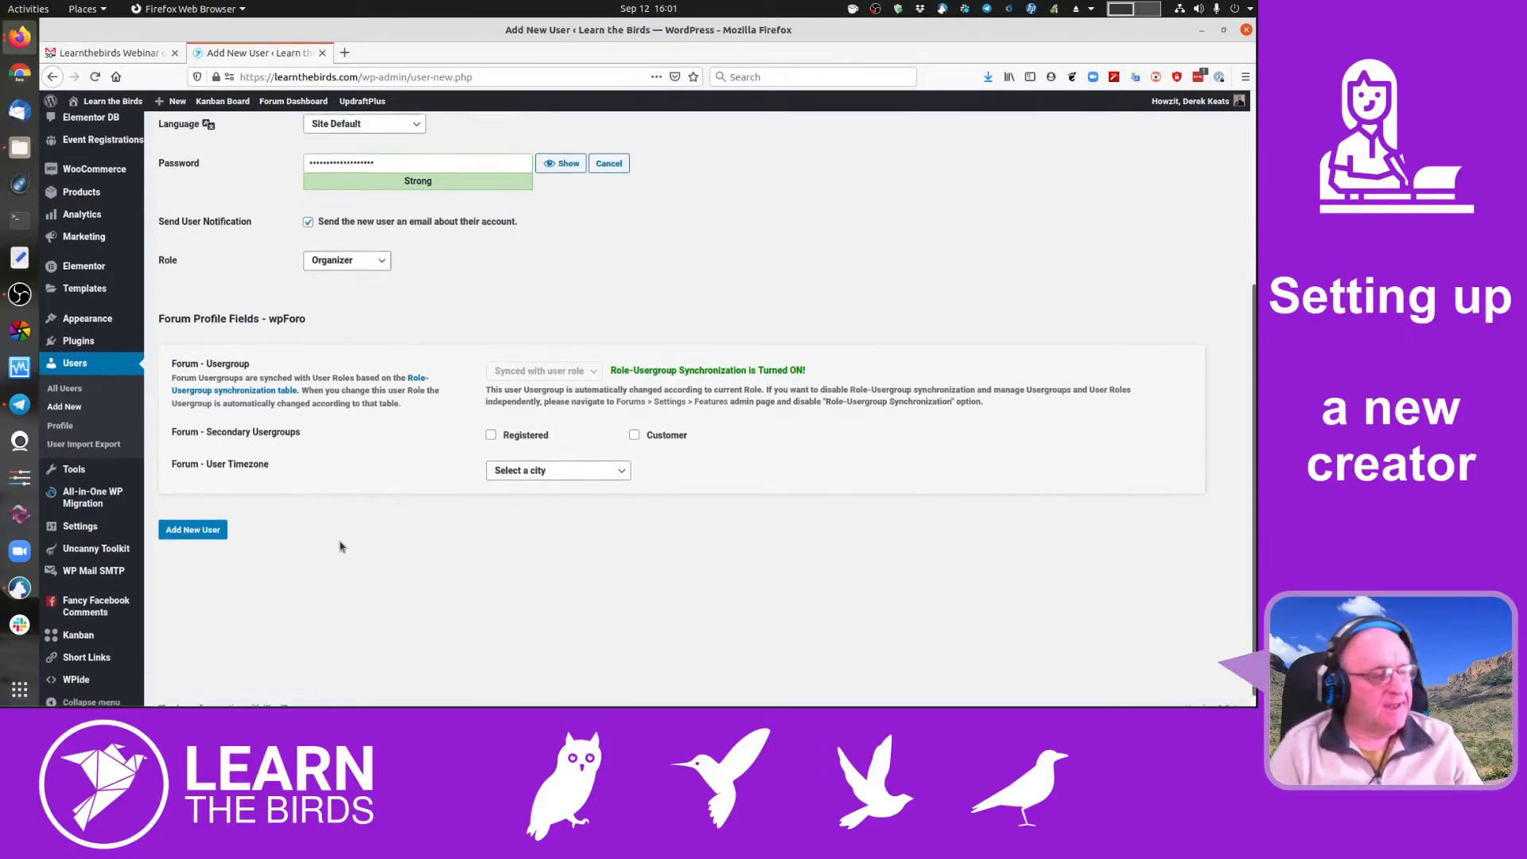
- Create the user account, decline LastPass's save prompt, and open Event Manager > Organizers
left_click(203, 517)
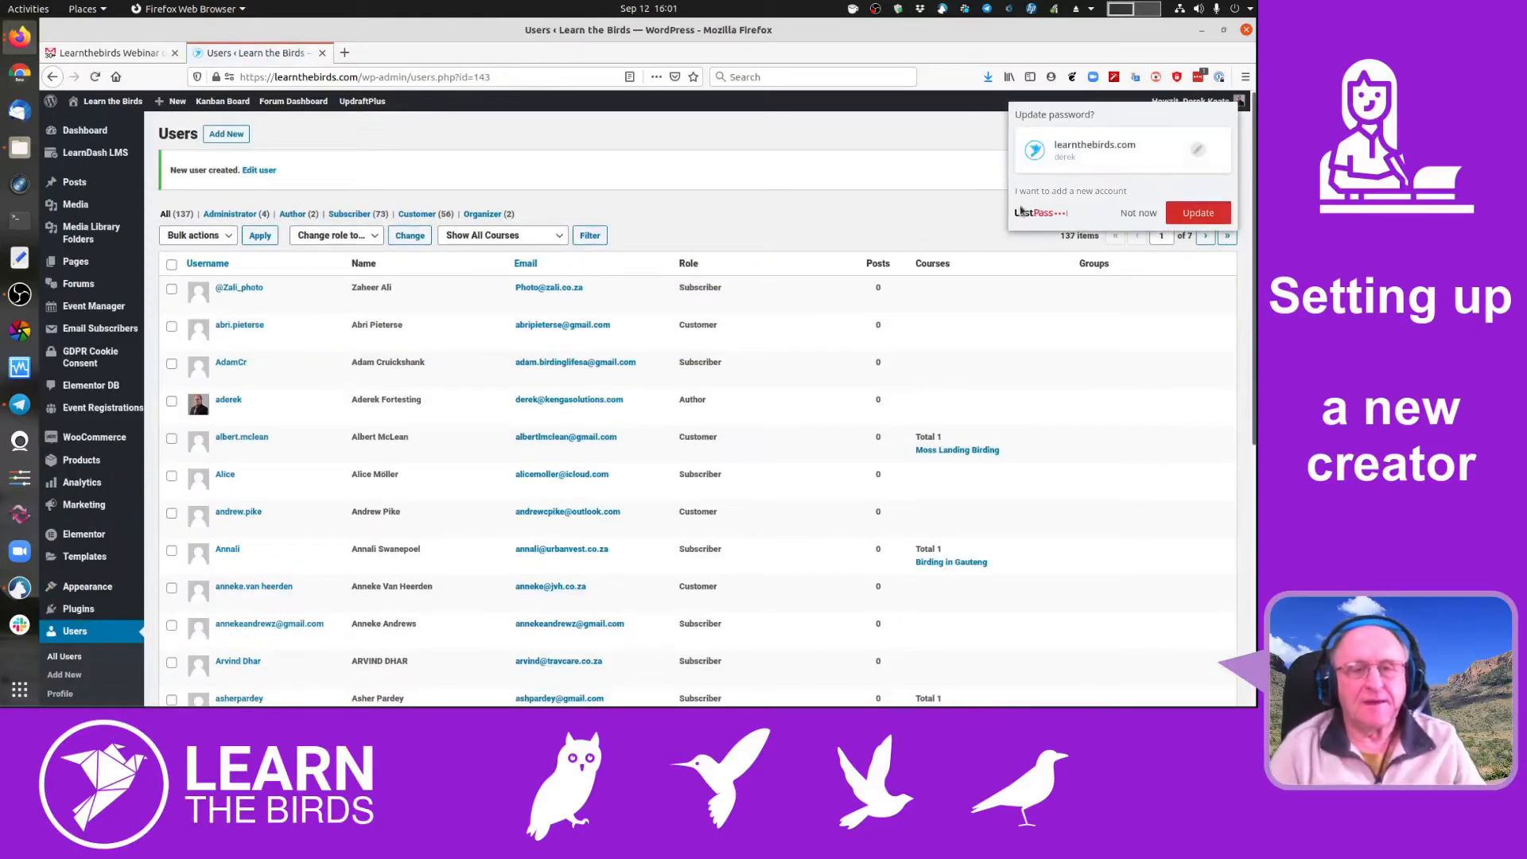
left_click(1138, 212)
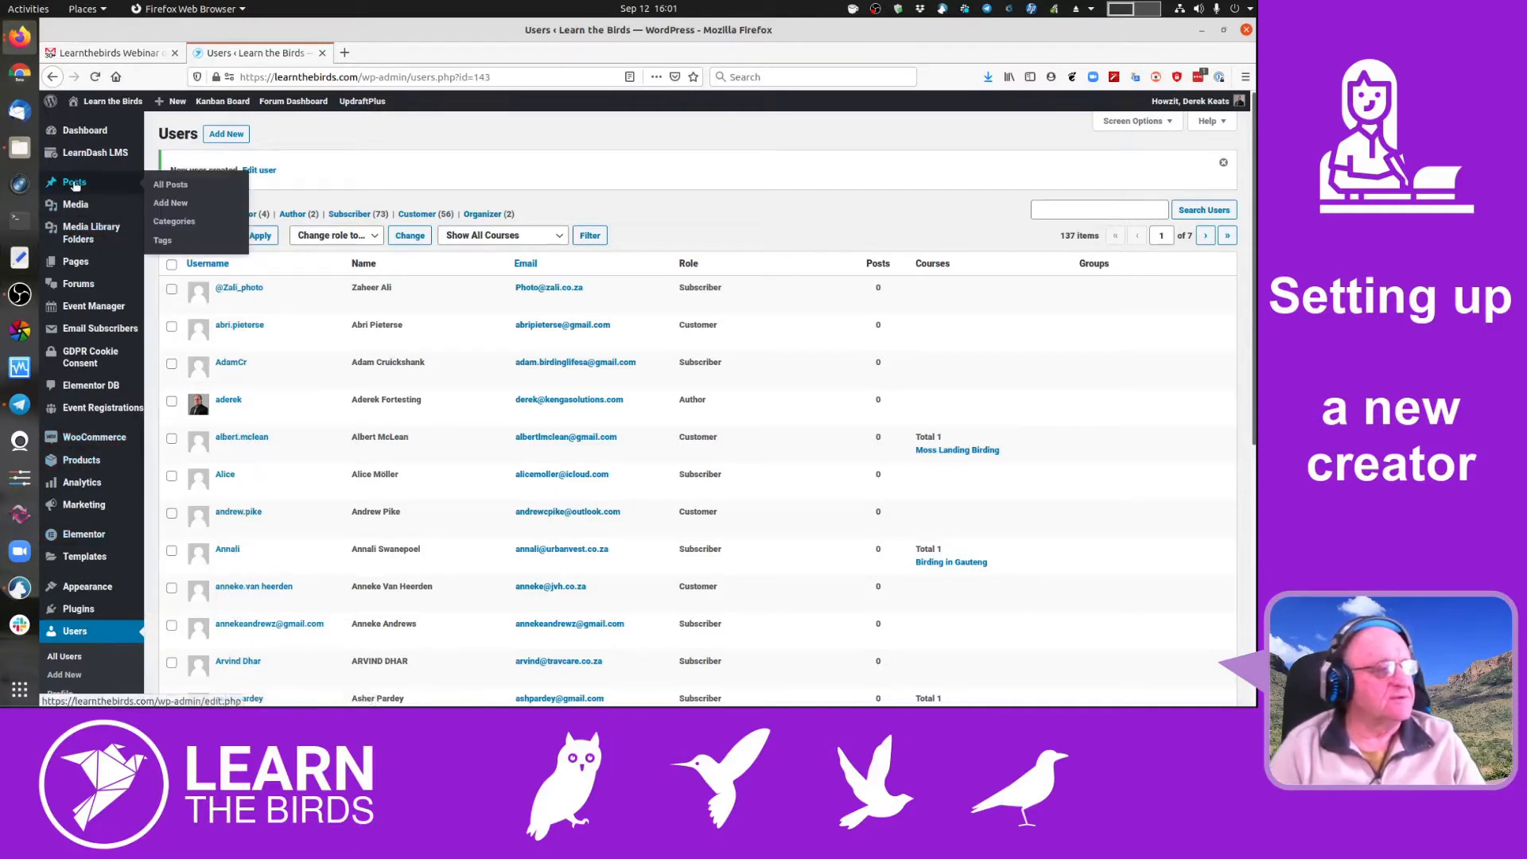
mouse_move(86, 305)
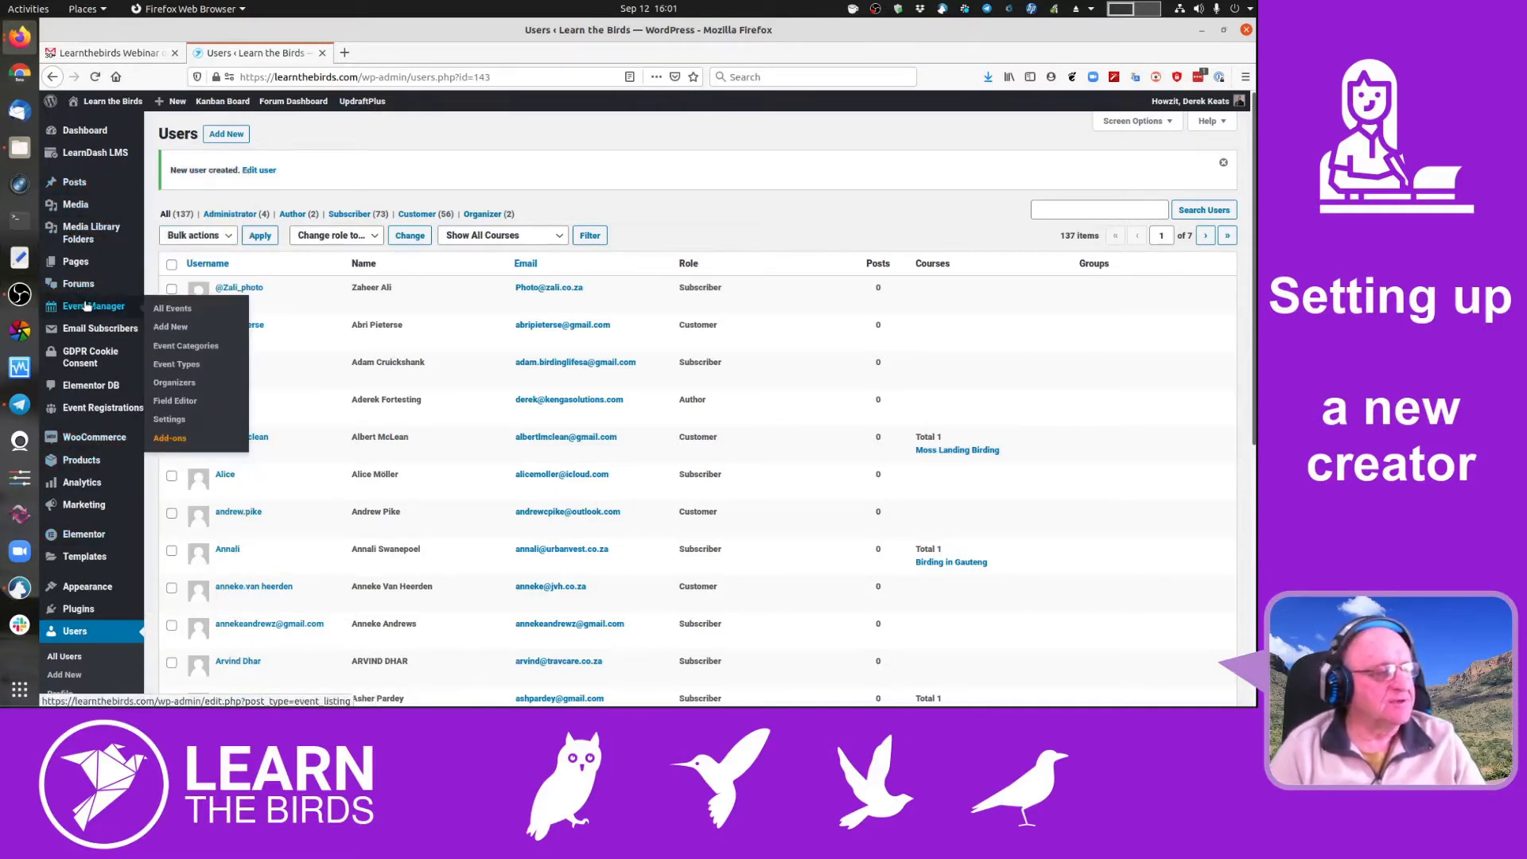
left_click(174, 384)
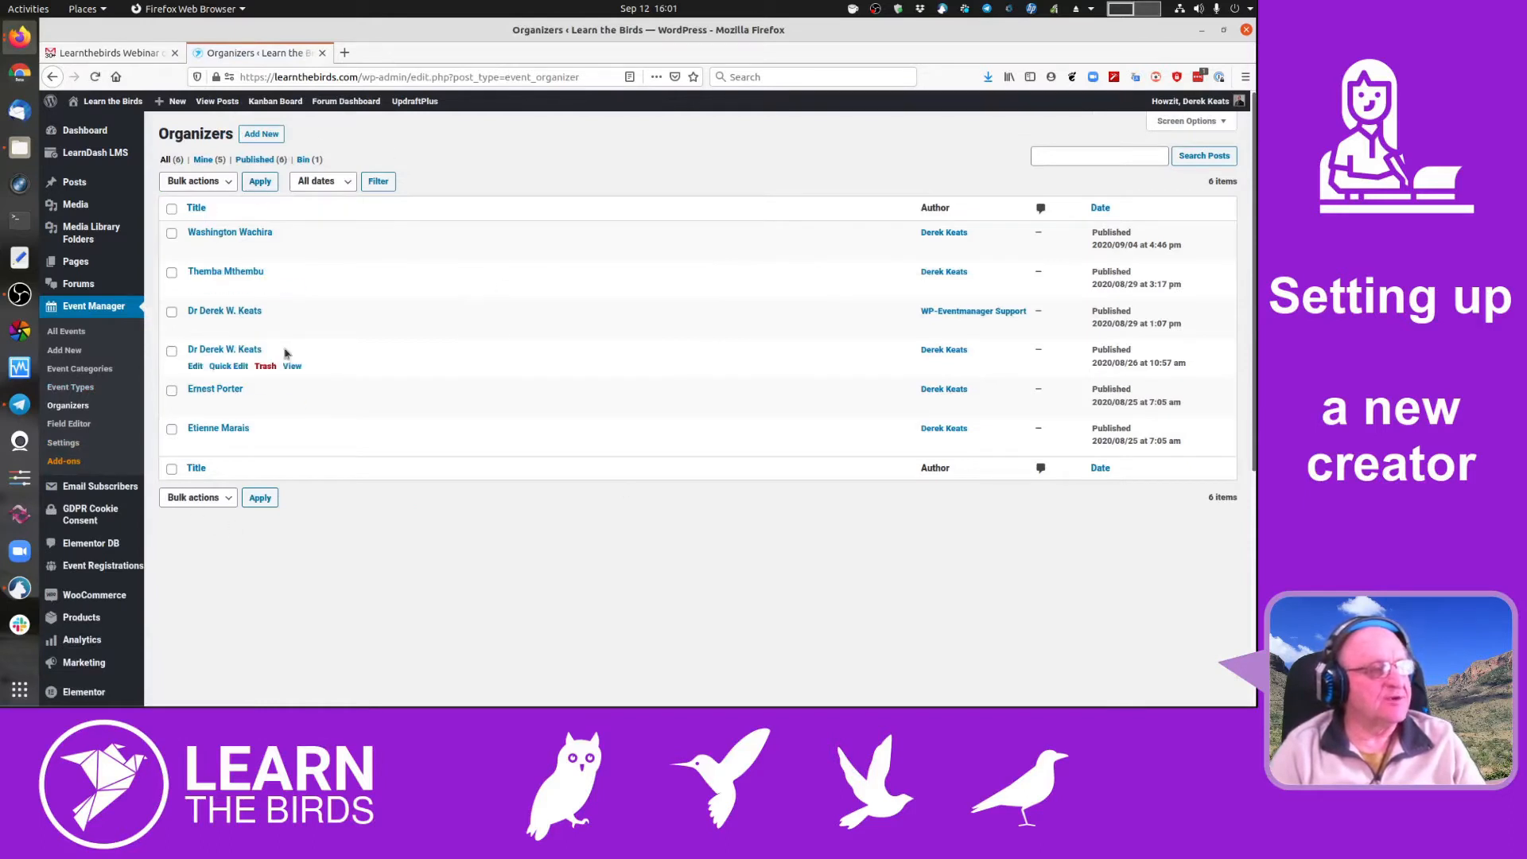
- Start a new organizer entry and bring the Gmail contact details back into view
left_click(262, 137)
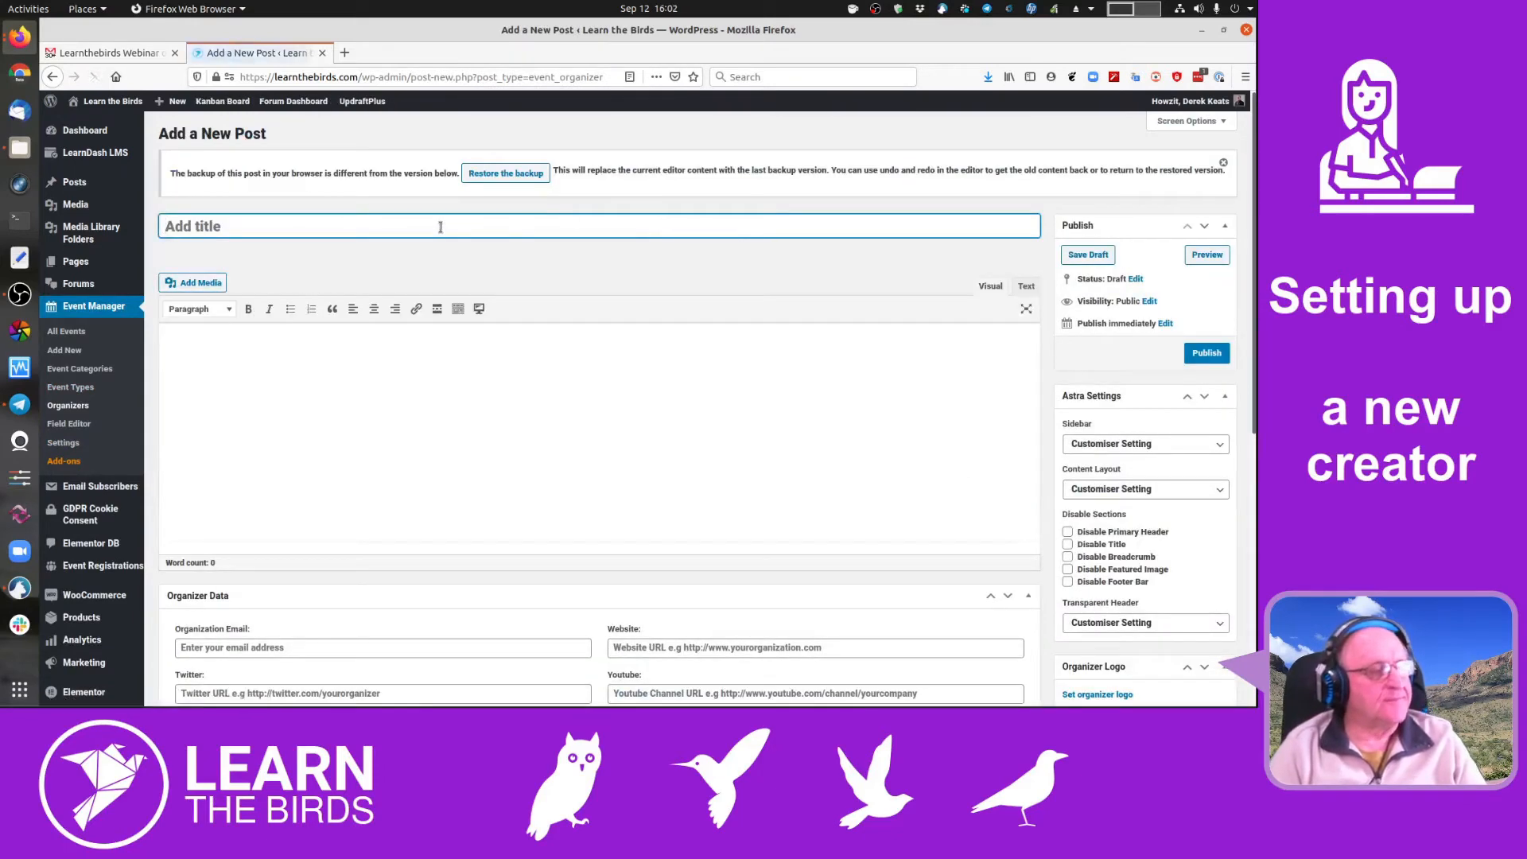
left_click(127, 53)
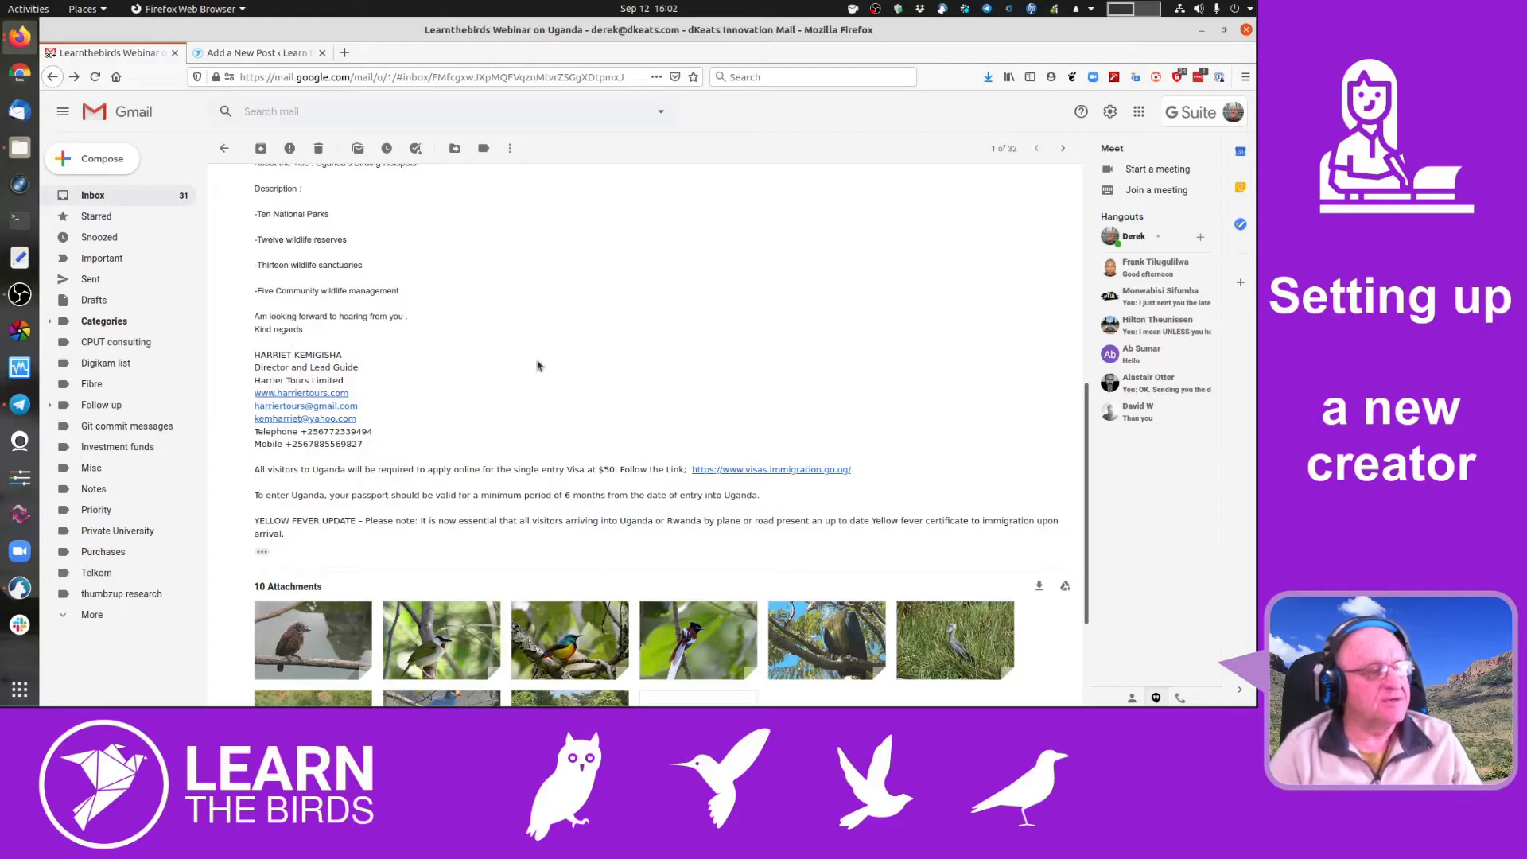
- Select the sender's full name in the forwarded email header, then return to the new organizer form
scroll(537, 365, "up", 3)
scroll(537, 365, "up", 2)
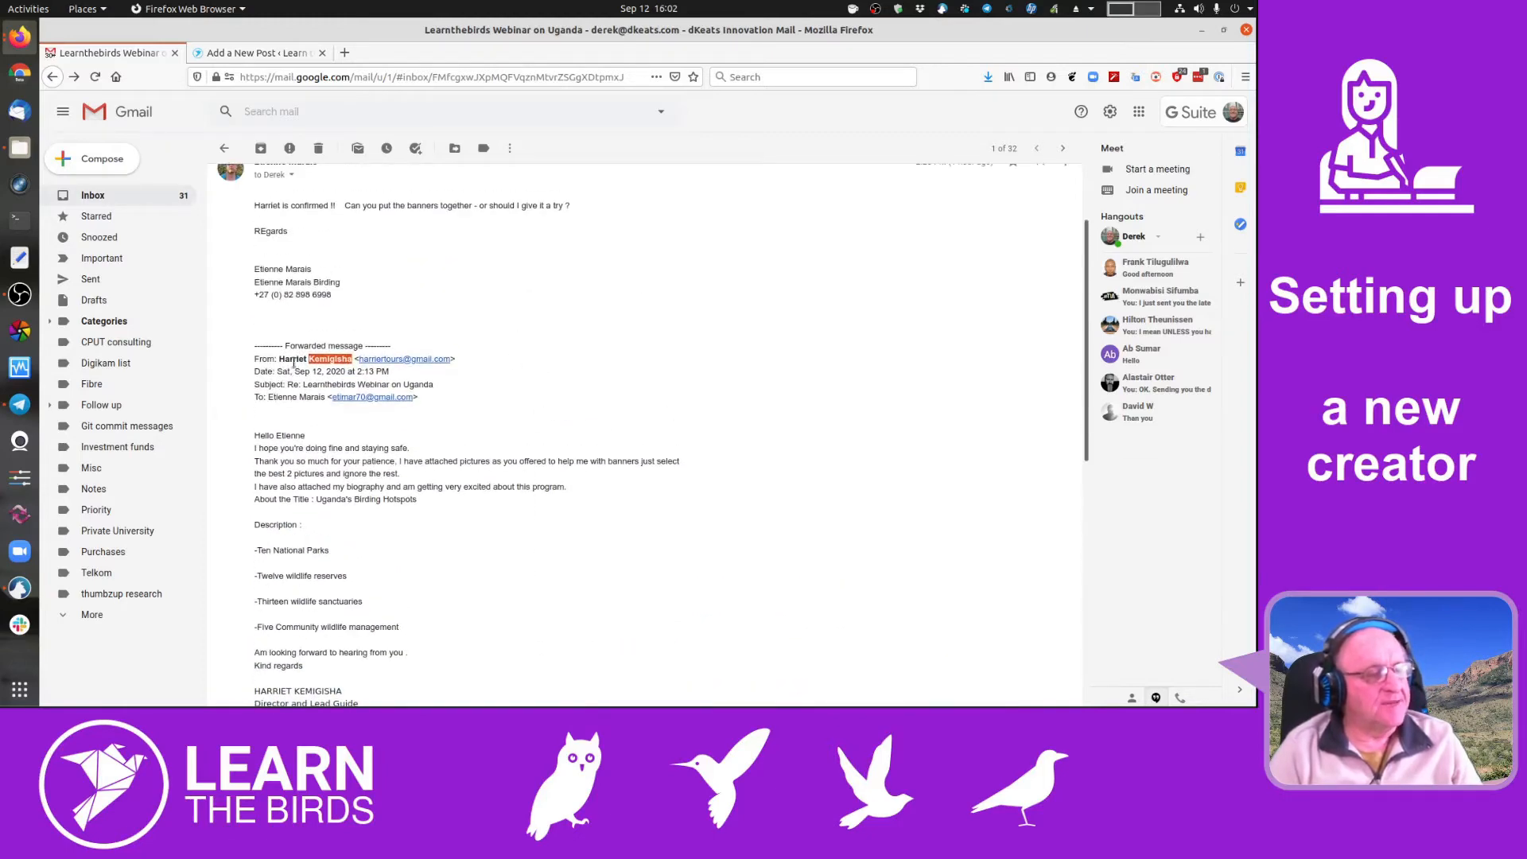
left_click_drag(279, 360, 348, 354)
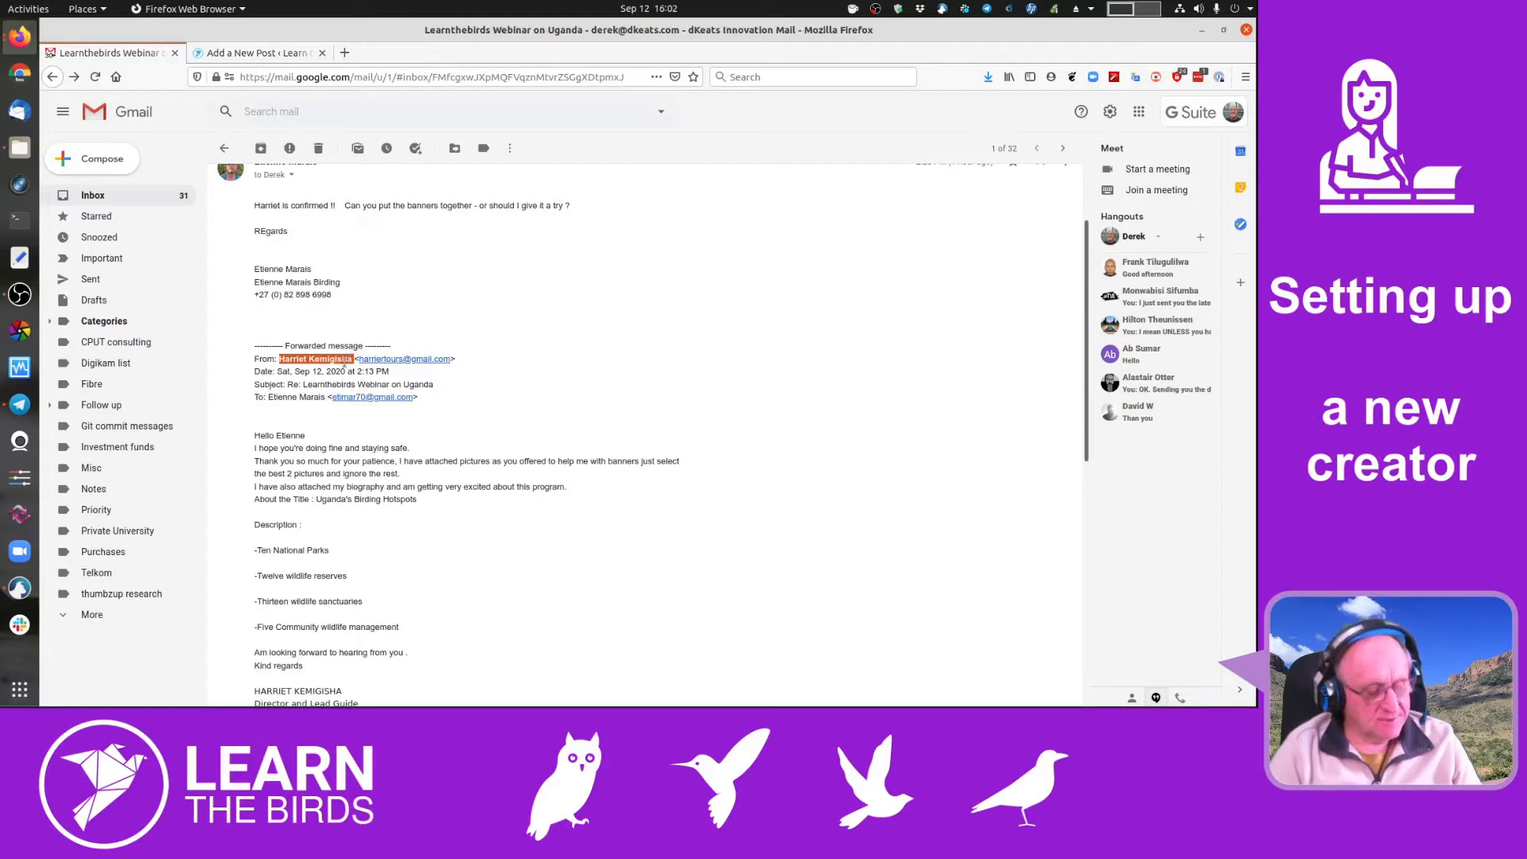
left_click(251, 53)
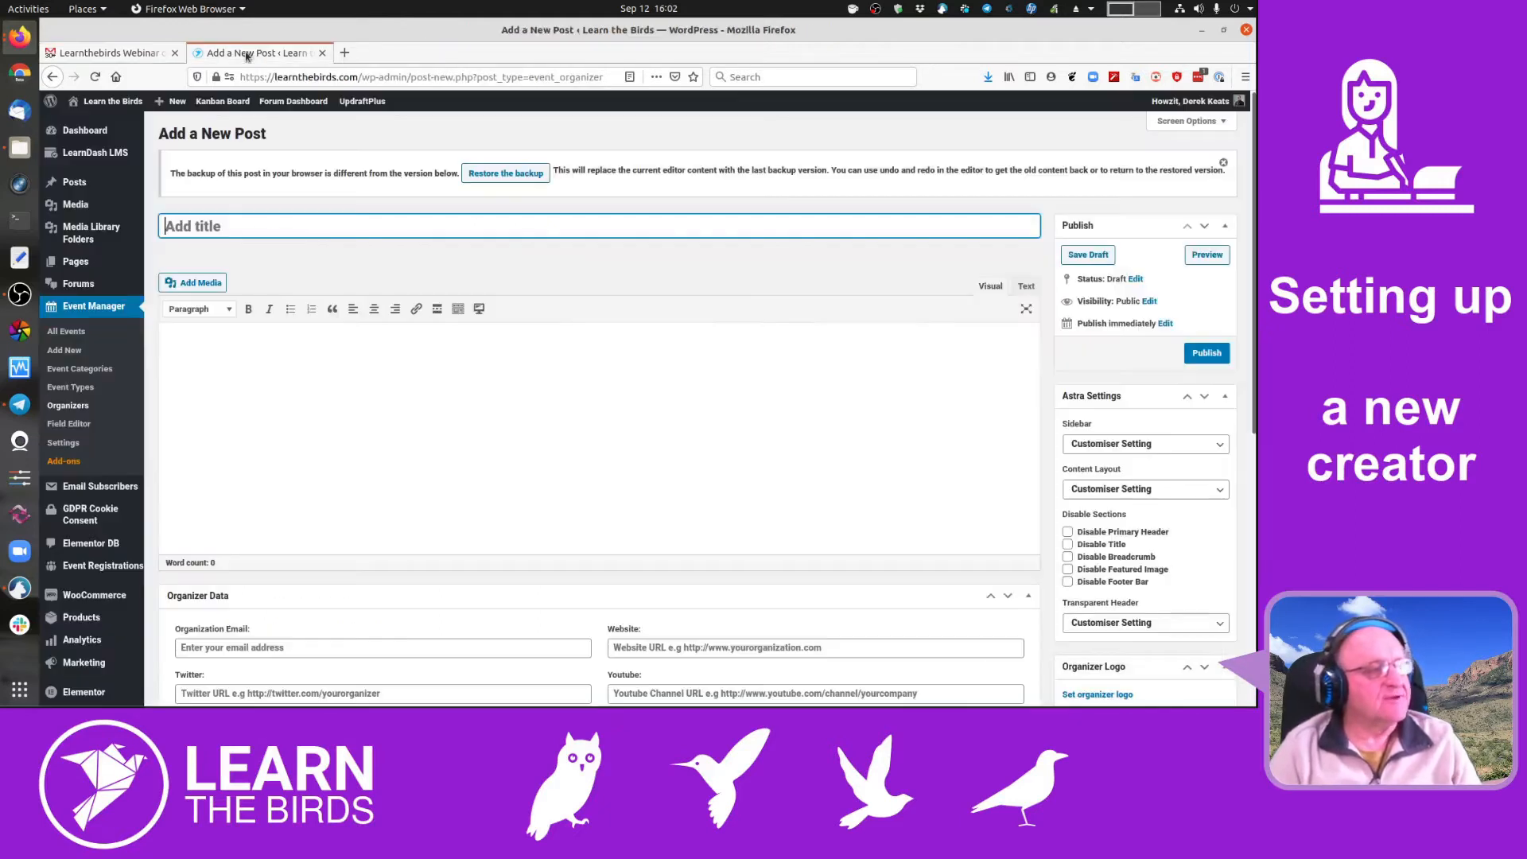
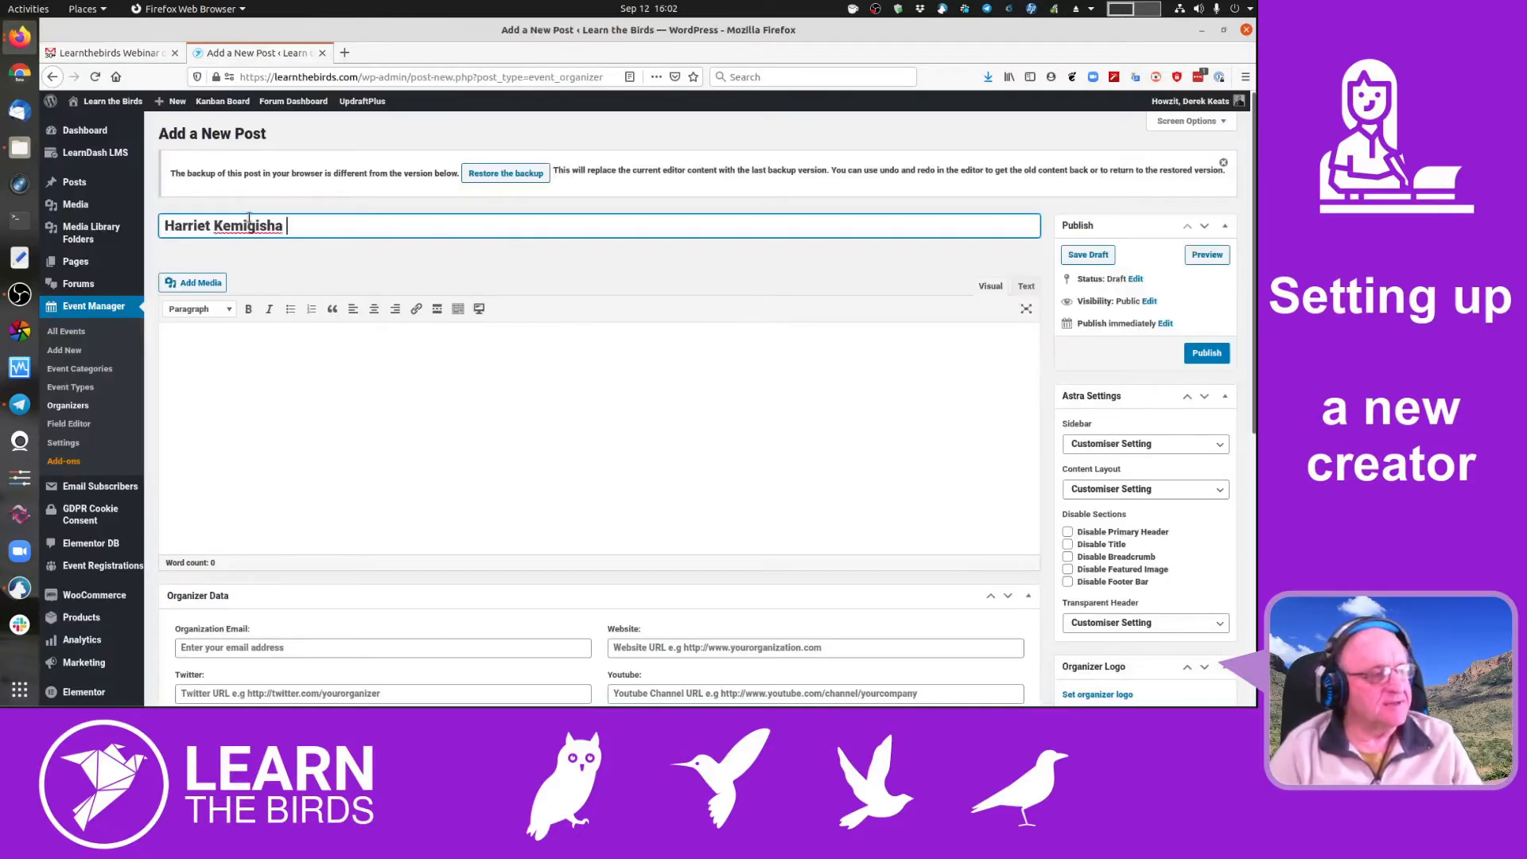
- Paste the organizer's full name as the entry title and move into the biography area
left_click(438, 395)
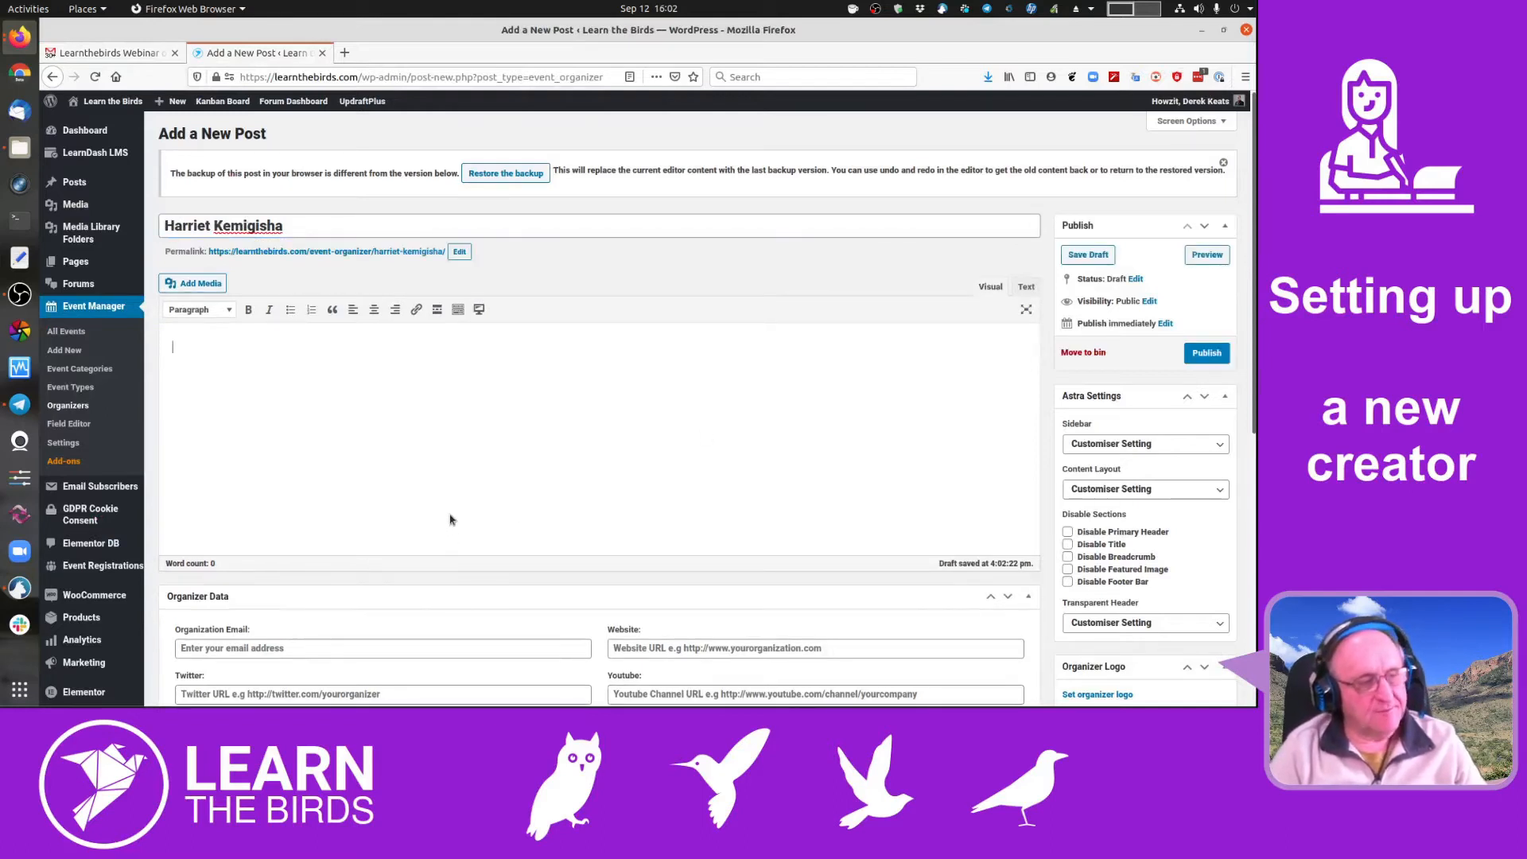
scroll(500, 443, "down", 1)
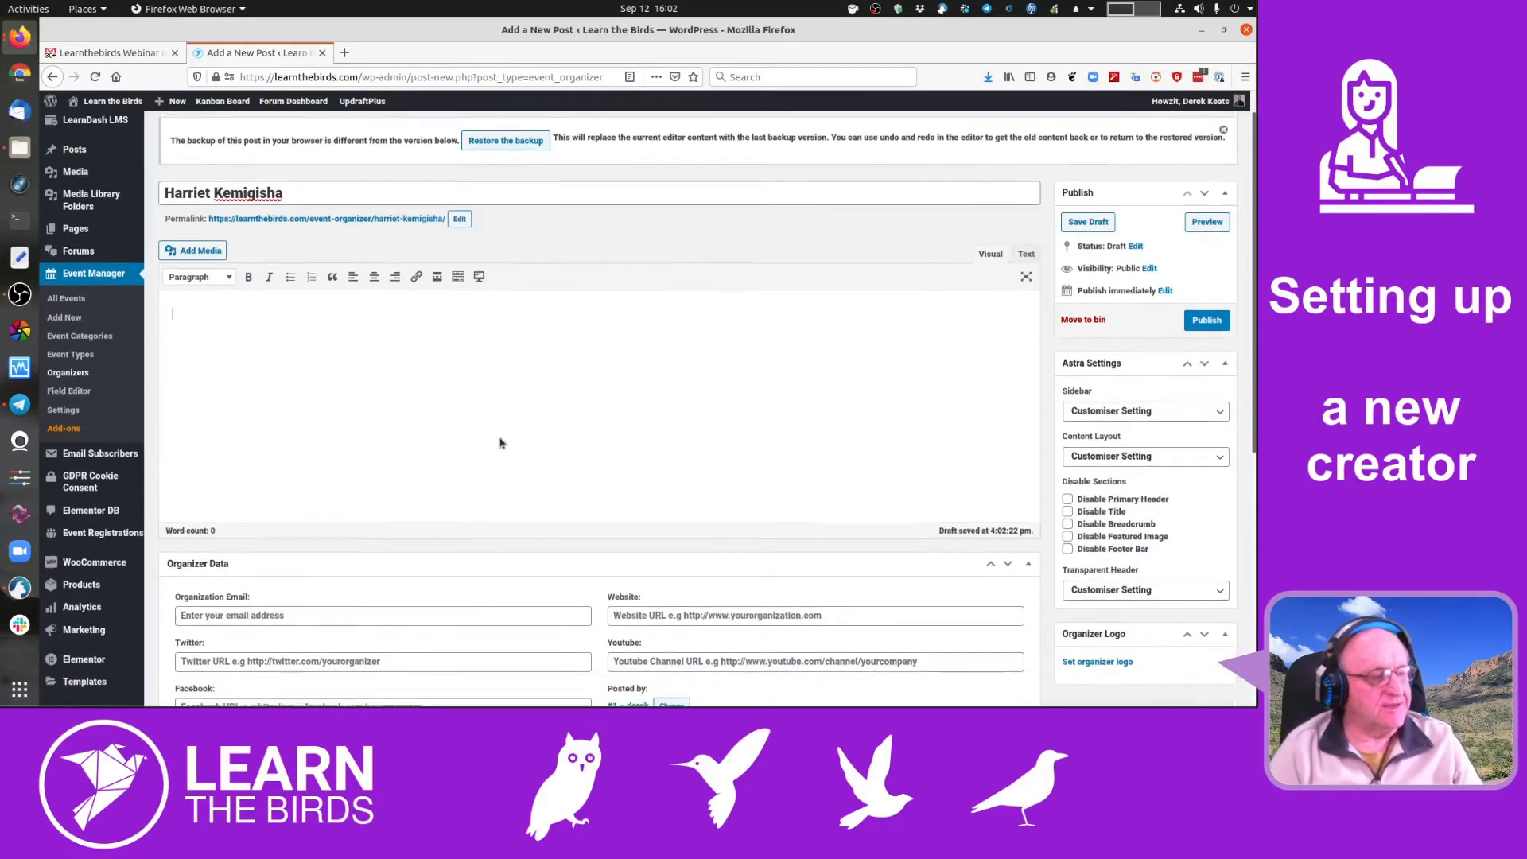
- Bring the Gmail 'Learnthebirds Webinar' email forward and scroll to the sender's signature
left_click(20, 39)
left_click(20, 39)
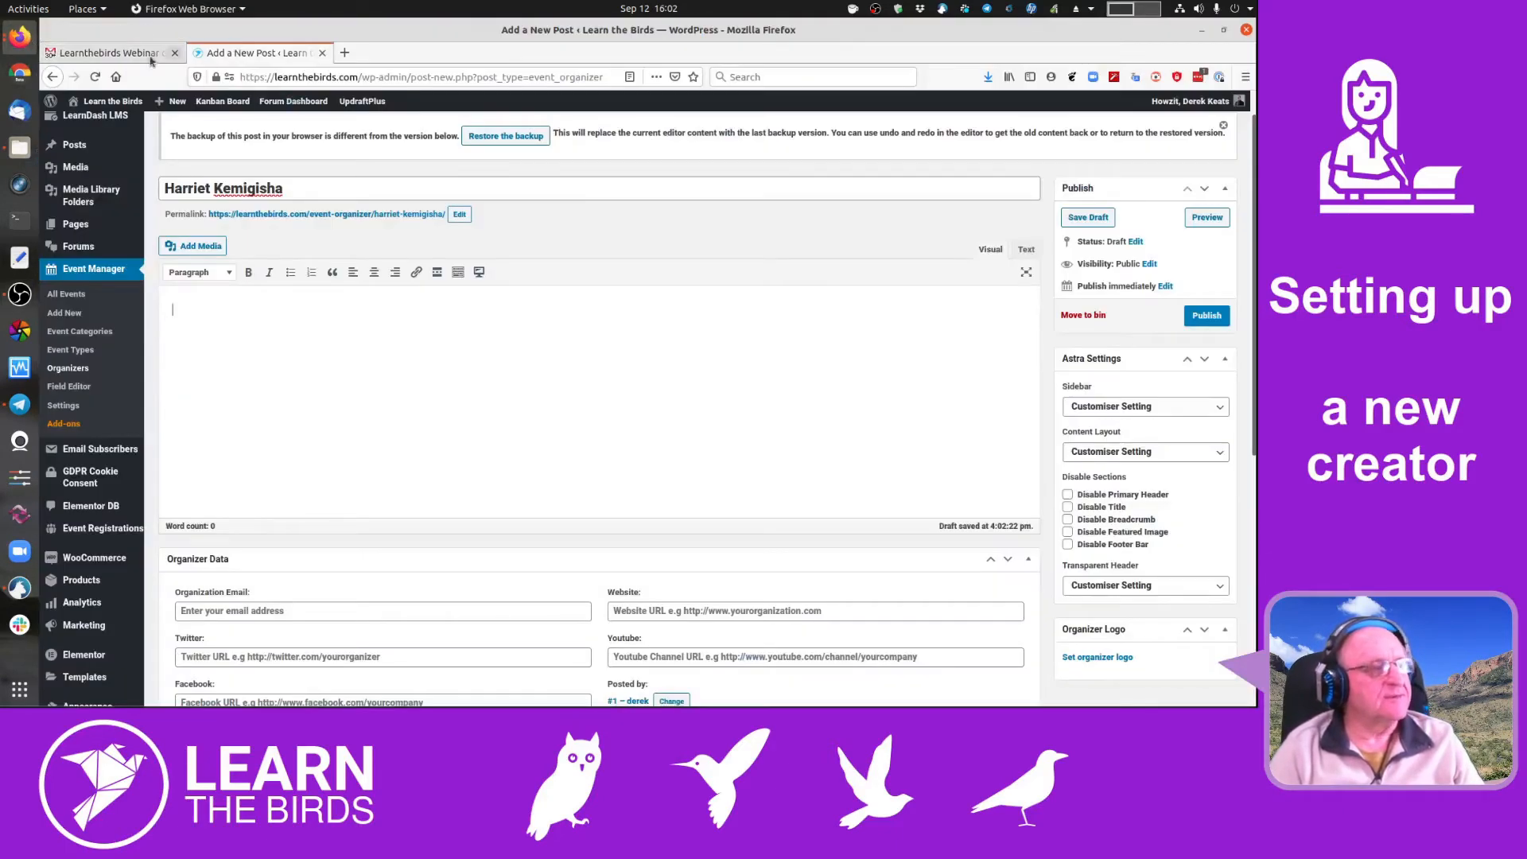
left_click(151, 59)
scroll(557, 375, "down", 5)
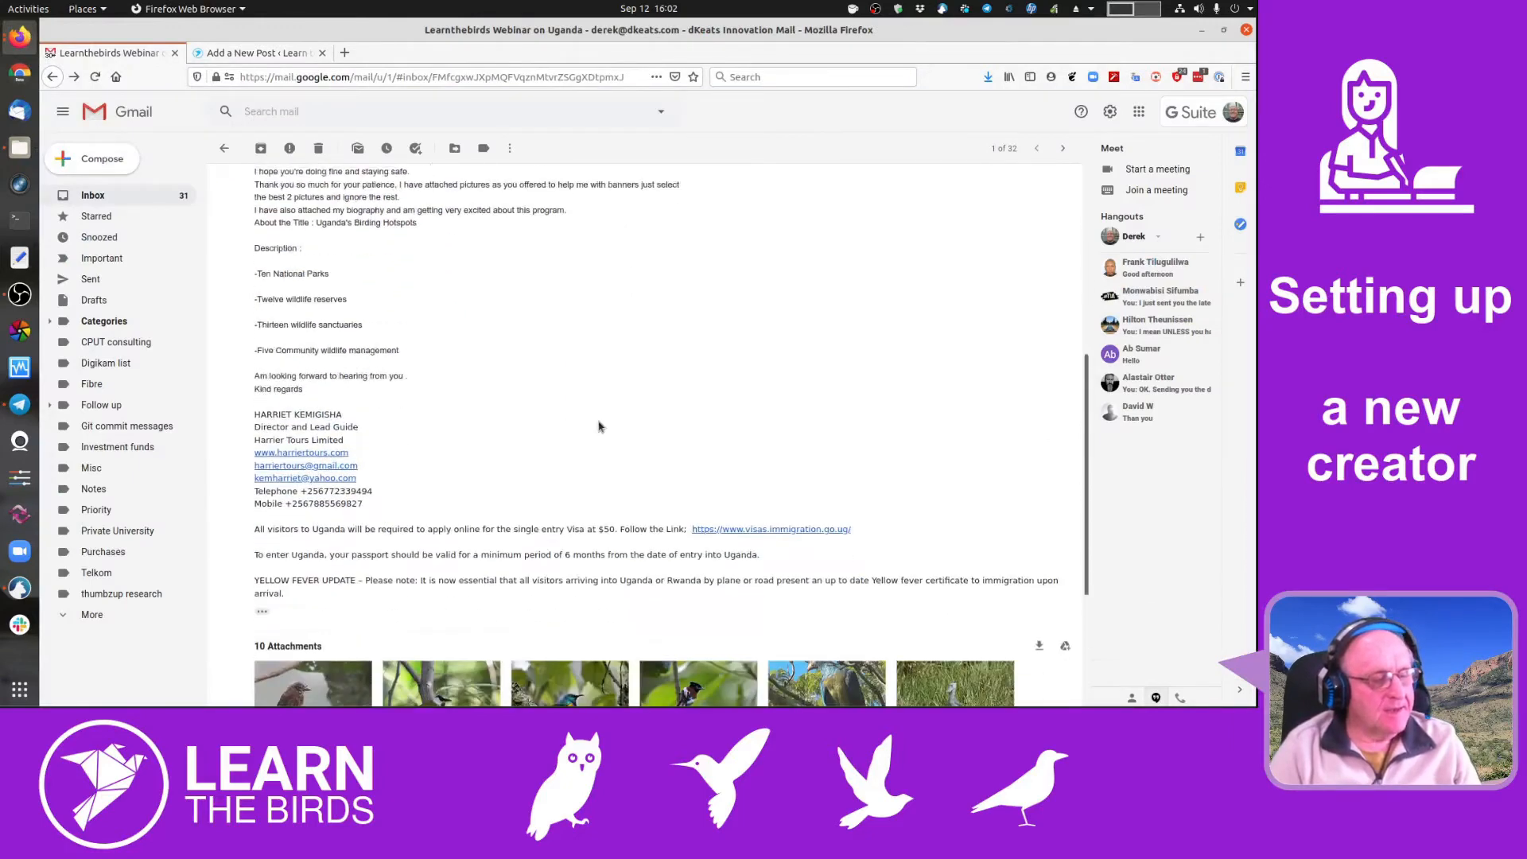
- Download the Biography.docx attachment from the email and save the file to disk
scroll(599, 428, "down", 3)
left_click(685, 537)
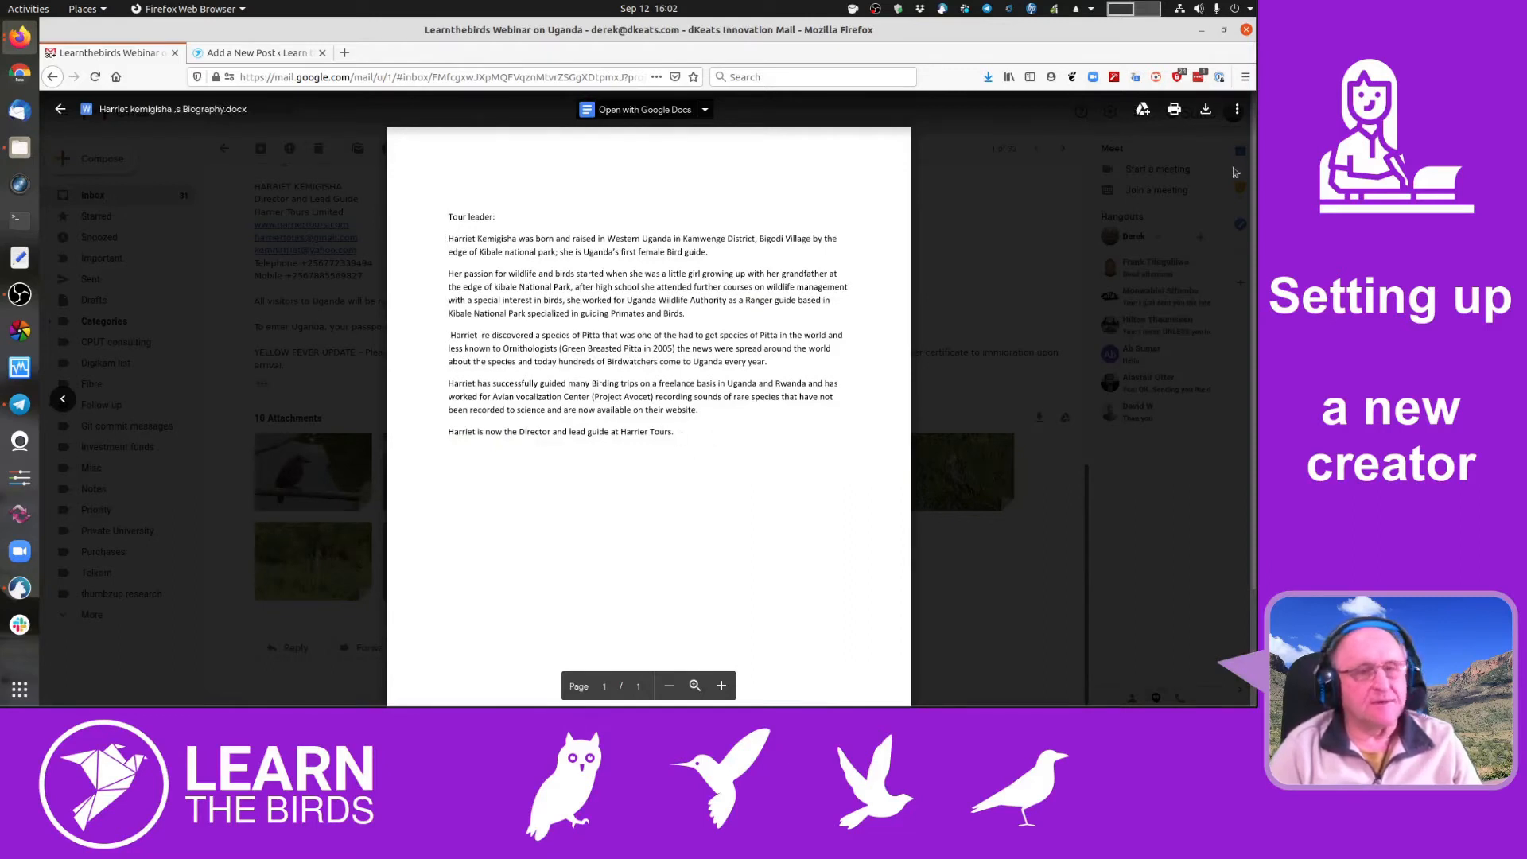
left_click(1205, 108)
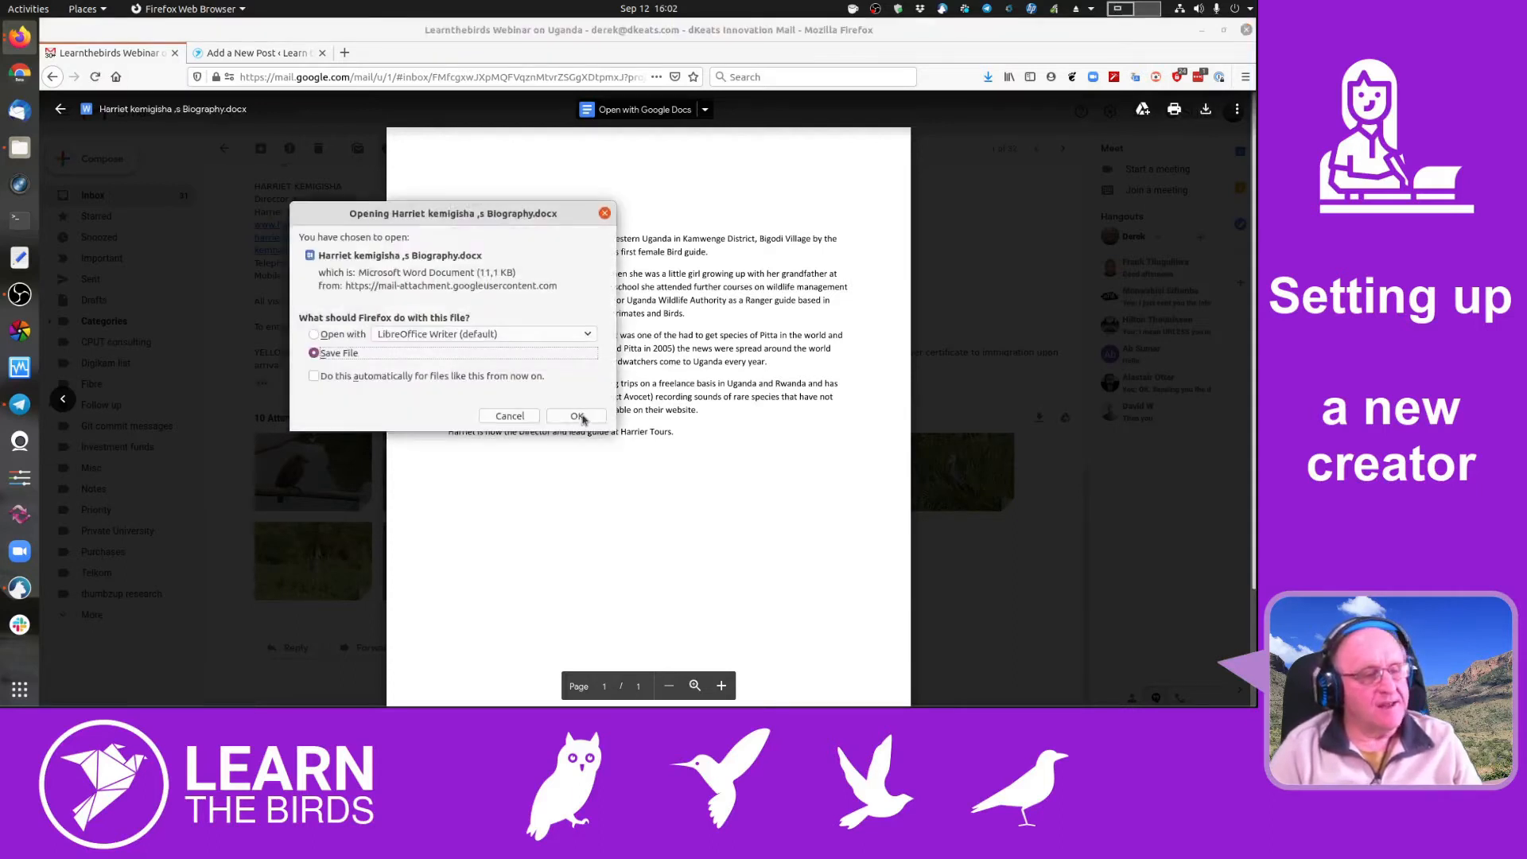
left_click(578, 416)
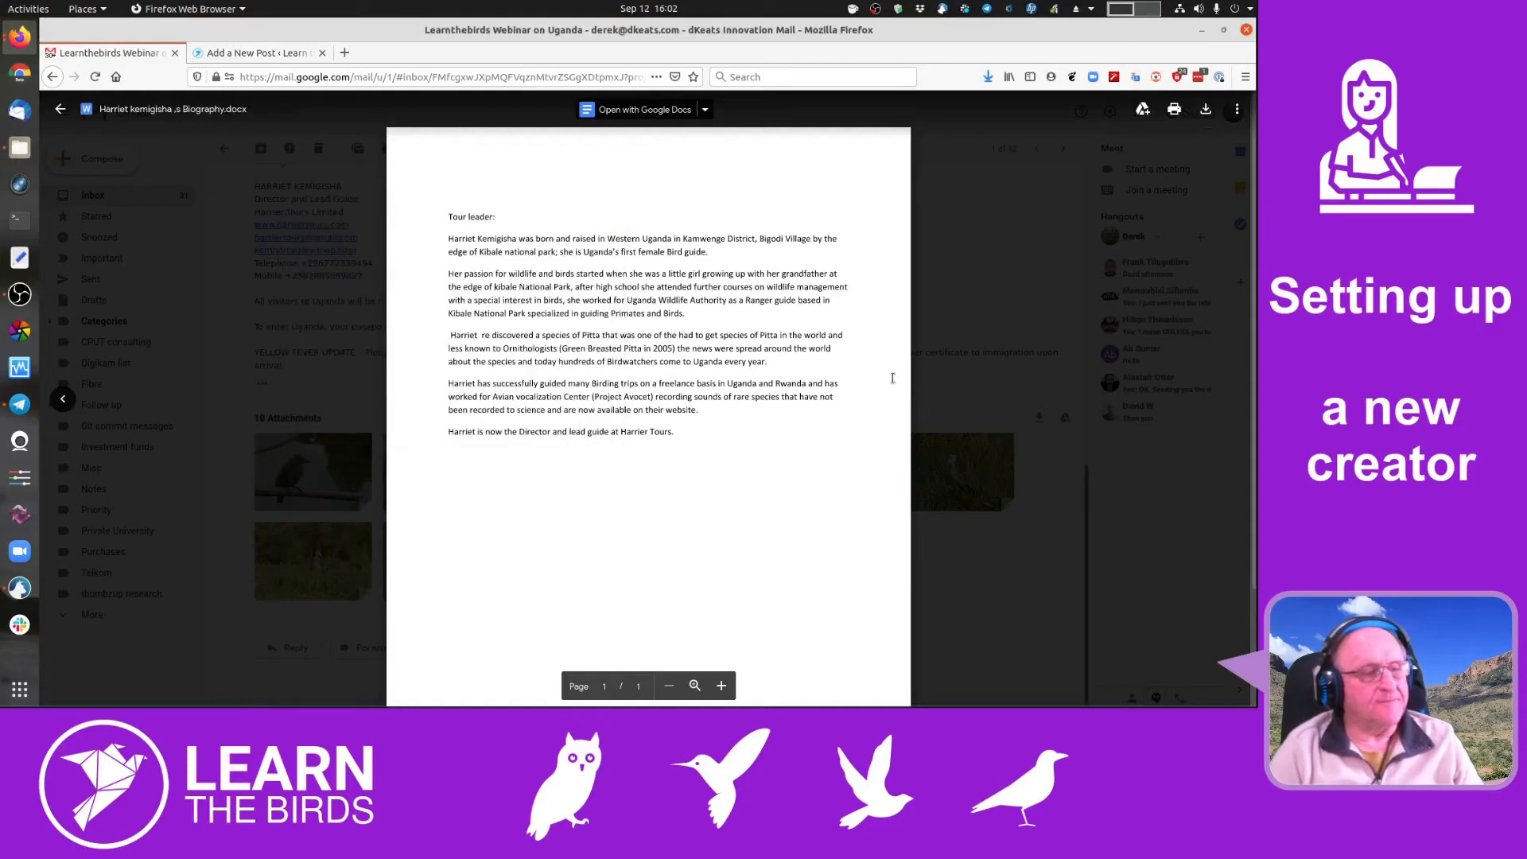
- Open the downloaded biography from the Downloads folder in LibreOffice Writer
left_click(83, 9)
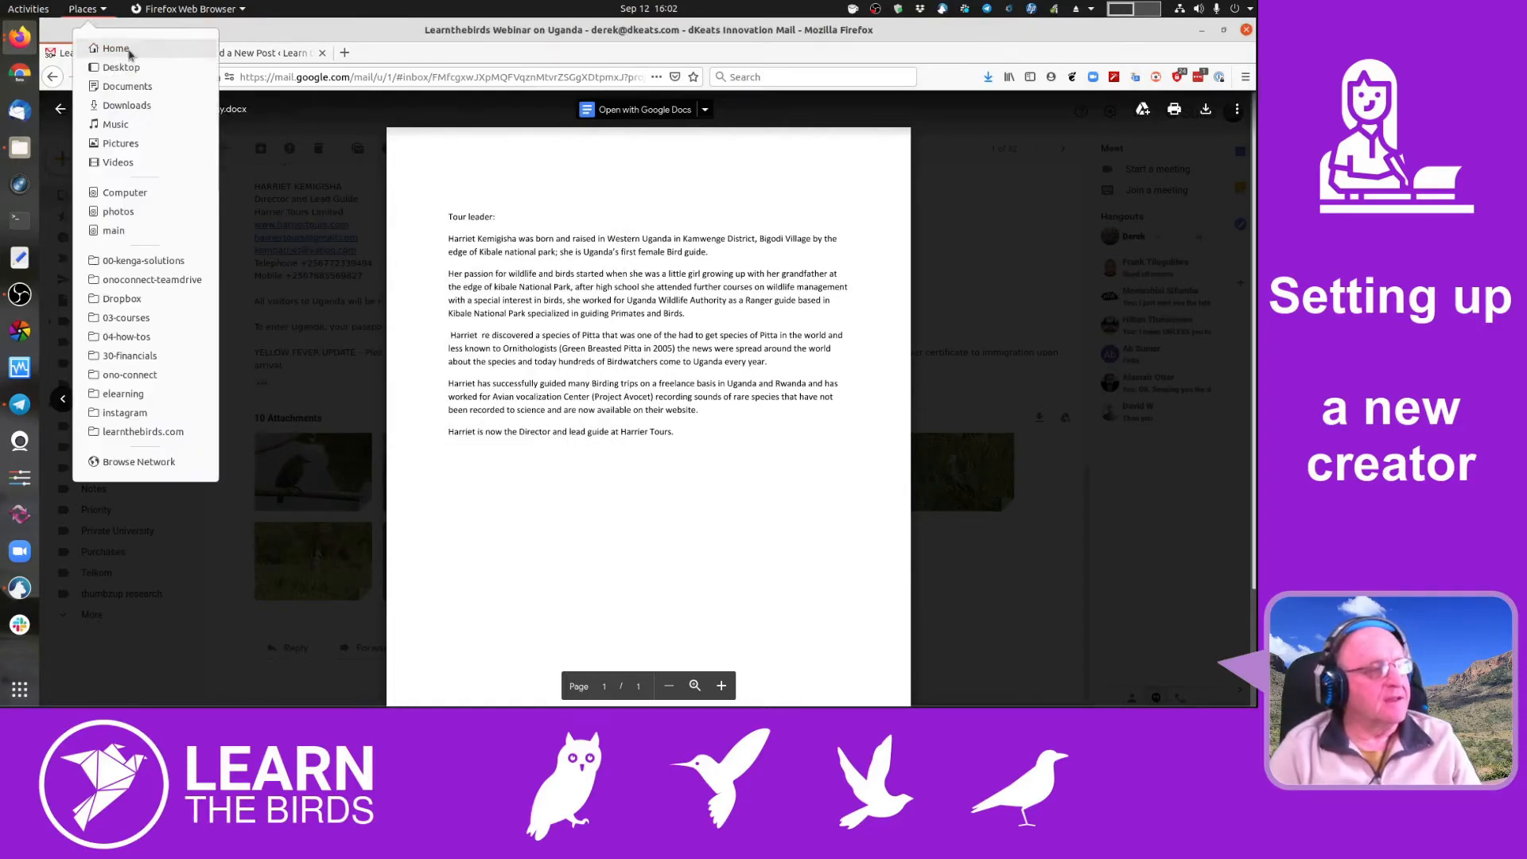
left_click(159, 105)
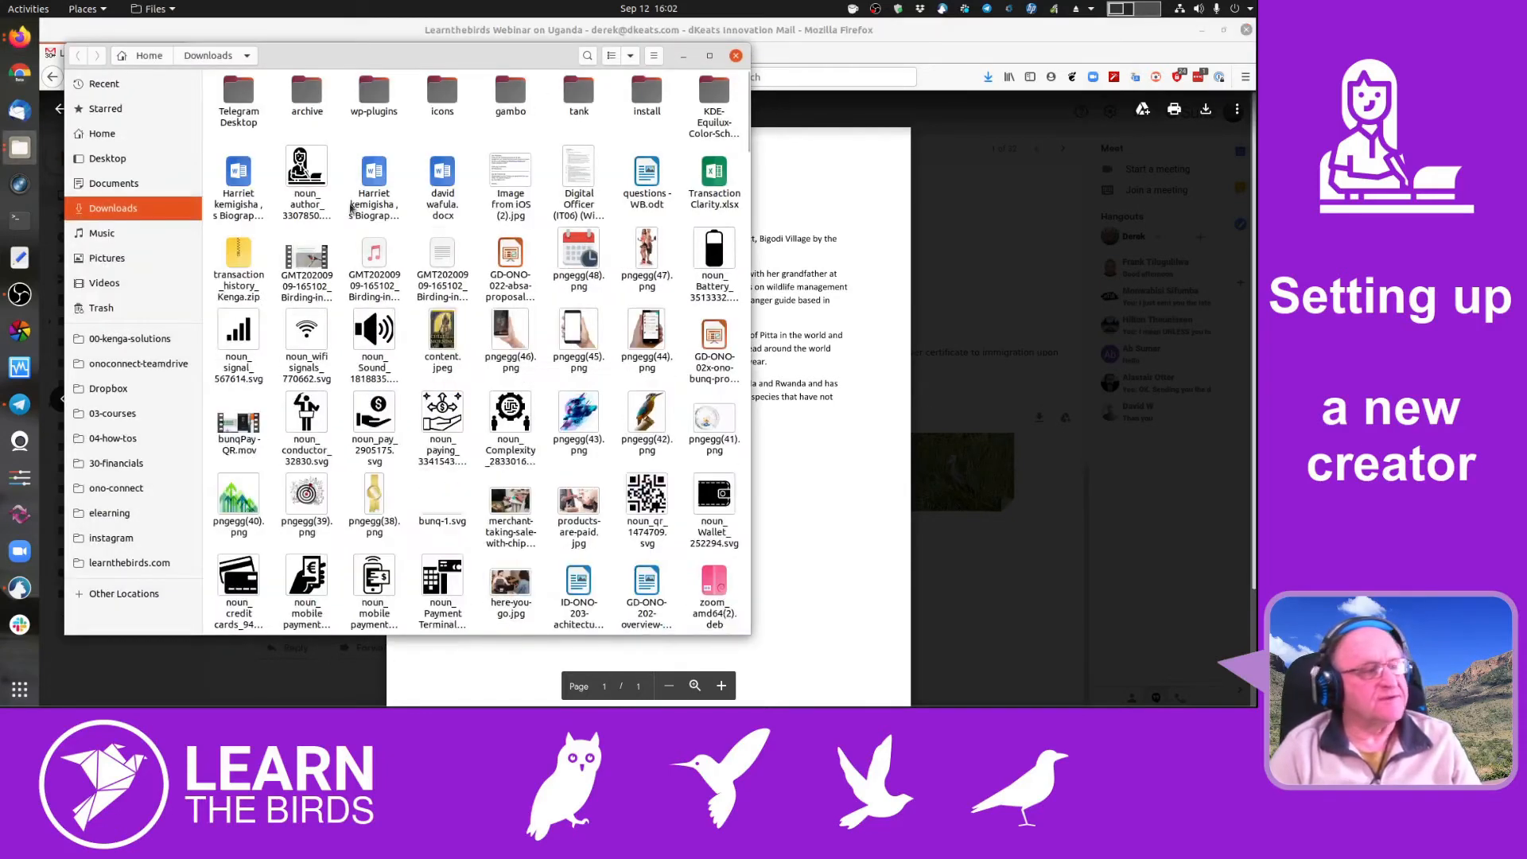
double_click(239, 181)
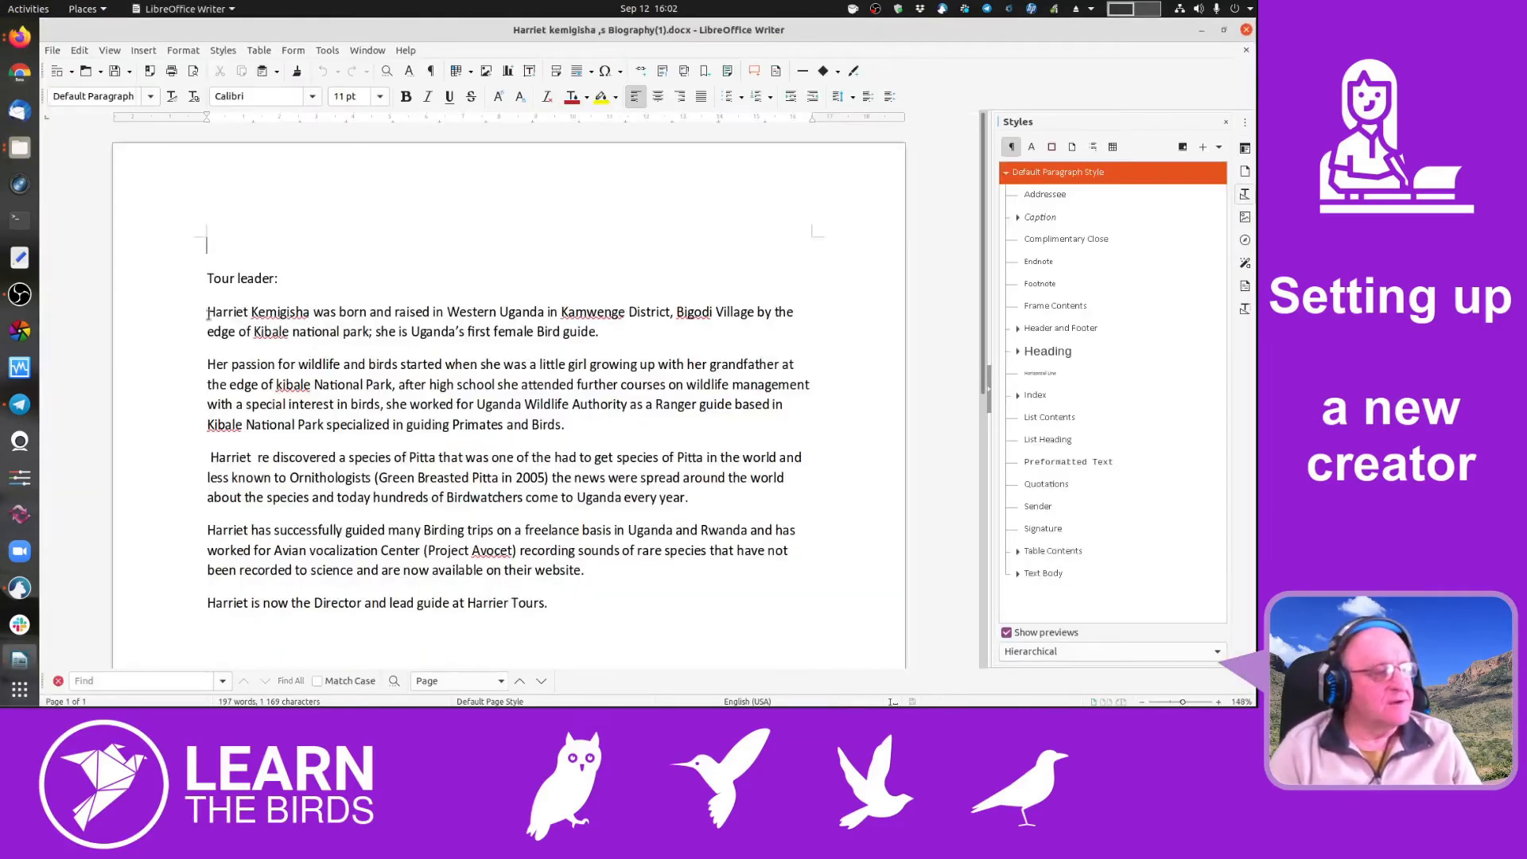
- Copy the five biography paragraphs in Writer and return to Firefox
left_click_drag(207, 311, 606, 599)
key("ctrl+c")
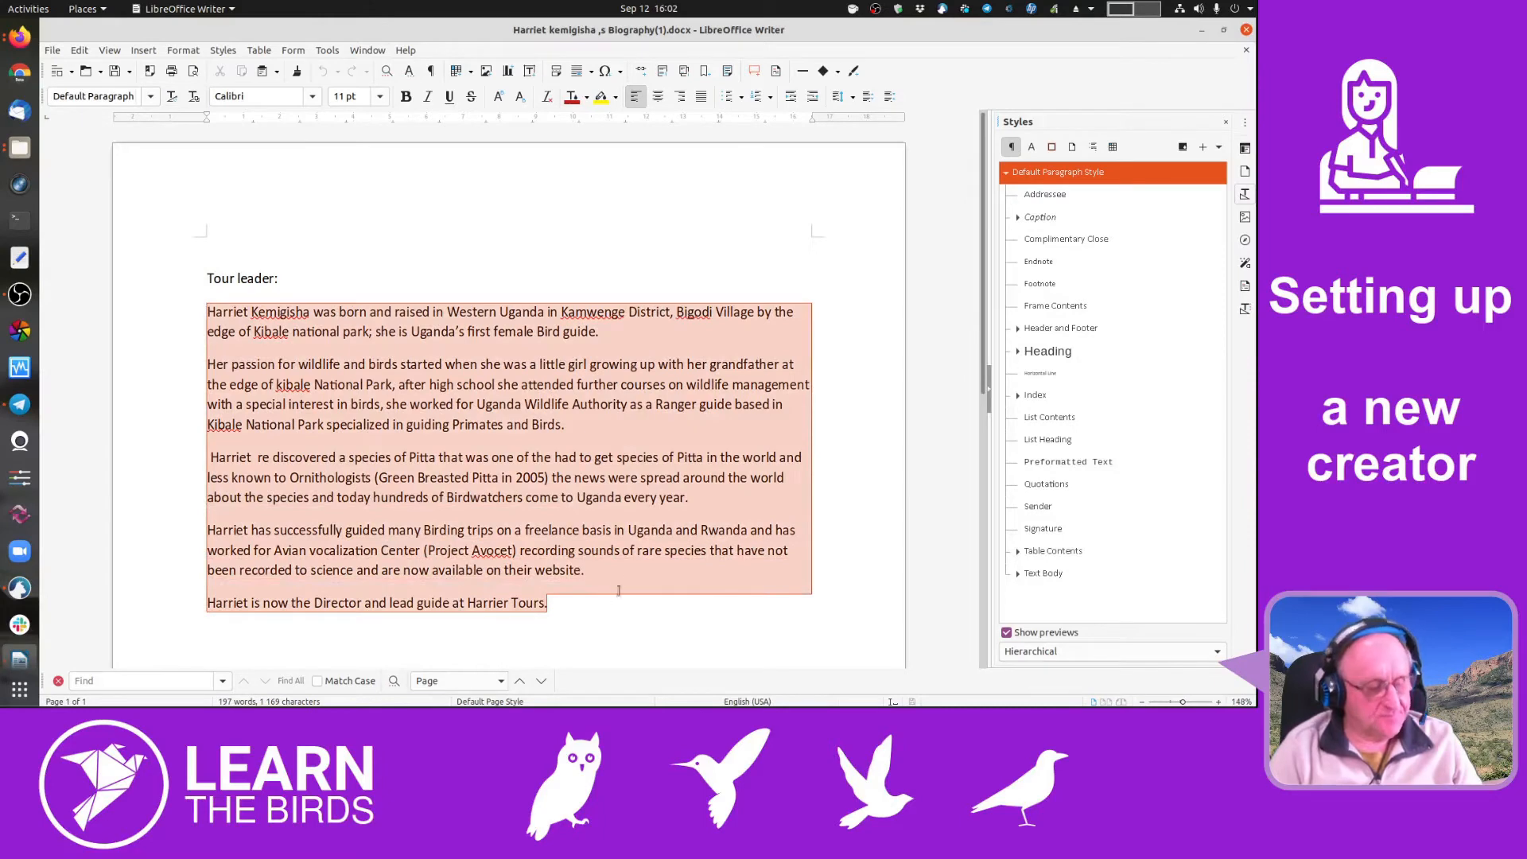
left_click(1224, 31)
left_click(865, 249)
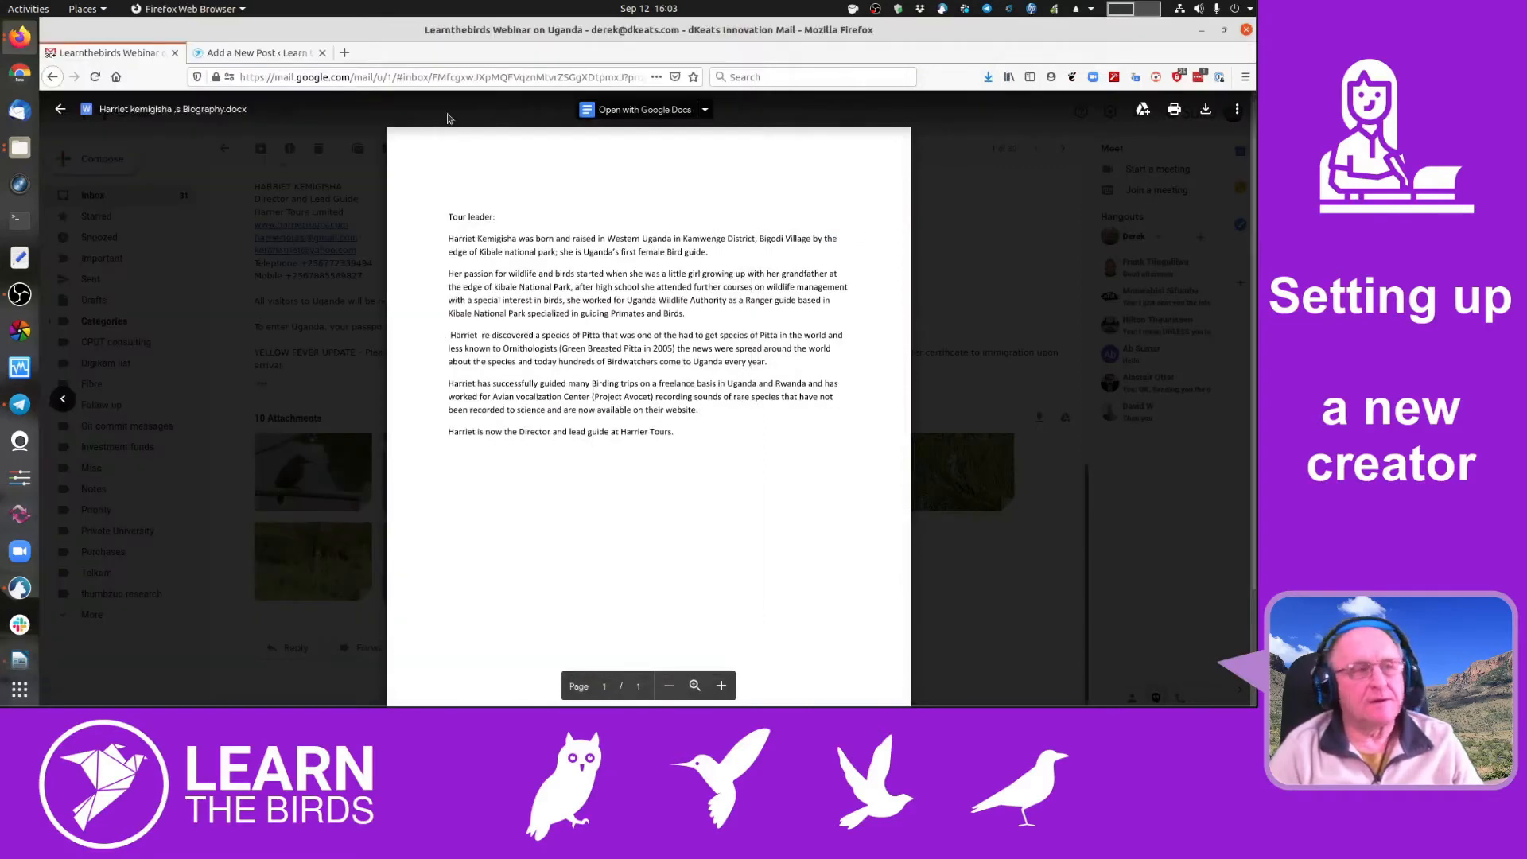
- Paste the biography into the organizer description and break it into separate paragraphs
left_click(263, 53)
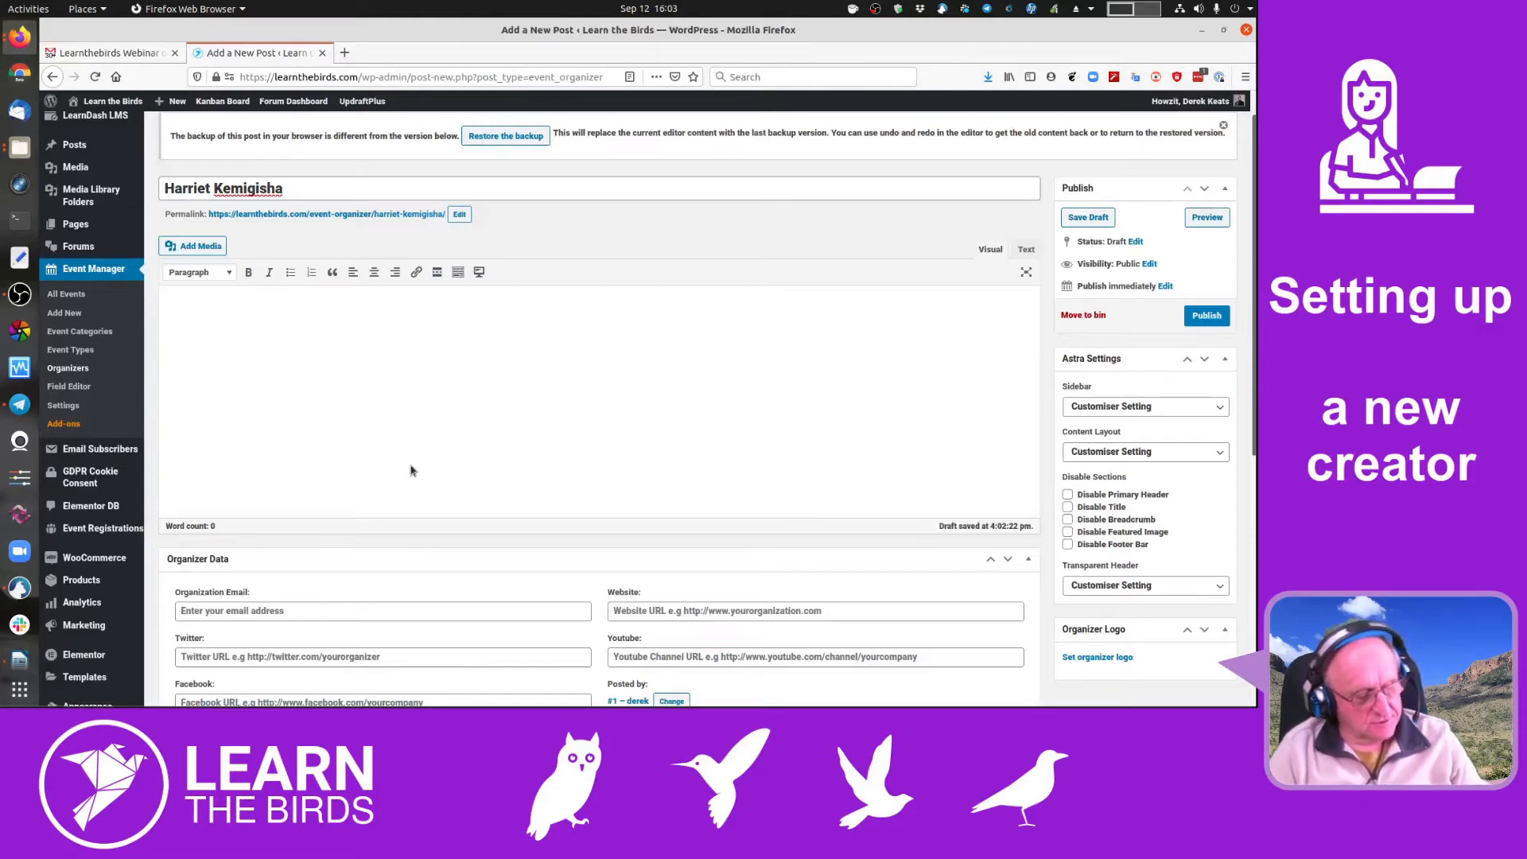
key("ctrl+v")
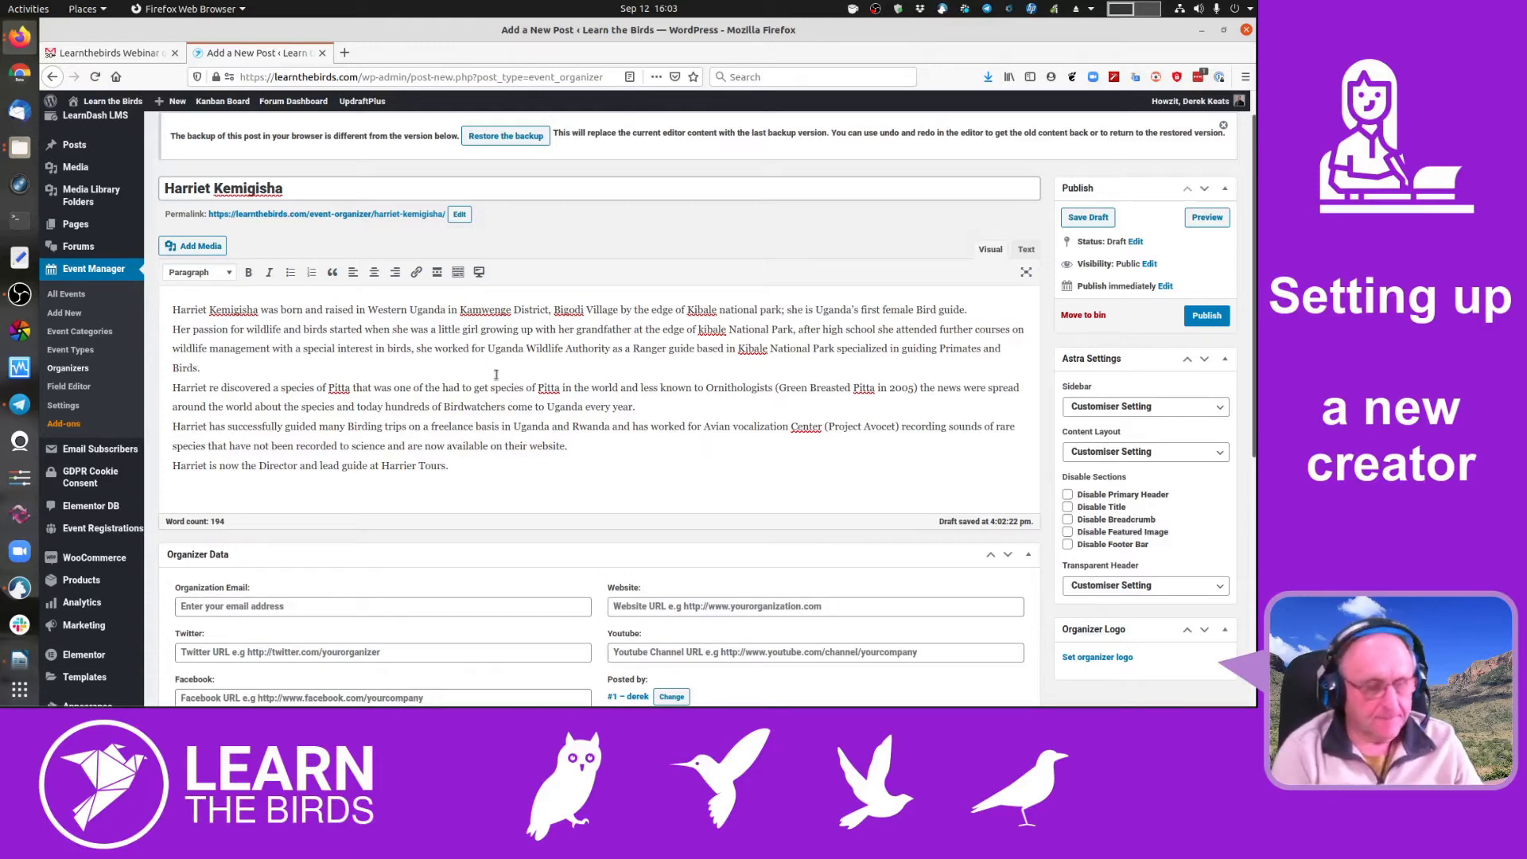
key("Delete")
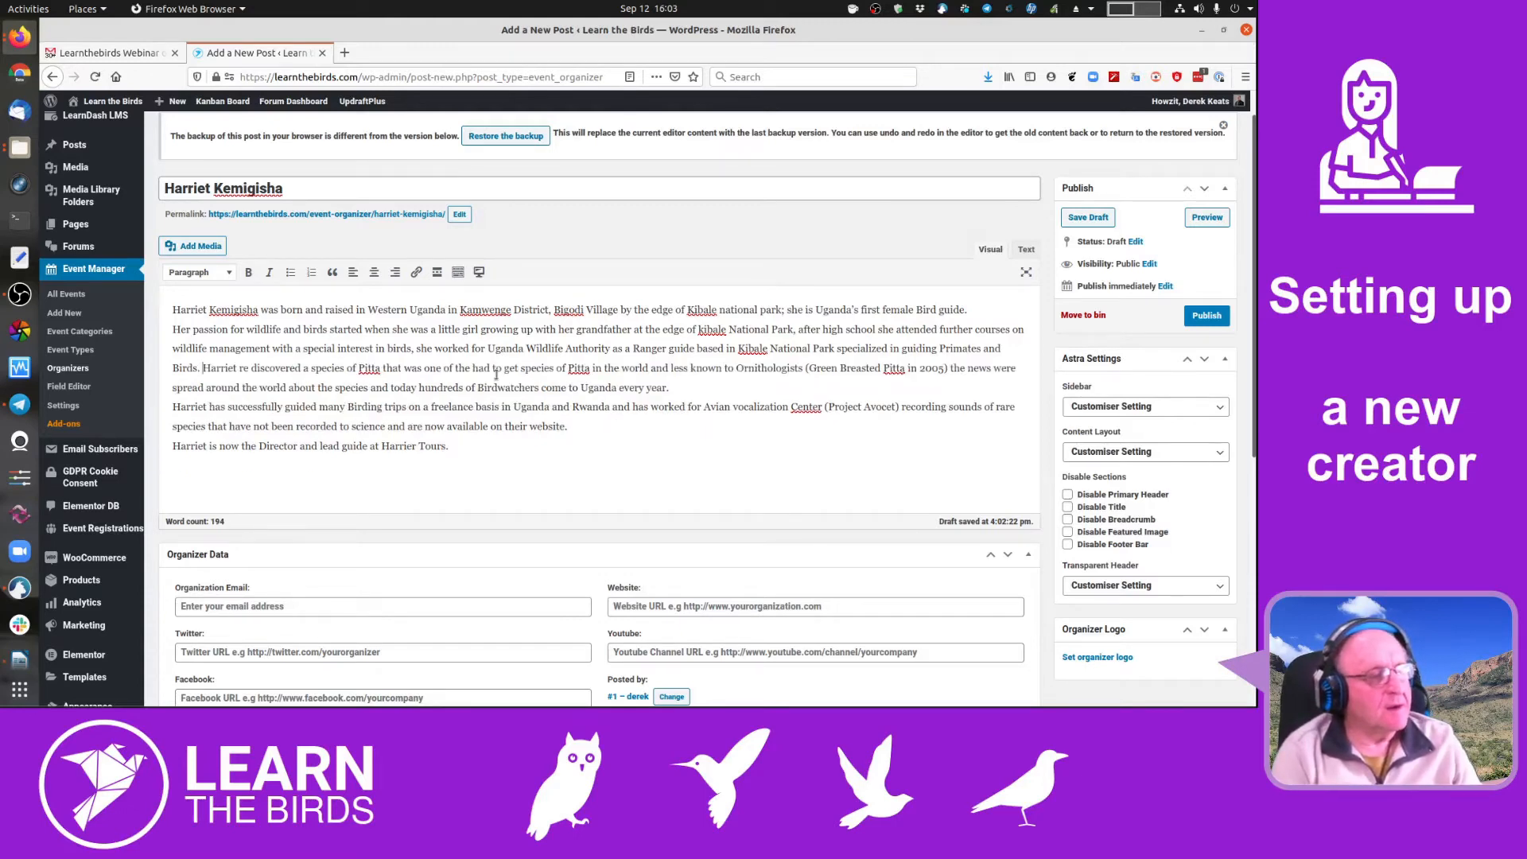
key("Return")
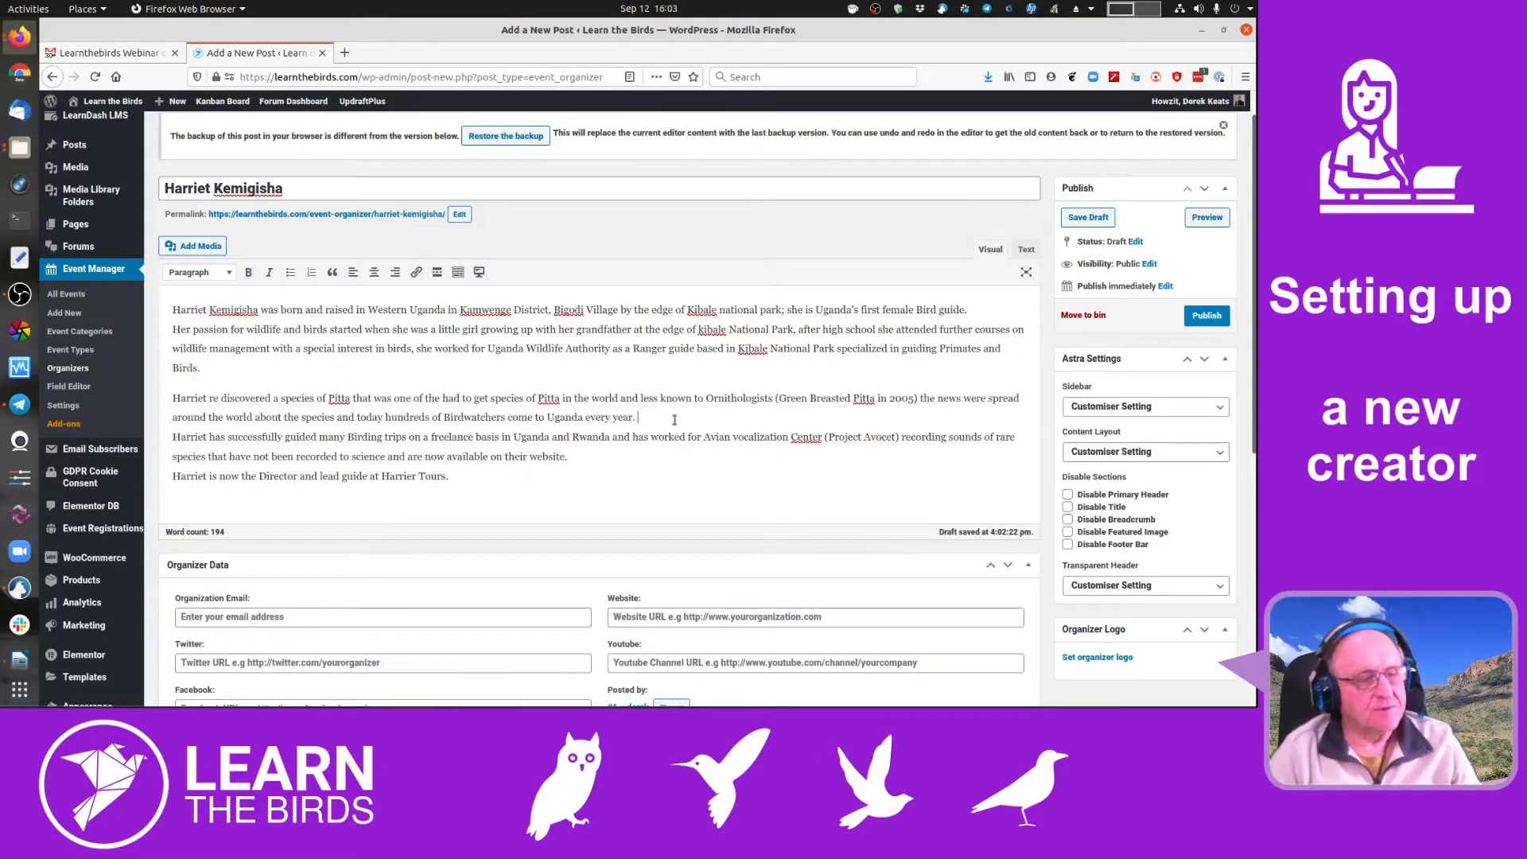
key("Delete")
key("Return")
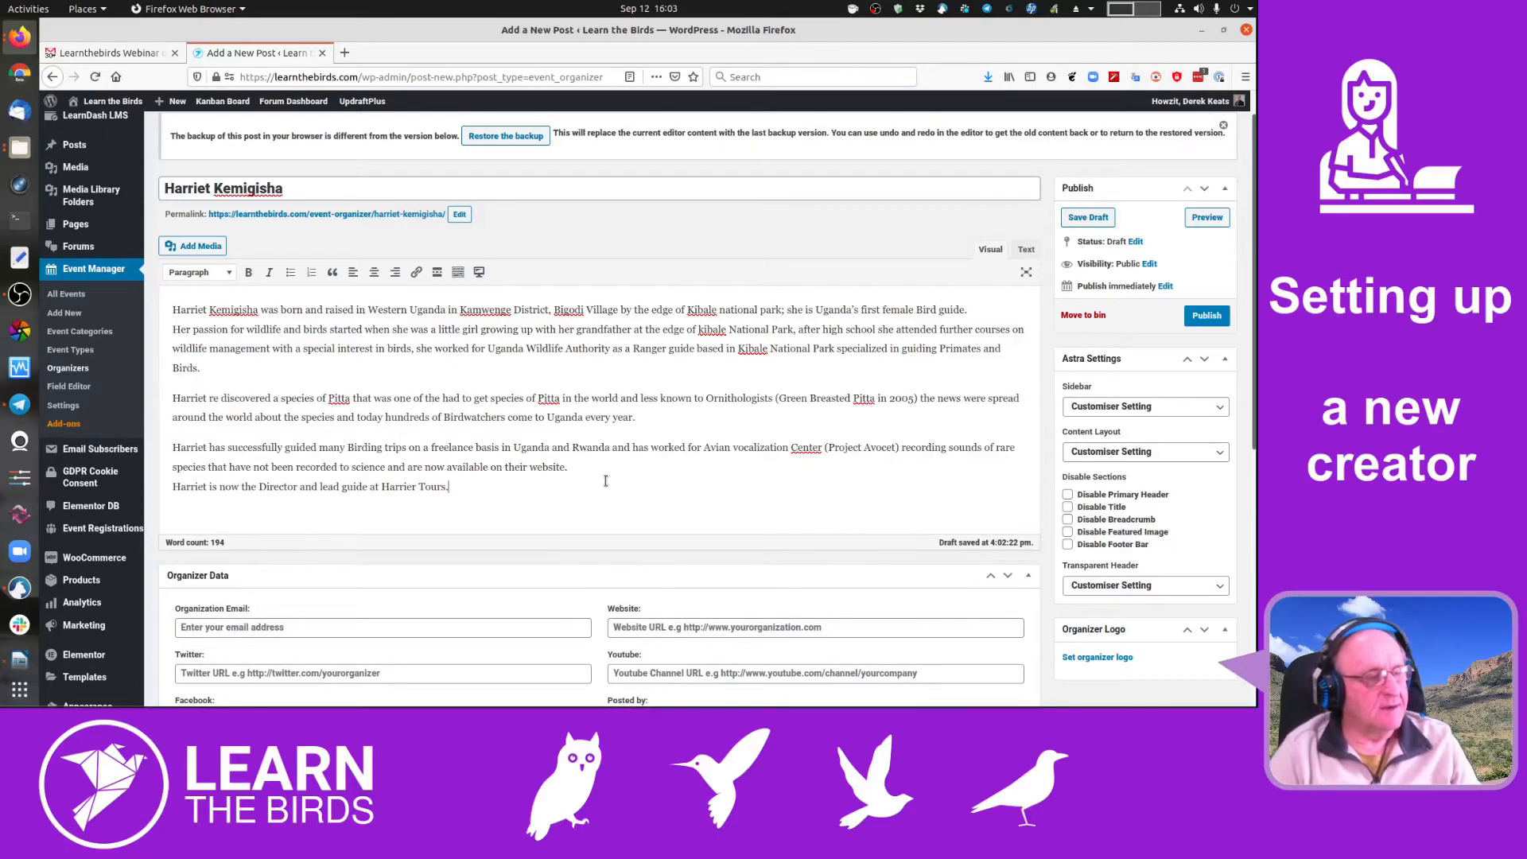
key("Delete")
key("Return")
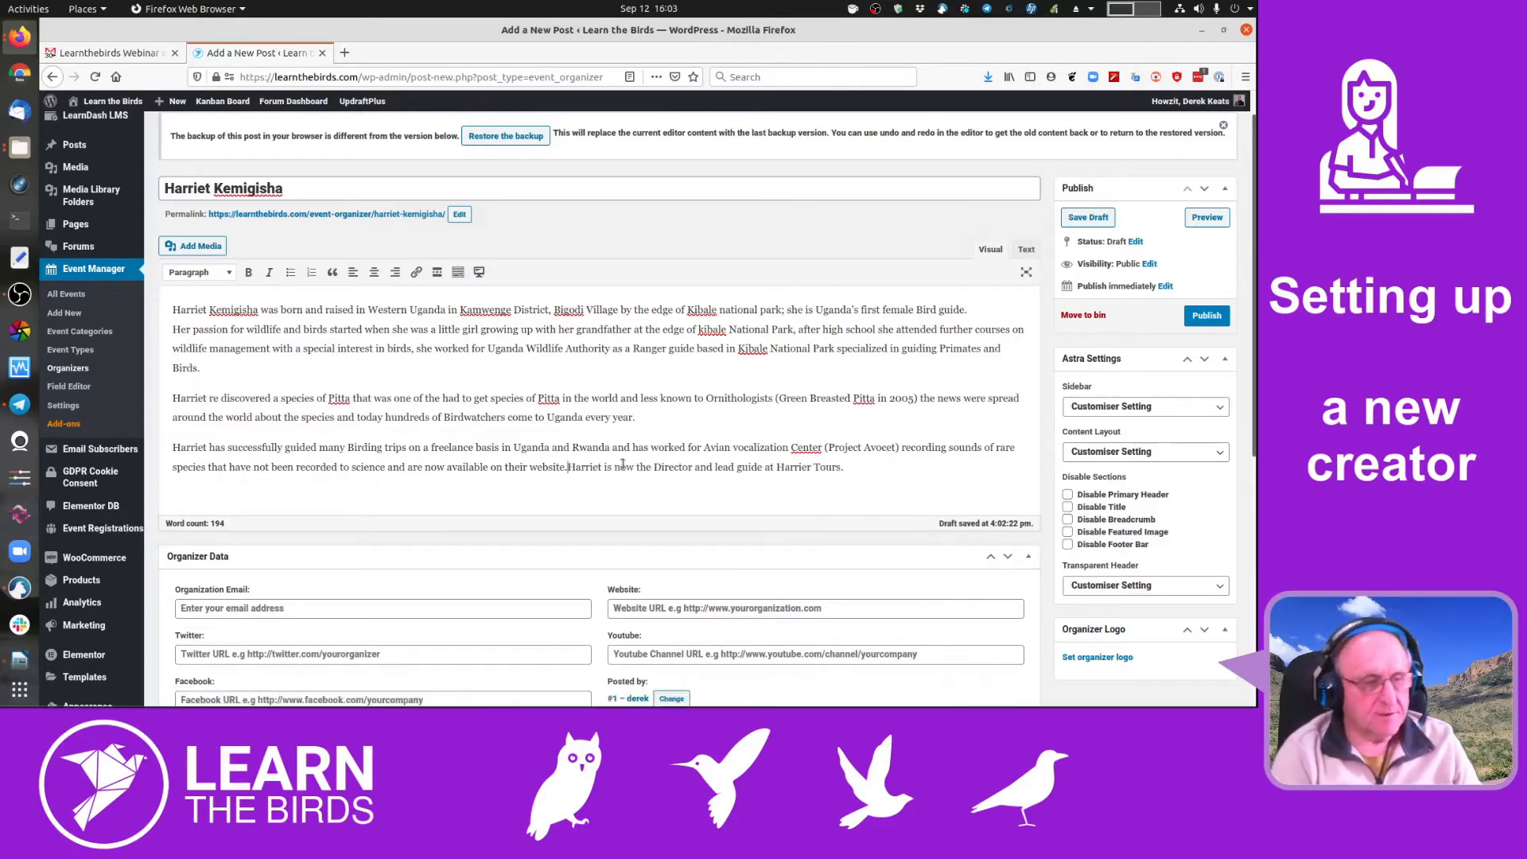
scroll(772, 427, "down", 5)
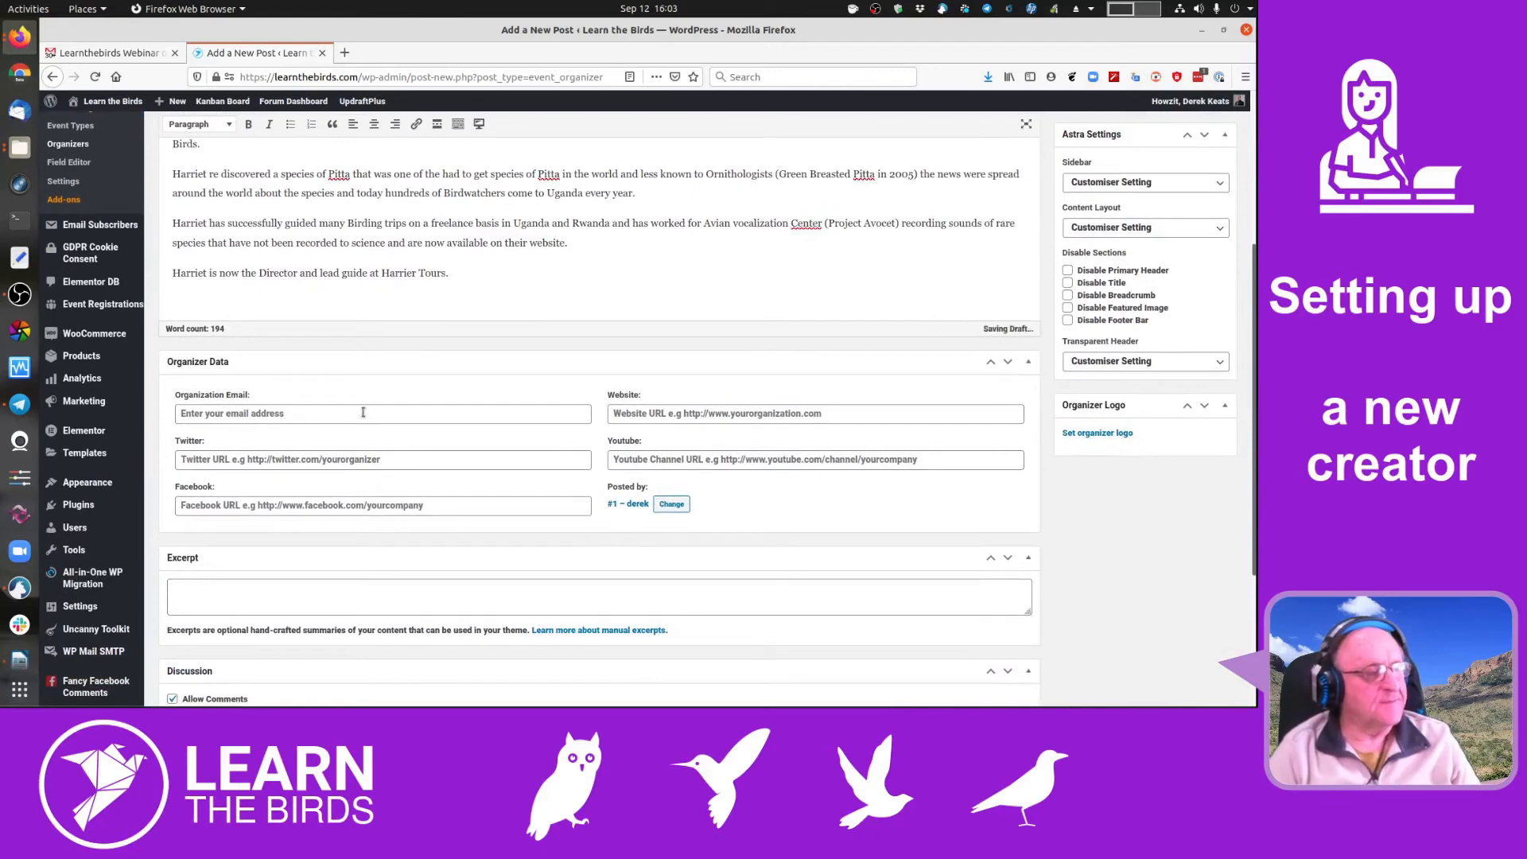
- Place the cursor in Organization Email, then bring the 'Learnthebirds Webinar' Gmail tab forward
left_click(362, 412)
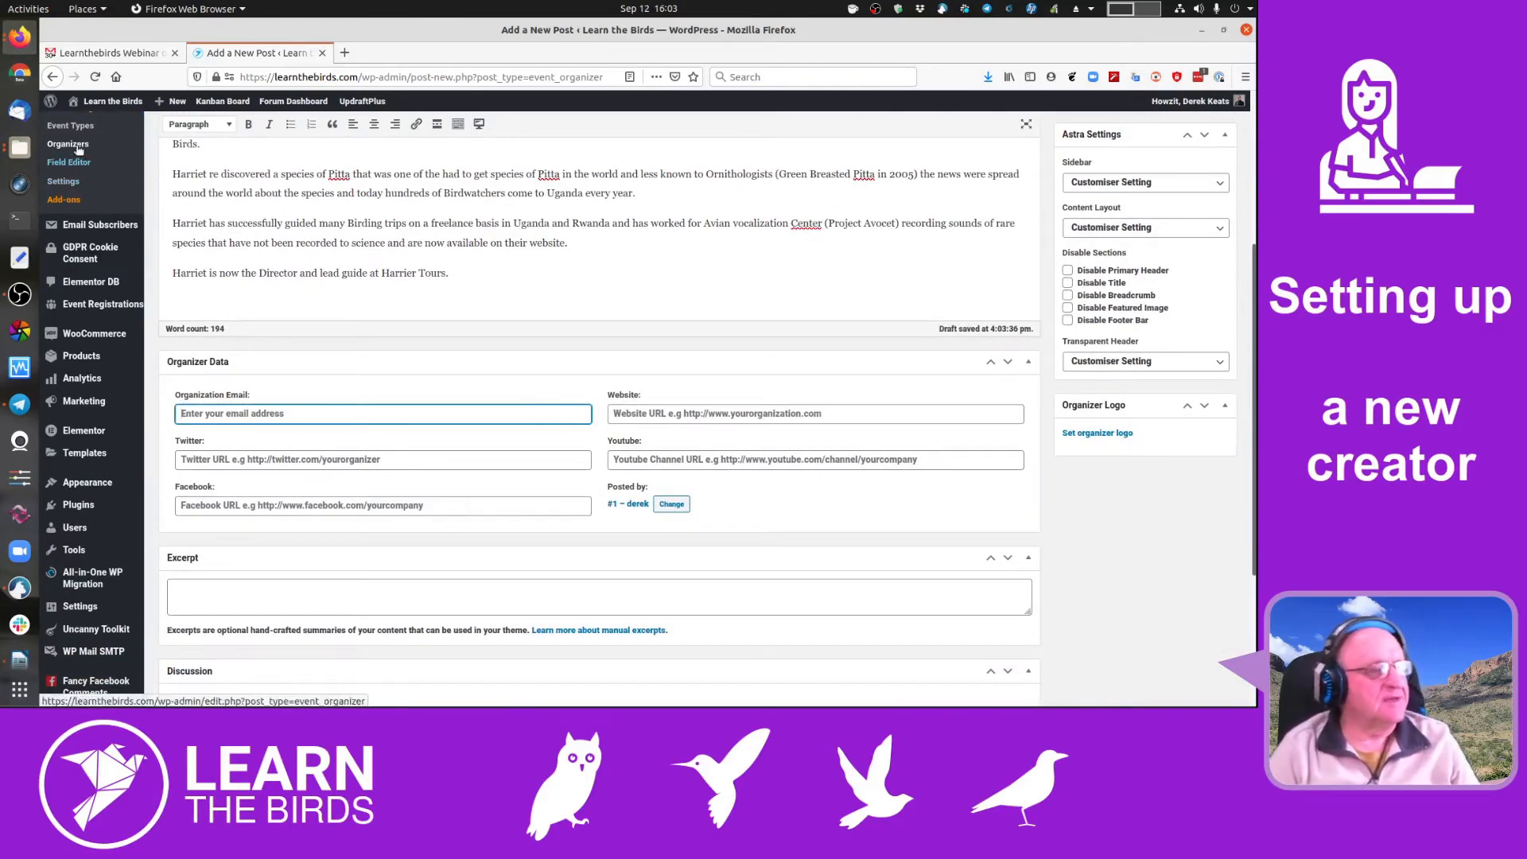
mouse_move(112, 106)
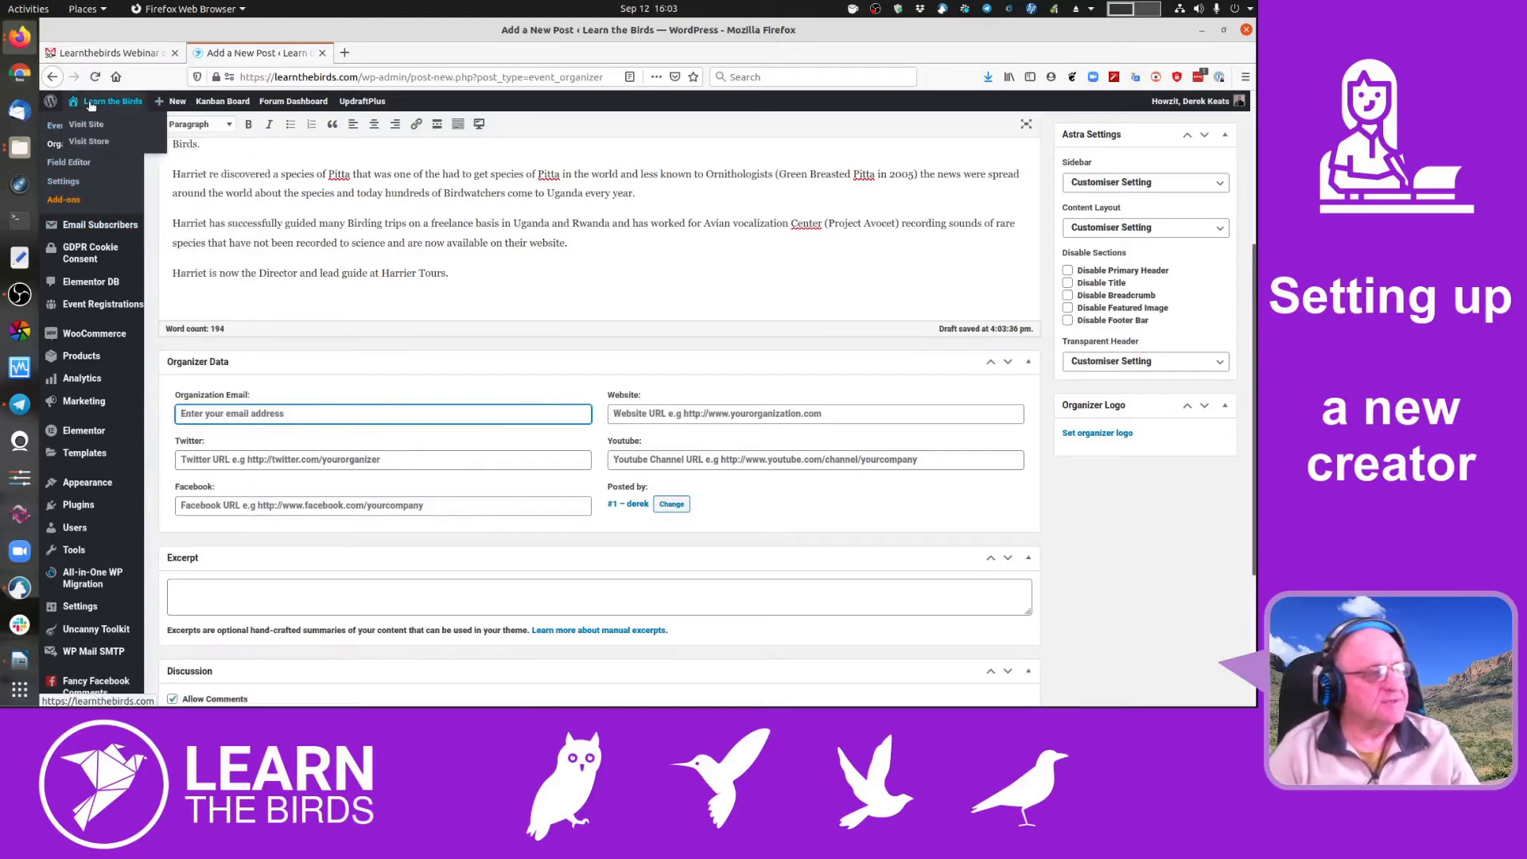
left_click(109, 53)
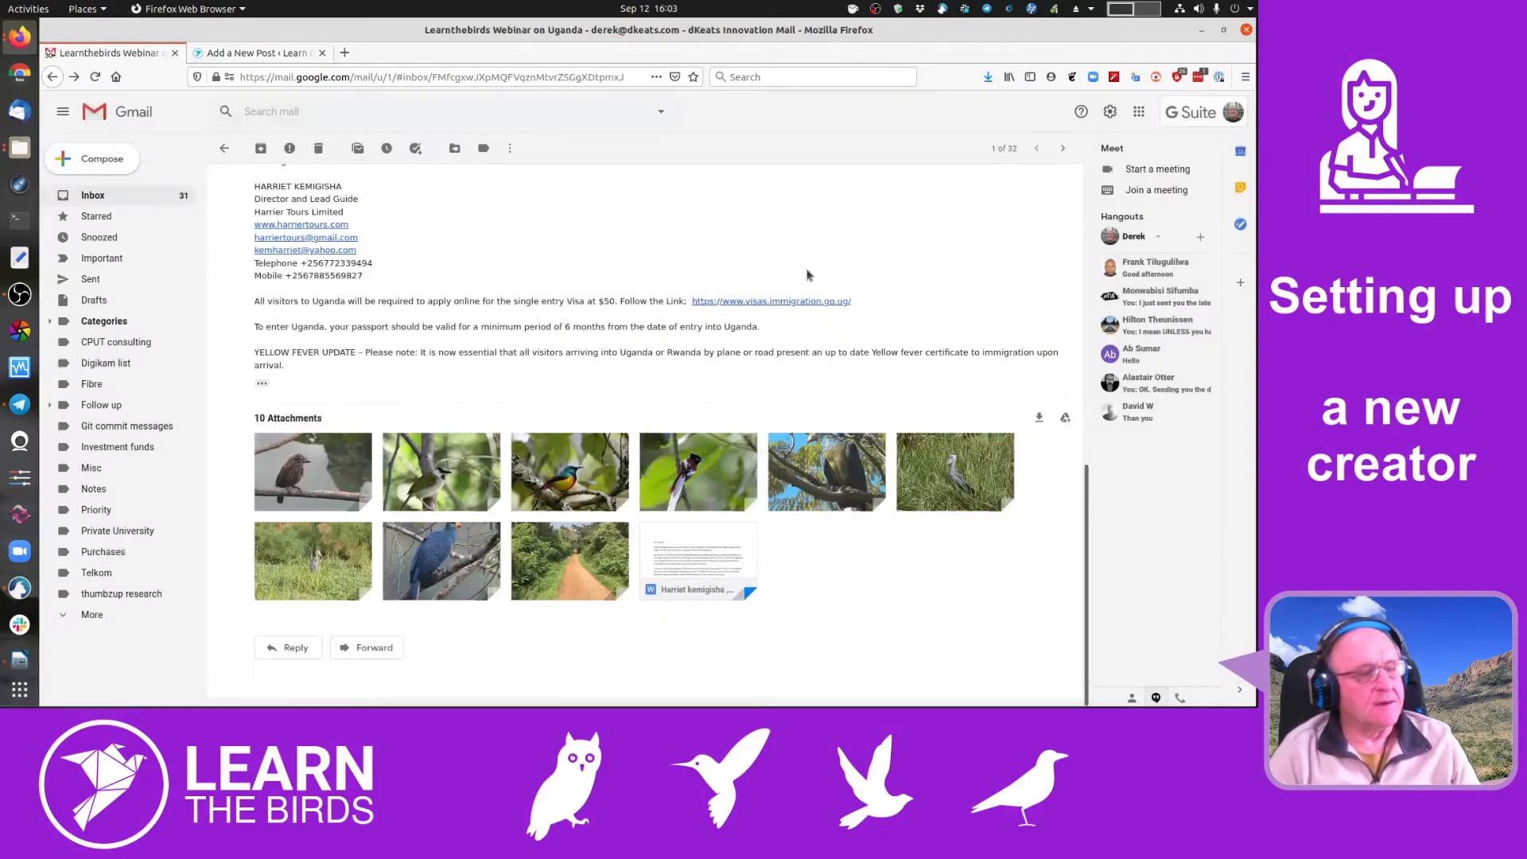
- Close the attachment preview and copy the organizer's e-mail address from the signature
left_click(60, 109)
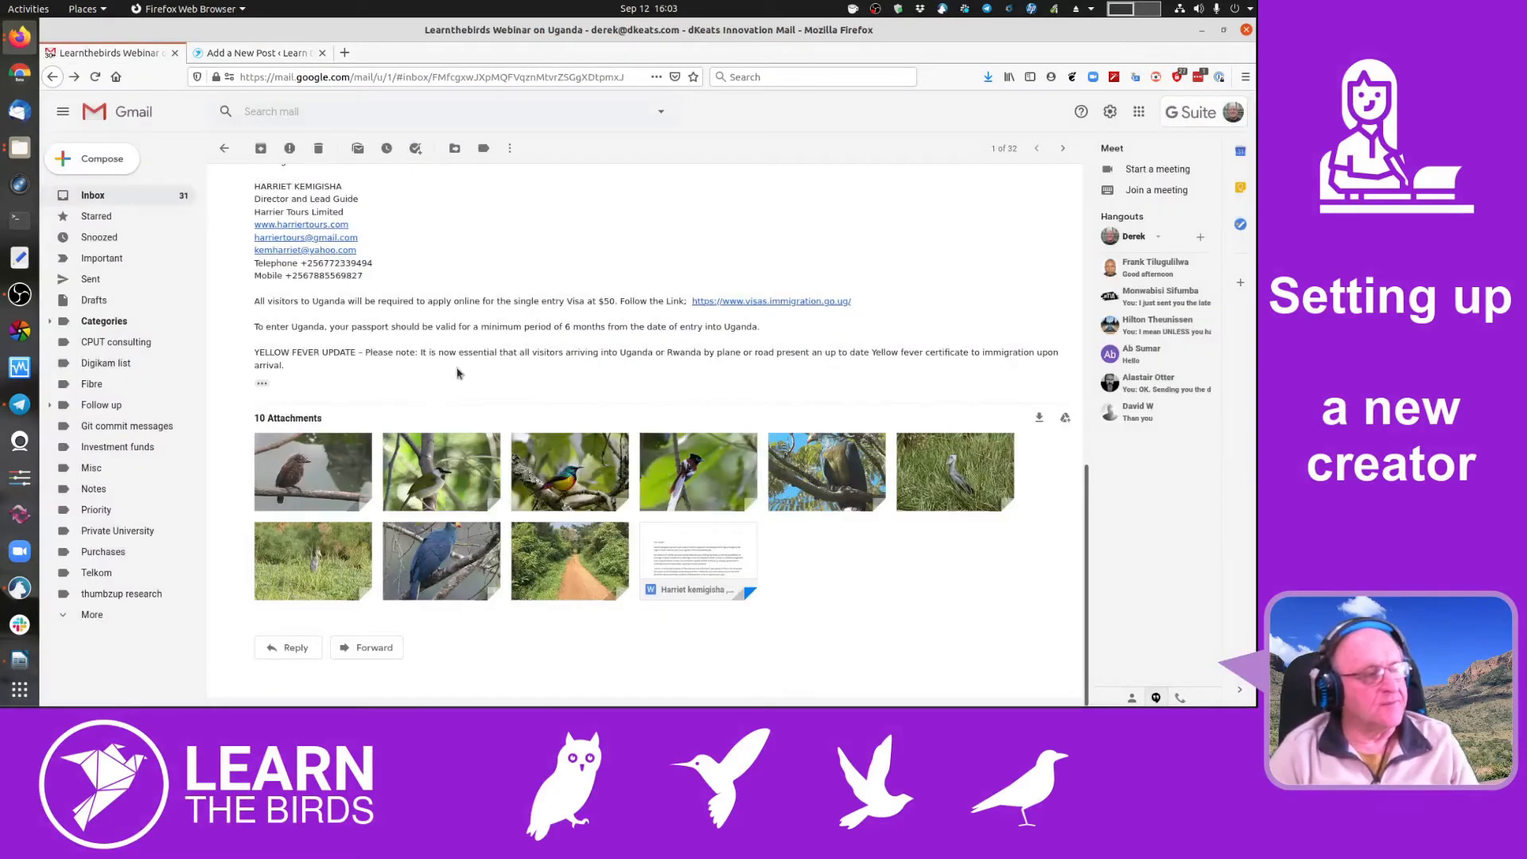
scroll(457, 373, "up", 3)
left_click_drag(370, 451, 331, 434)
right_click(348, 468)
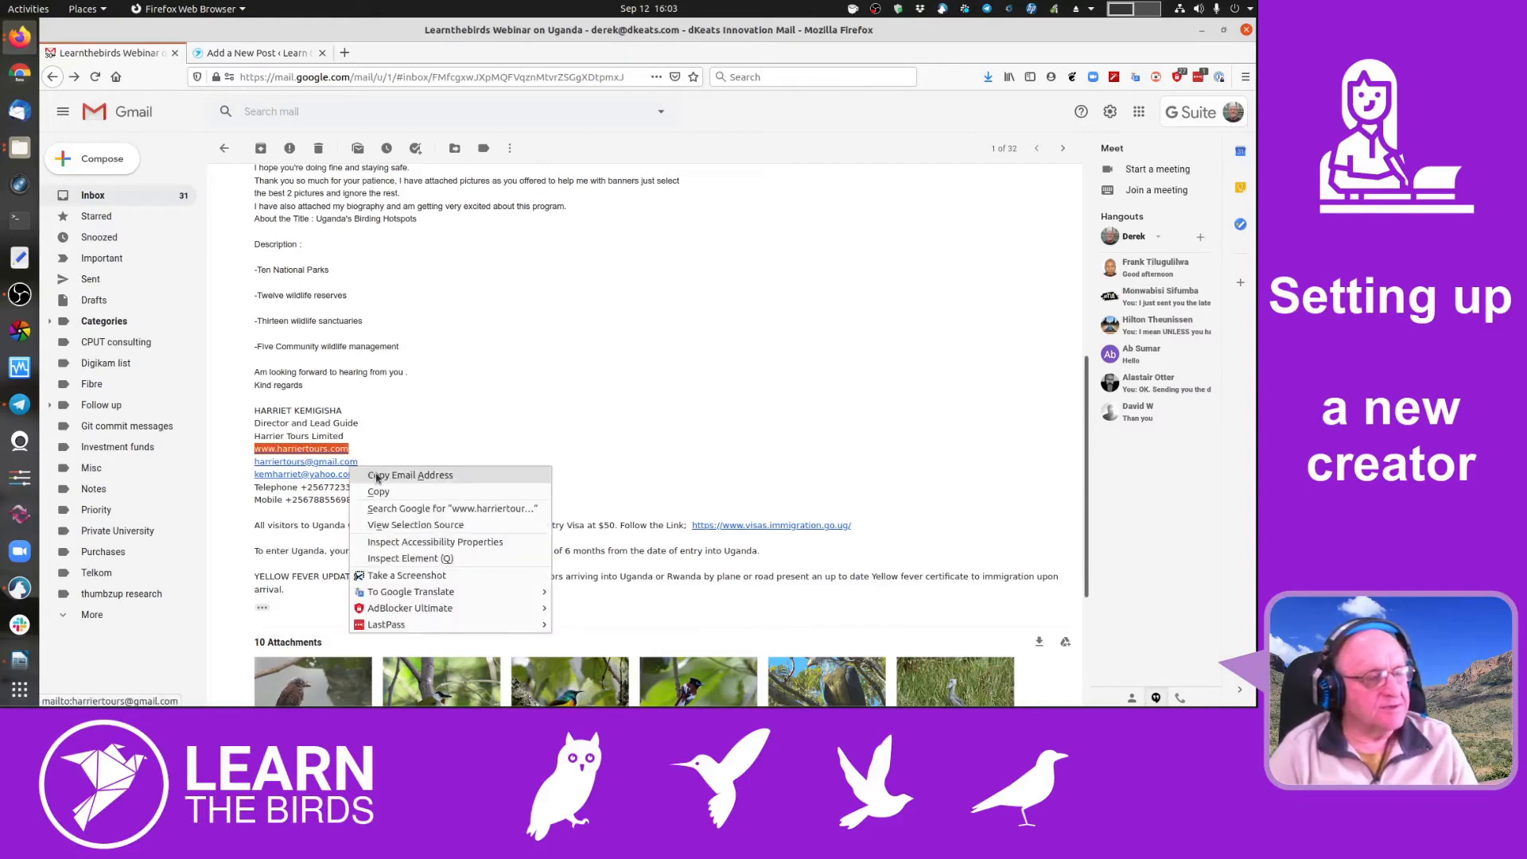
left_click(402, 475)
left_click(253, 52)
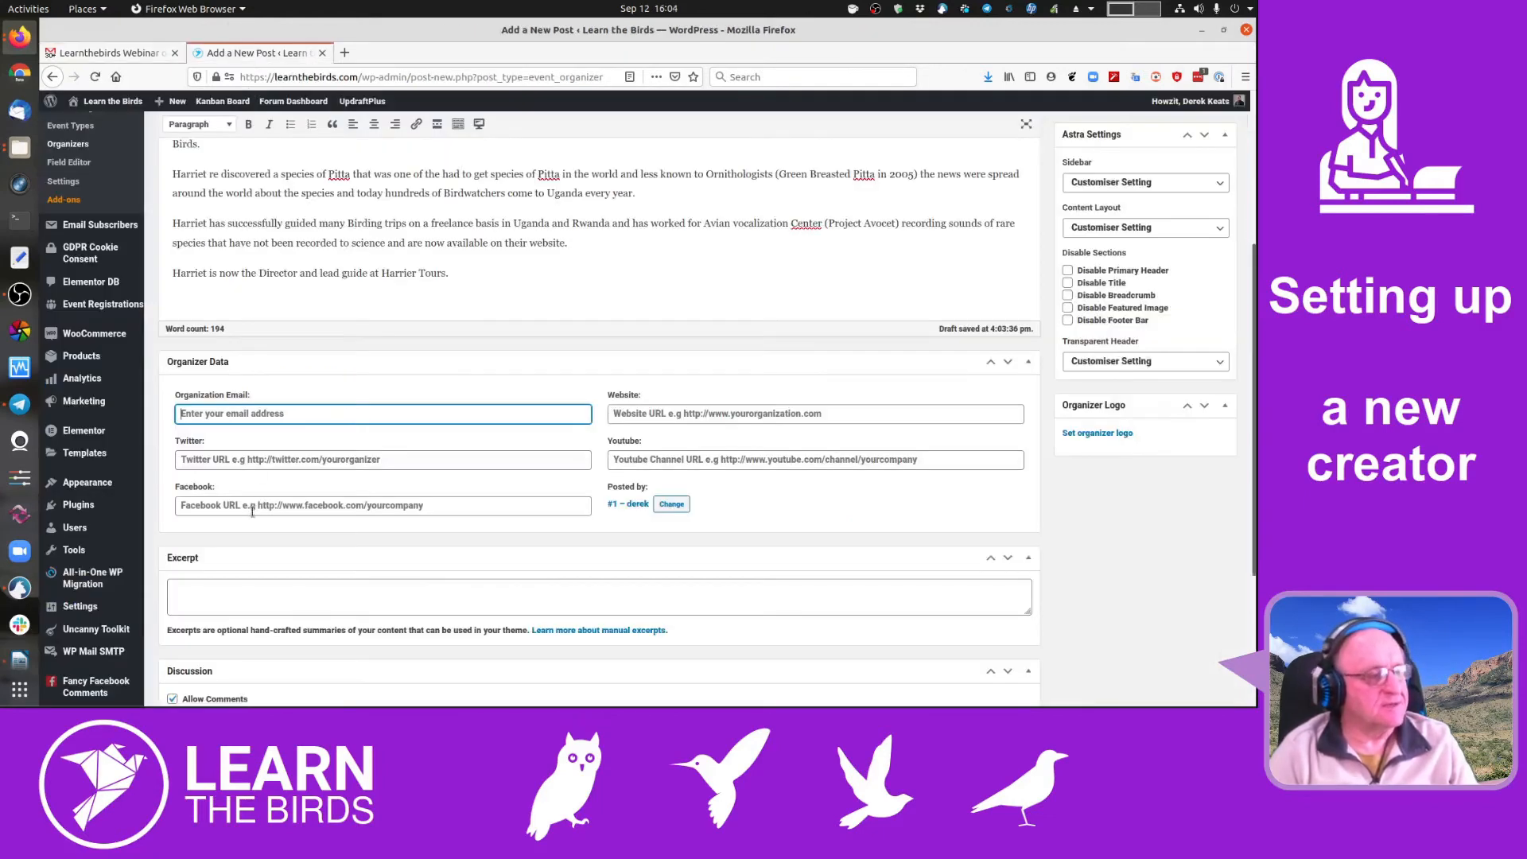
- Paste the copied e-mail address into the Organization Email field
key("ctrl+v")
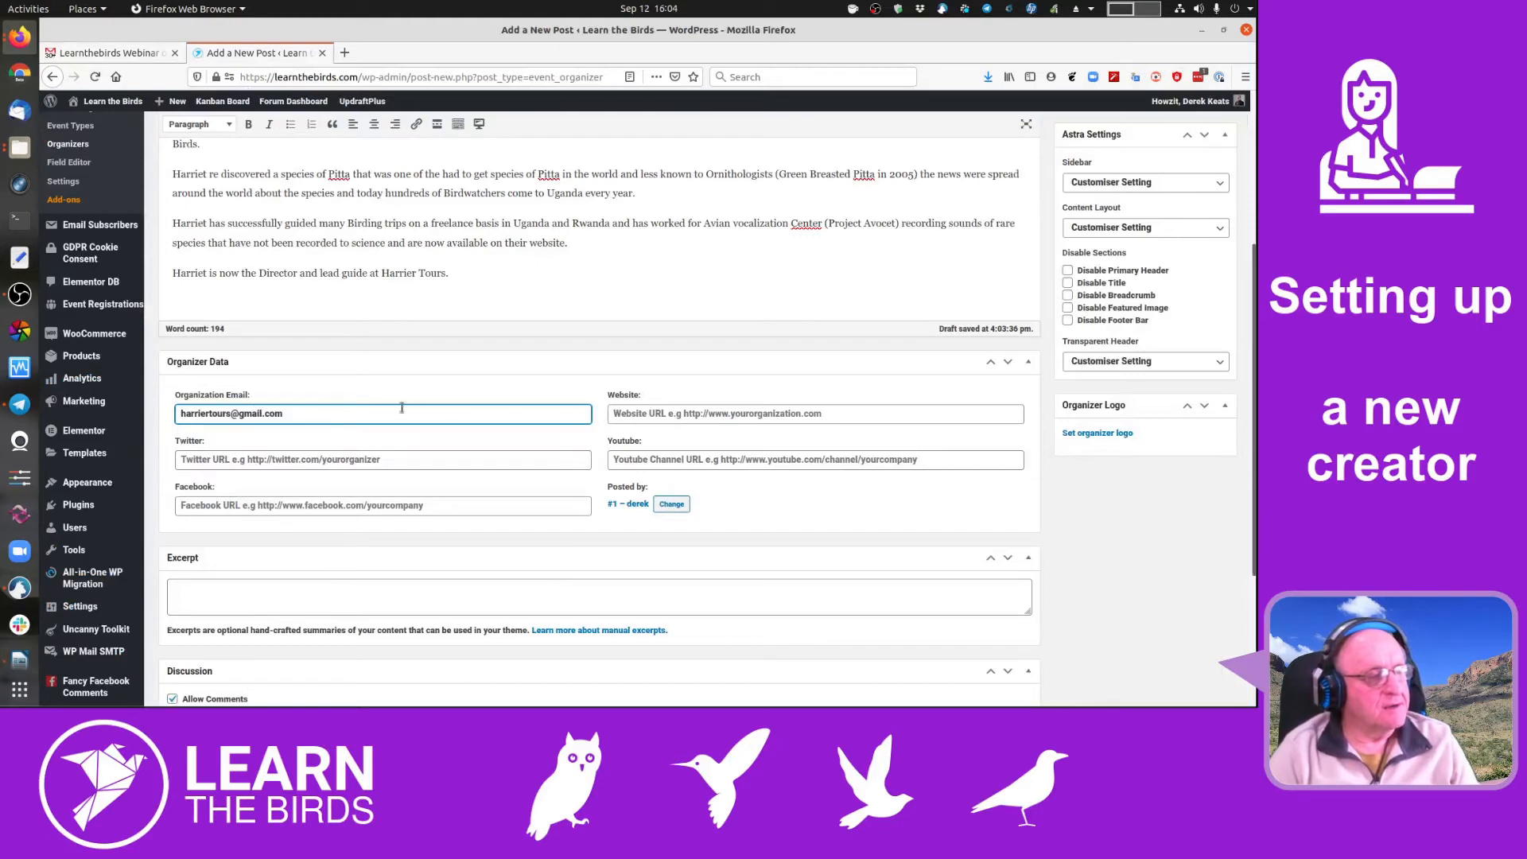
left_click(455, 389)
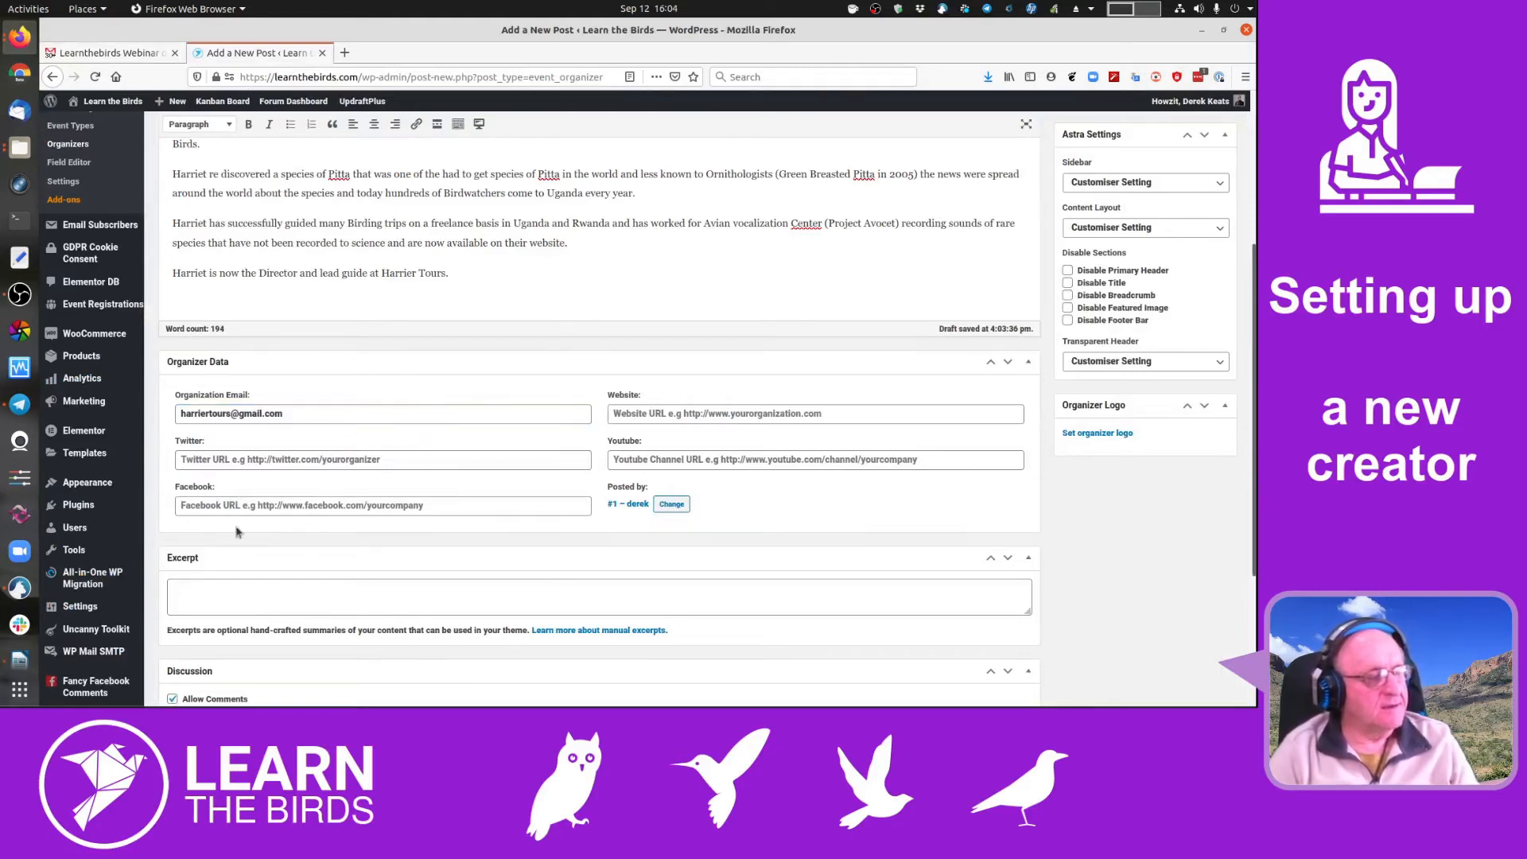
left_click(714, 413)
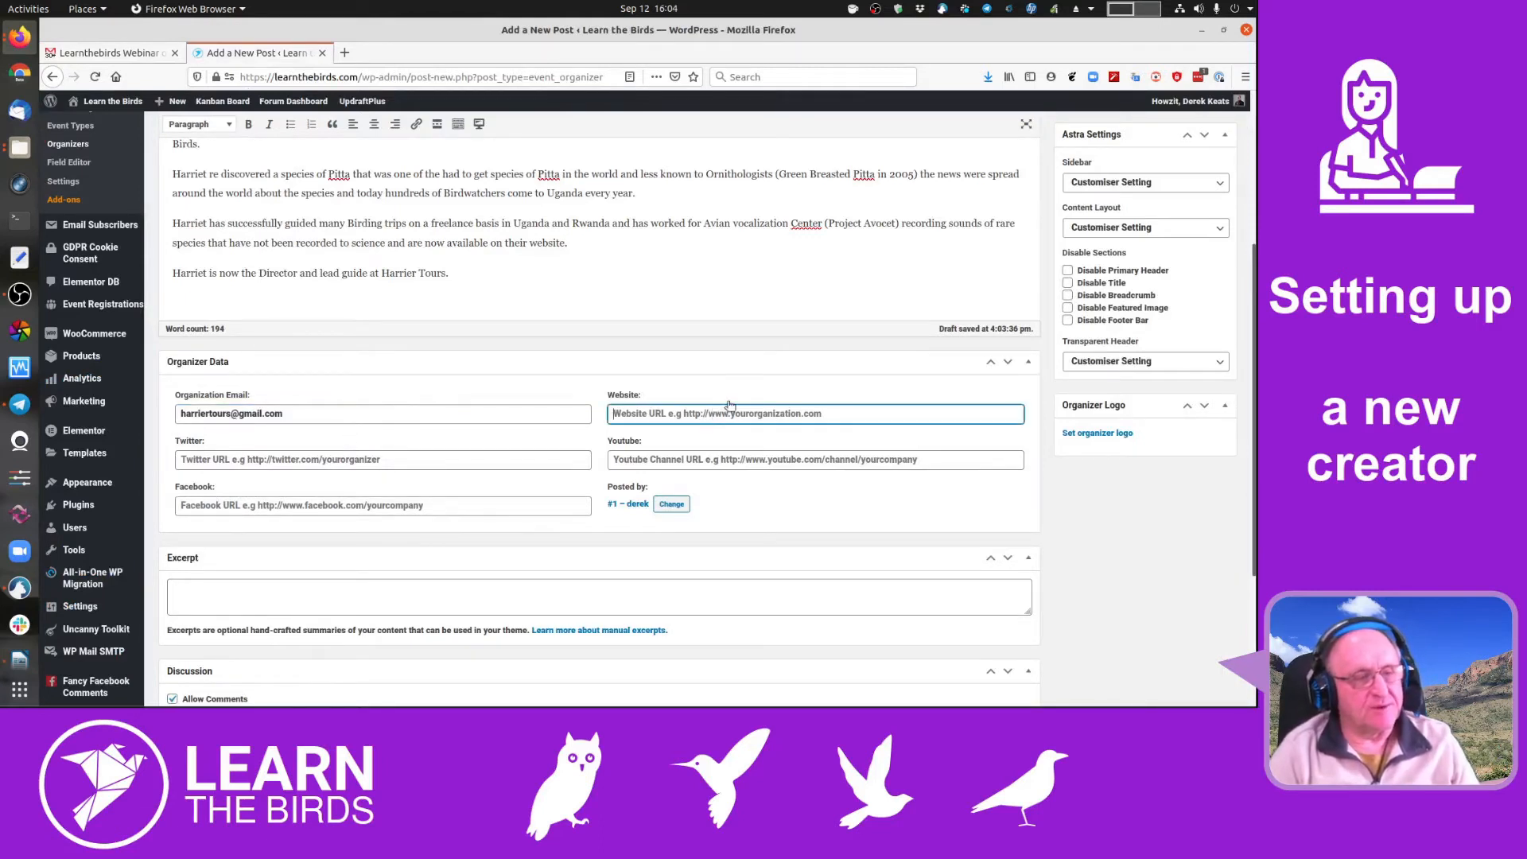
left_click(152, 56)
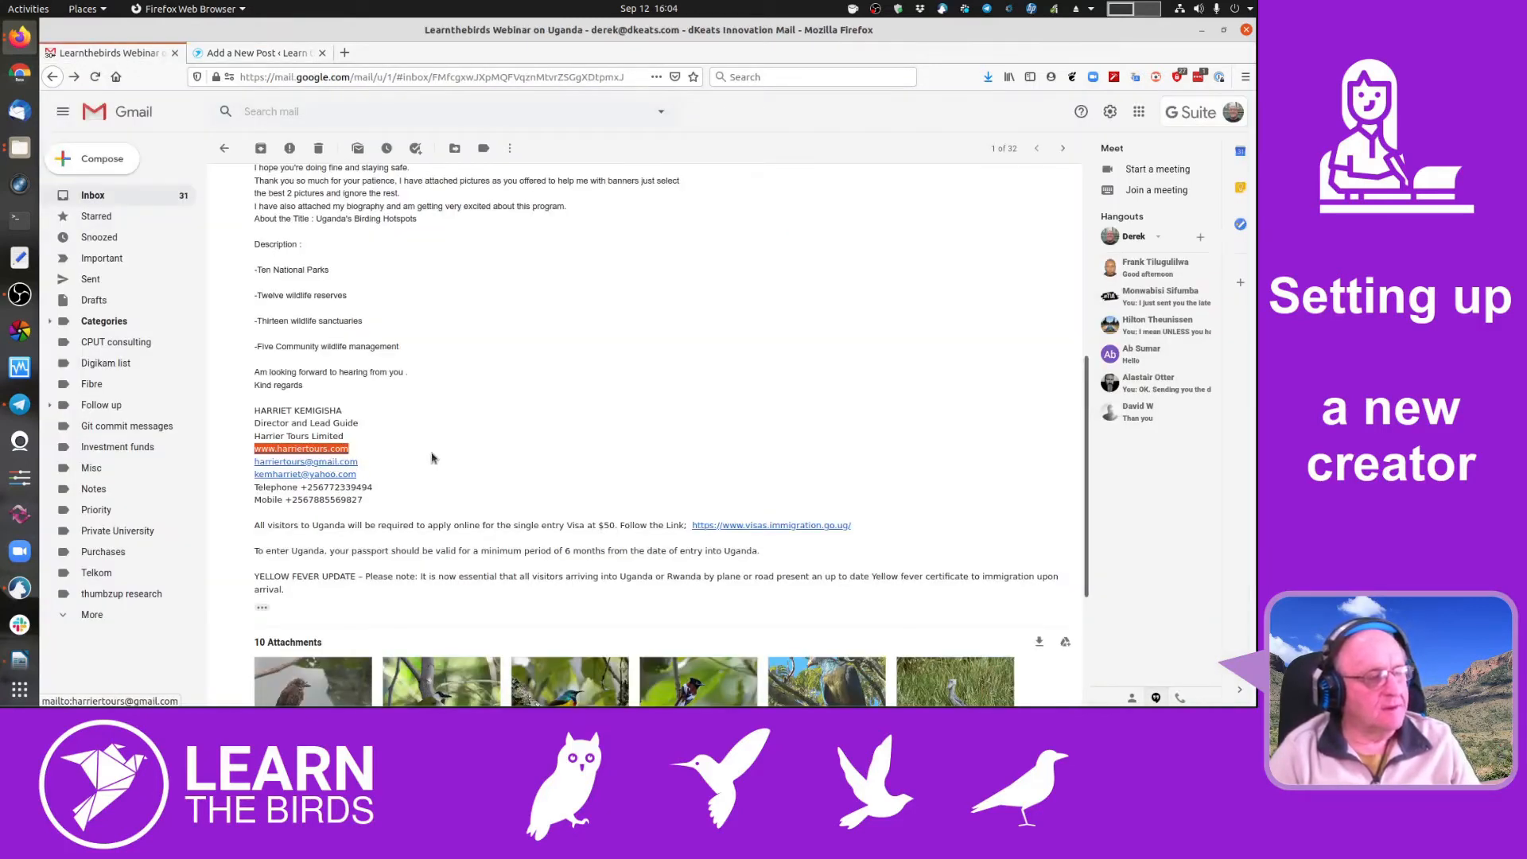
right_click(315, 447)
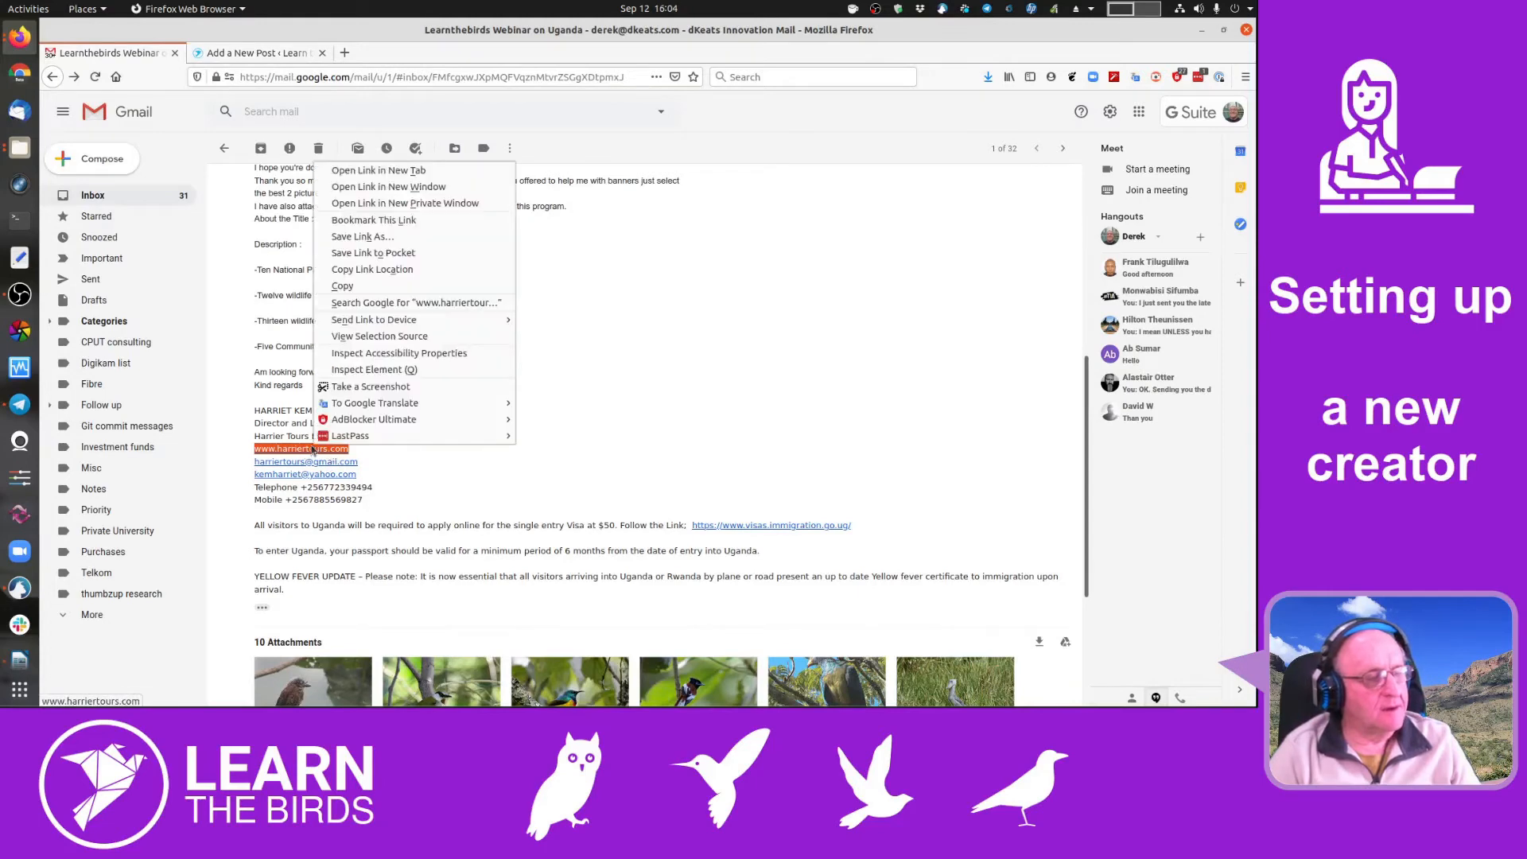
left_click(374, 270)
left_click(273, 56)
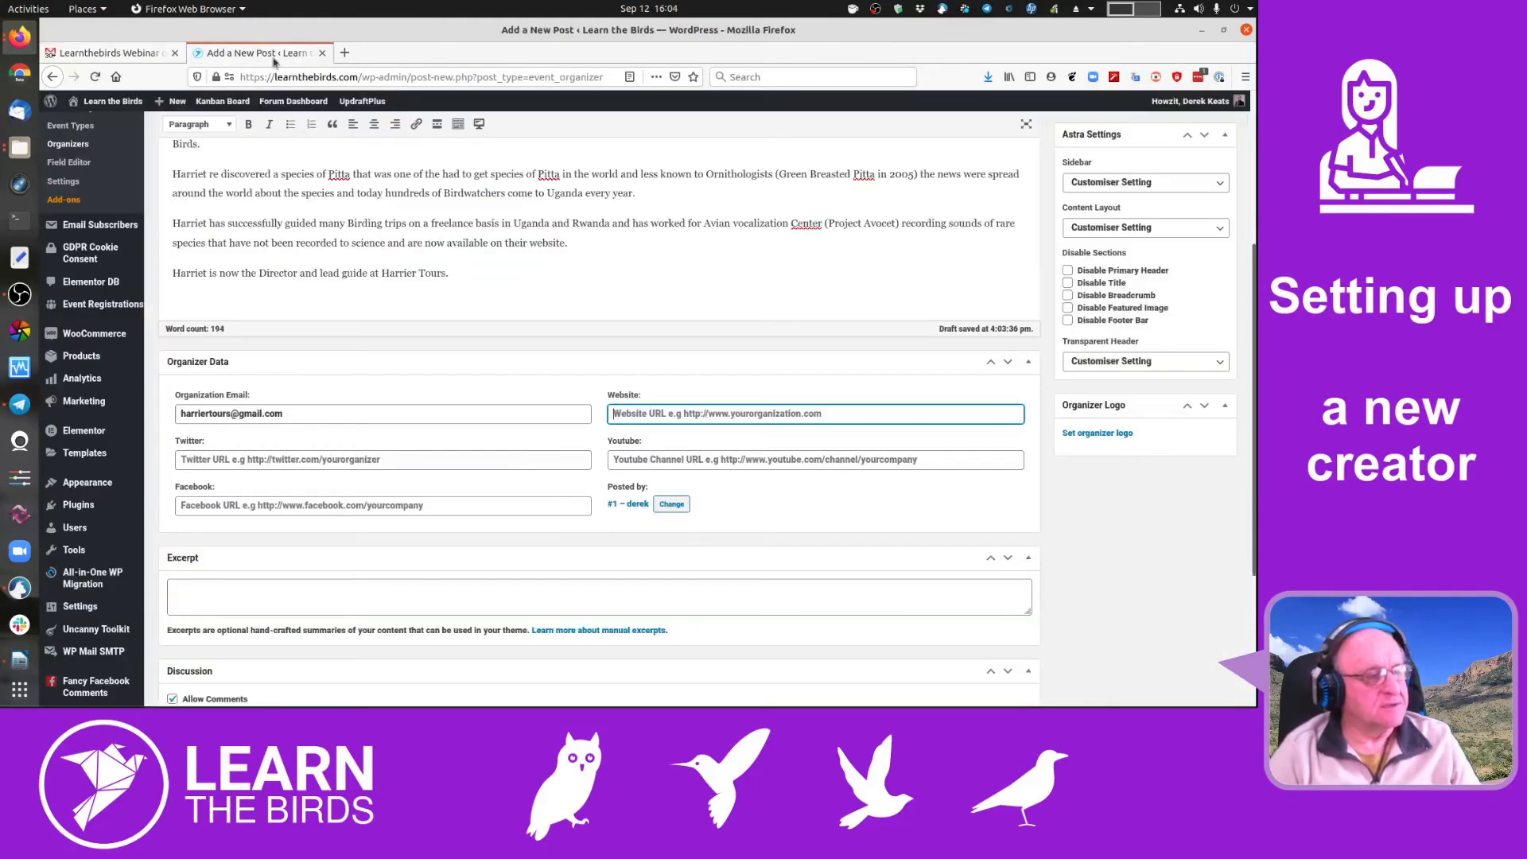
left_click(722, 415)
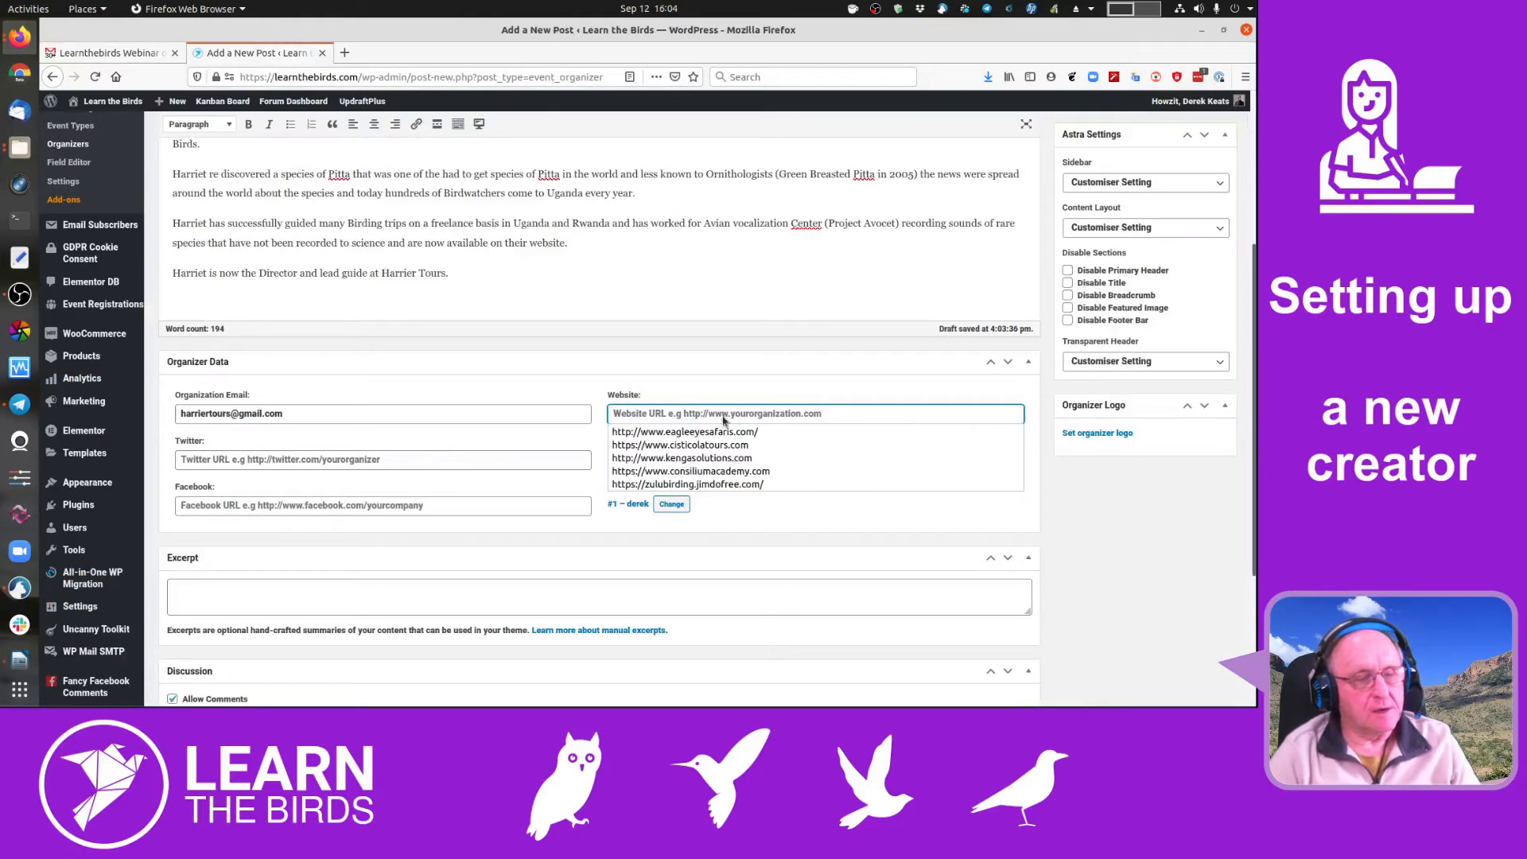
left_click(777, 374)
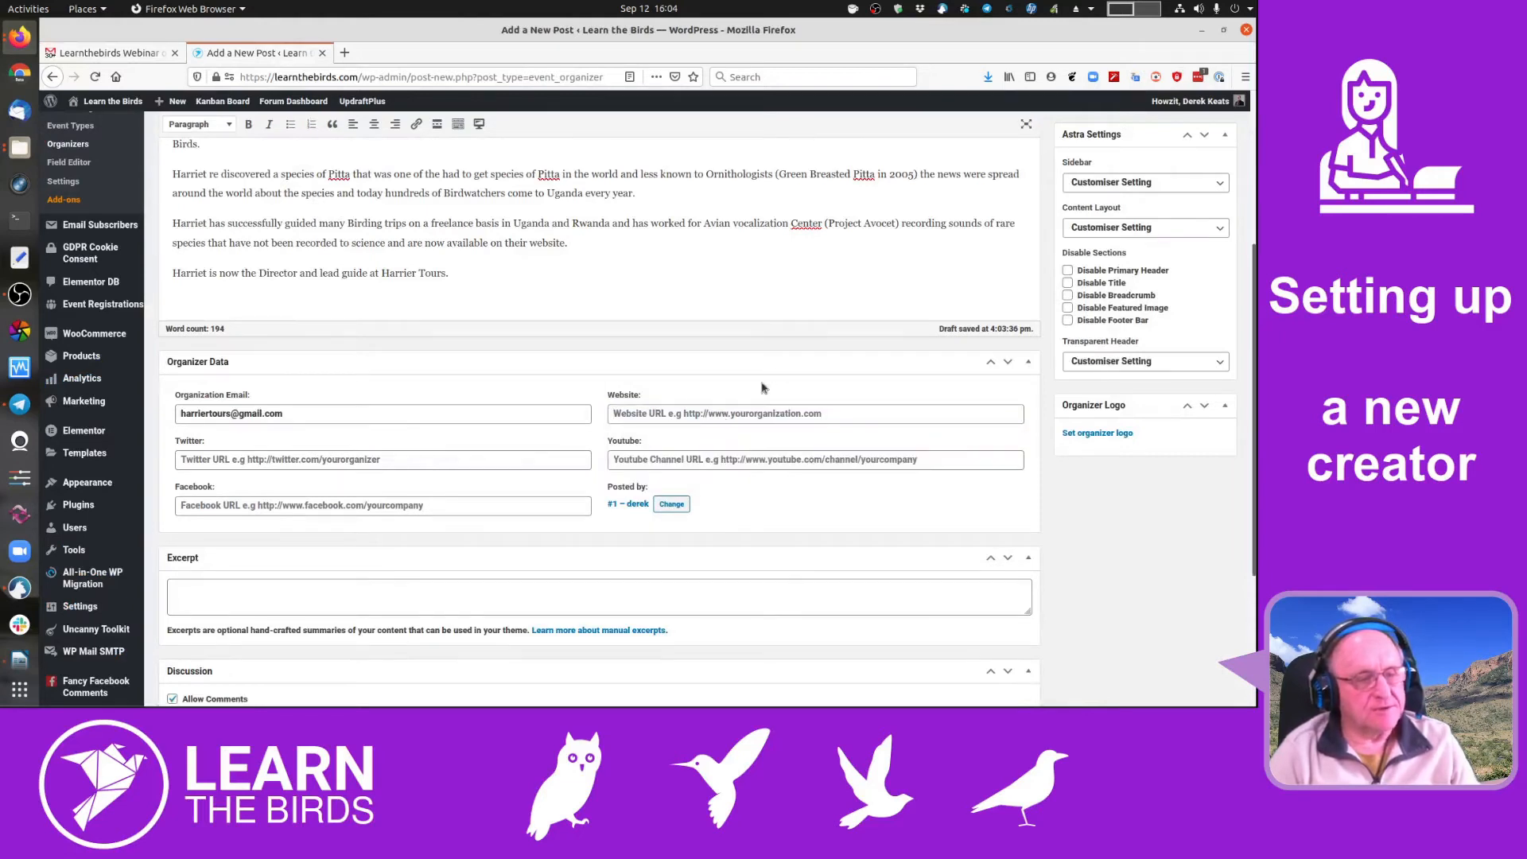
left_click(723, 413)
key("ctrl+v")
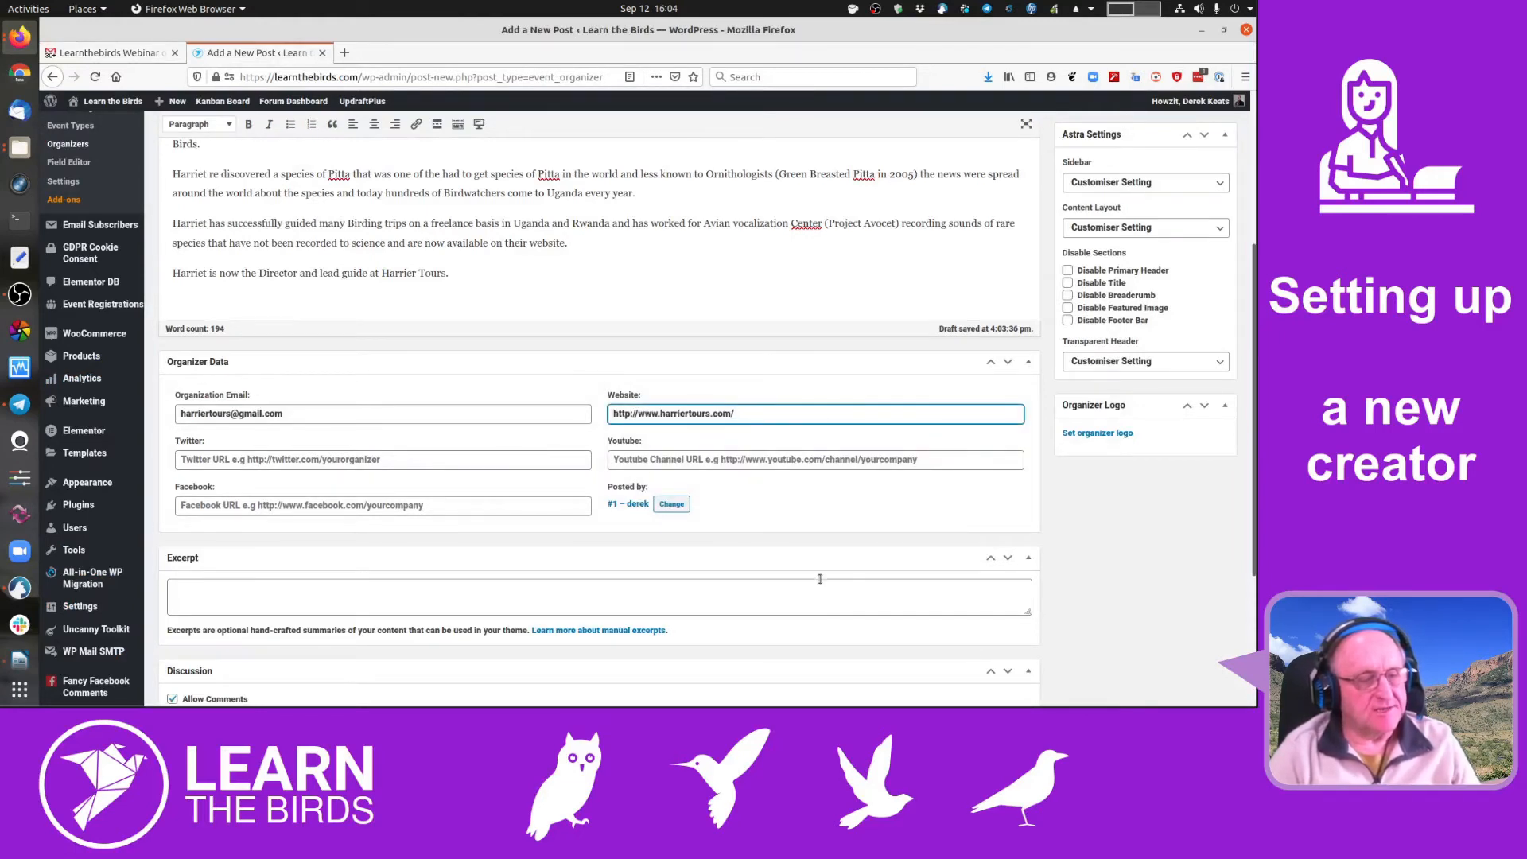
left_click(814, 544)
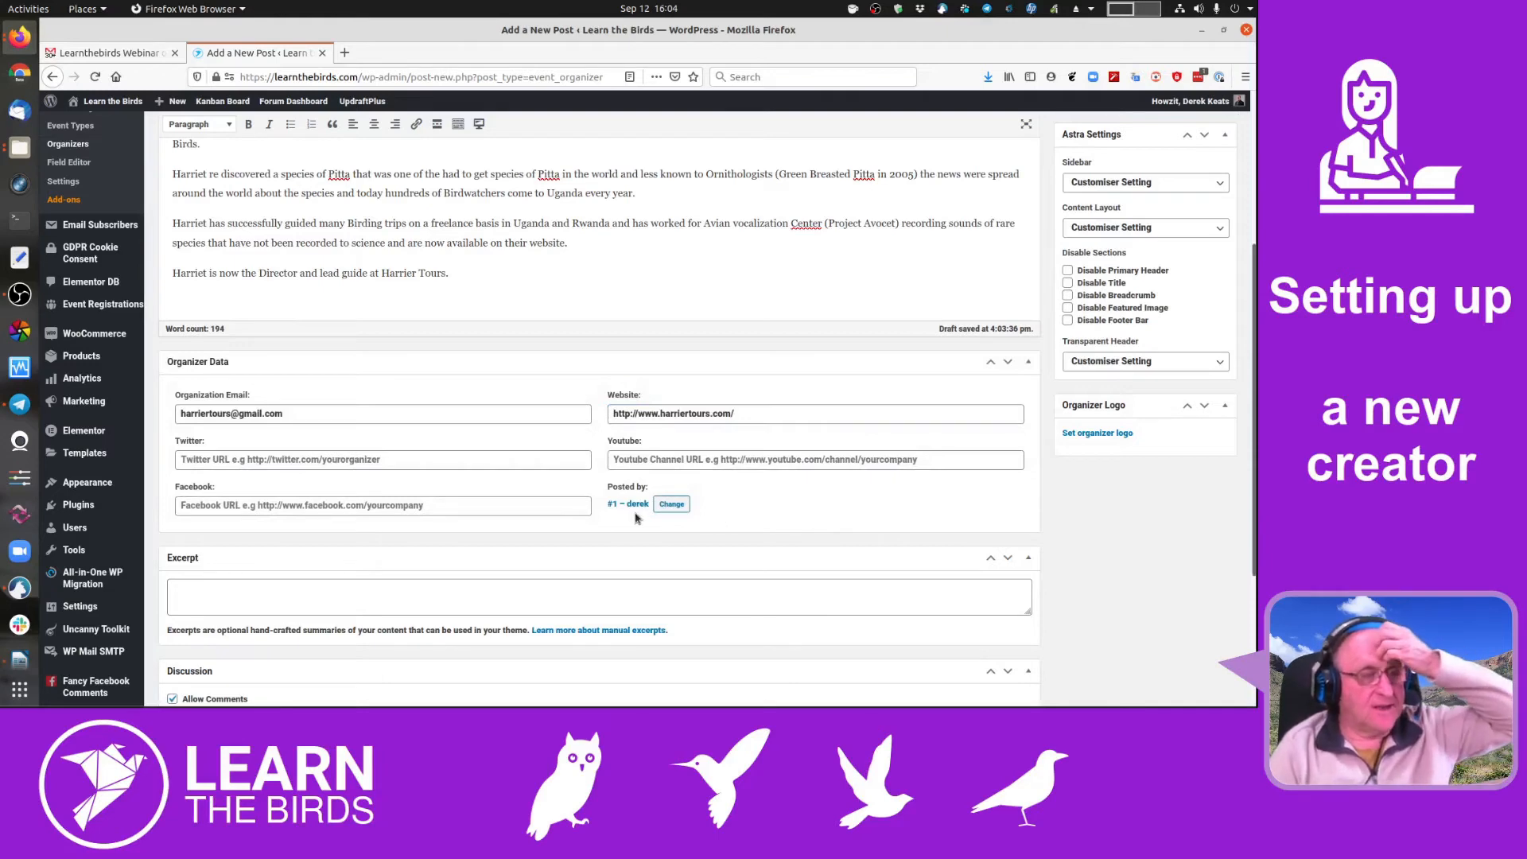
- Select the biography paragraph about guided birding trips
scroll(636, 513, "down", 3)
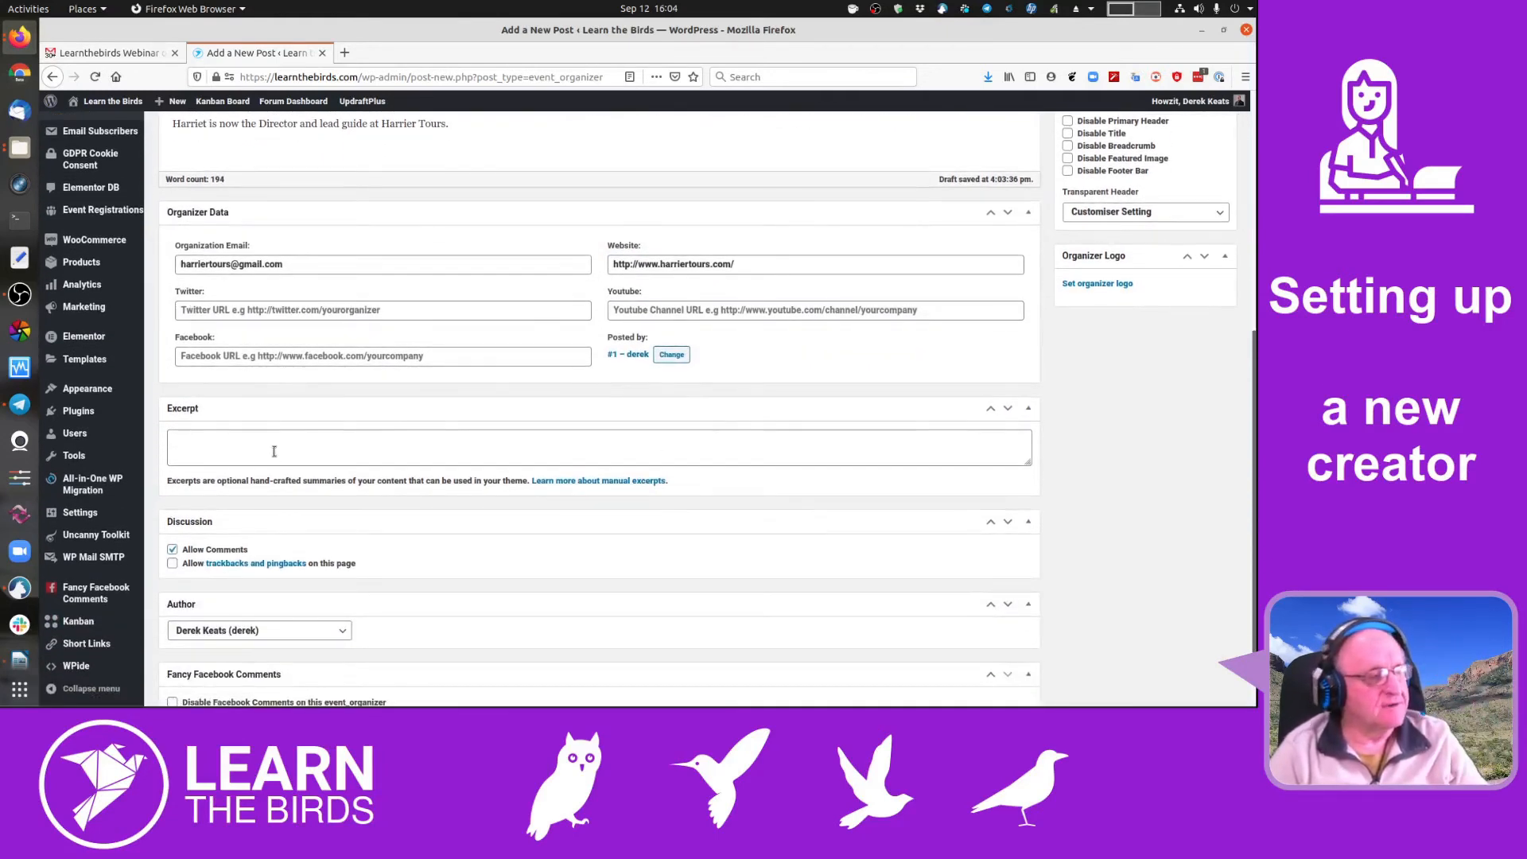
scroll(221, 441, "down", 1)
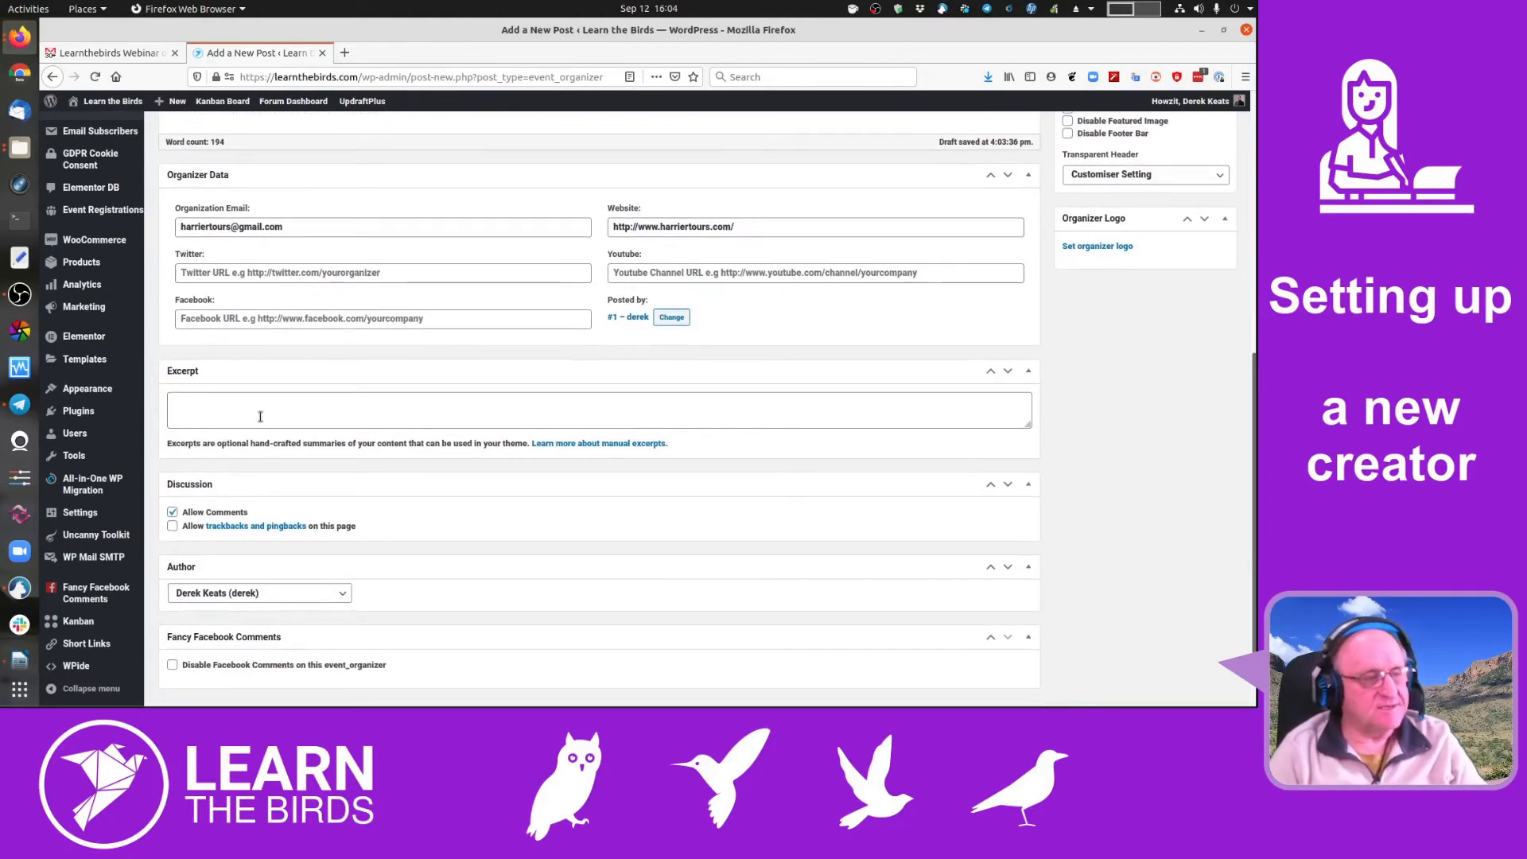
scroll(260, 416, "up", 10)
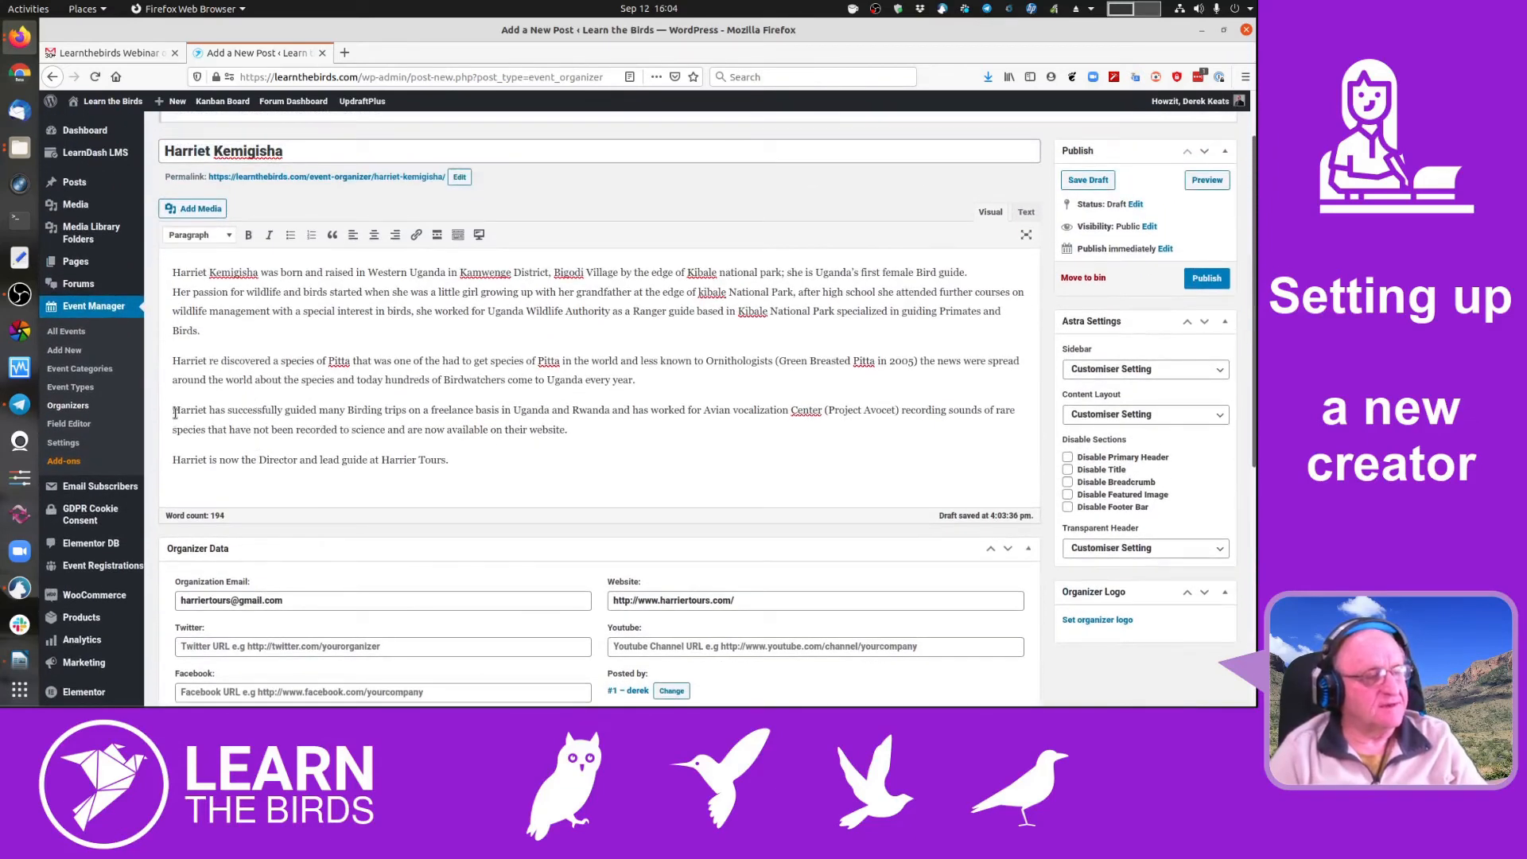
left_click_drag(173, 415, 643, 430)
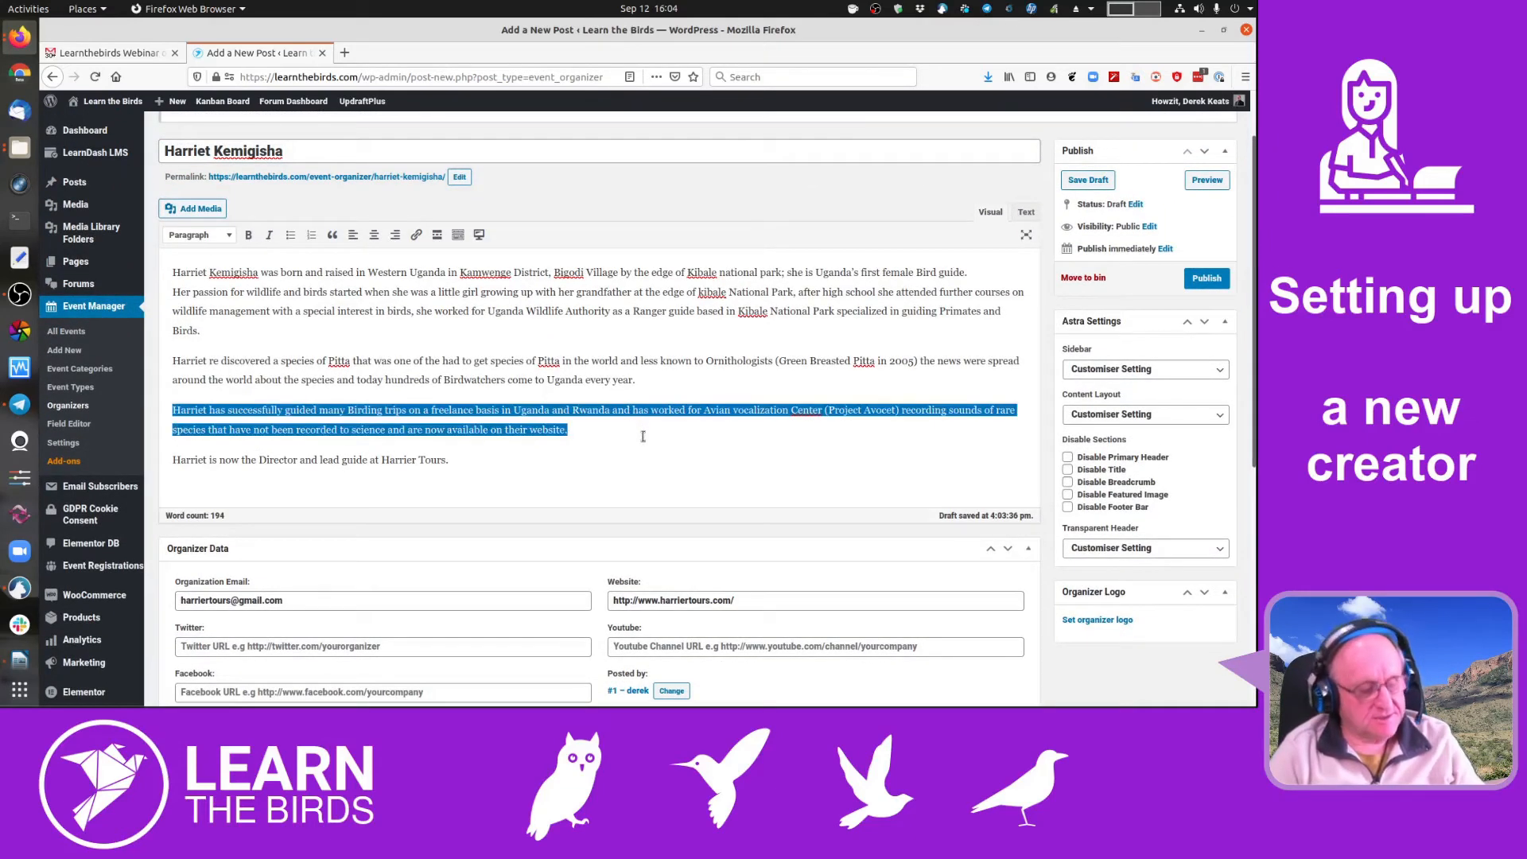
- Paste the guided-birding-trips paragraph into the Excerpt and uncheck Allow Comments
scroll(627, 459, "down", 5)
left_click(306, 442)
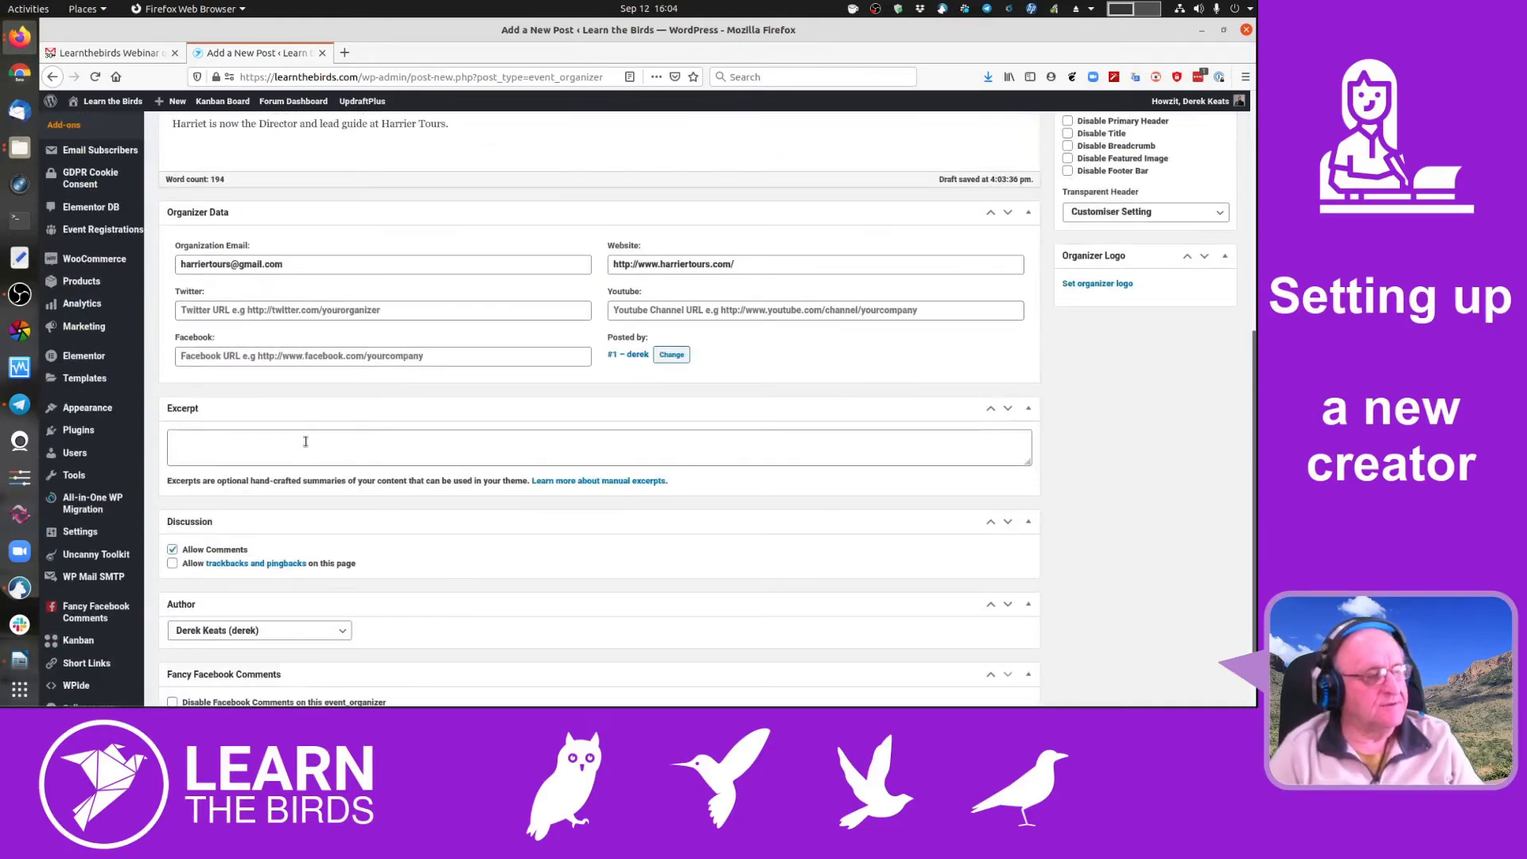
key("ctrl+v")
scroll(549, 585, "down", 2)
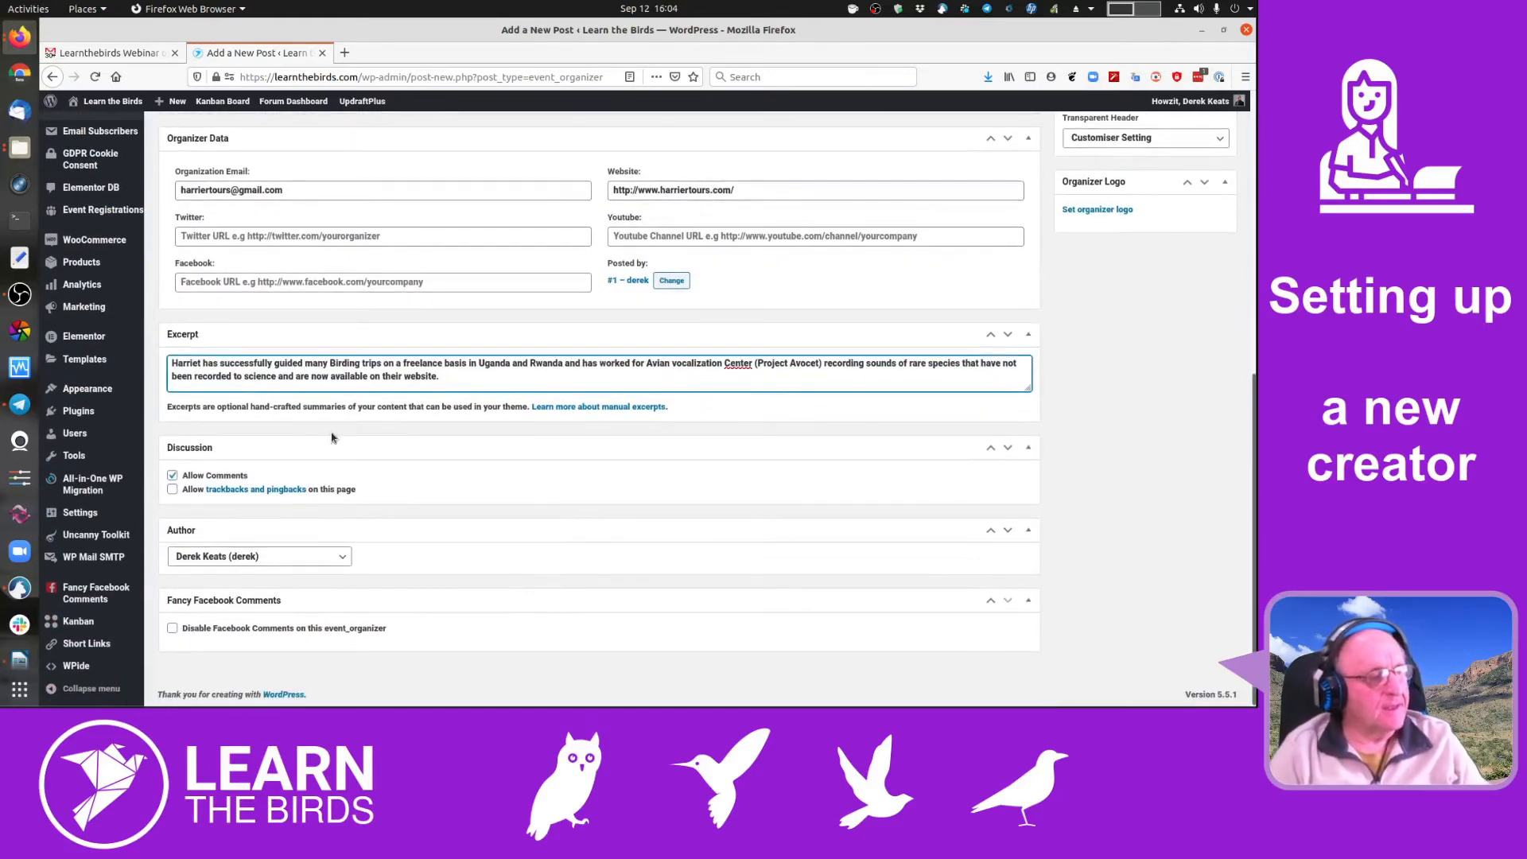
left_click(171, 475)
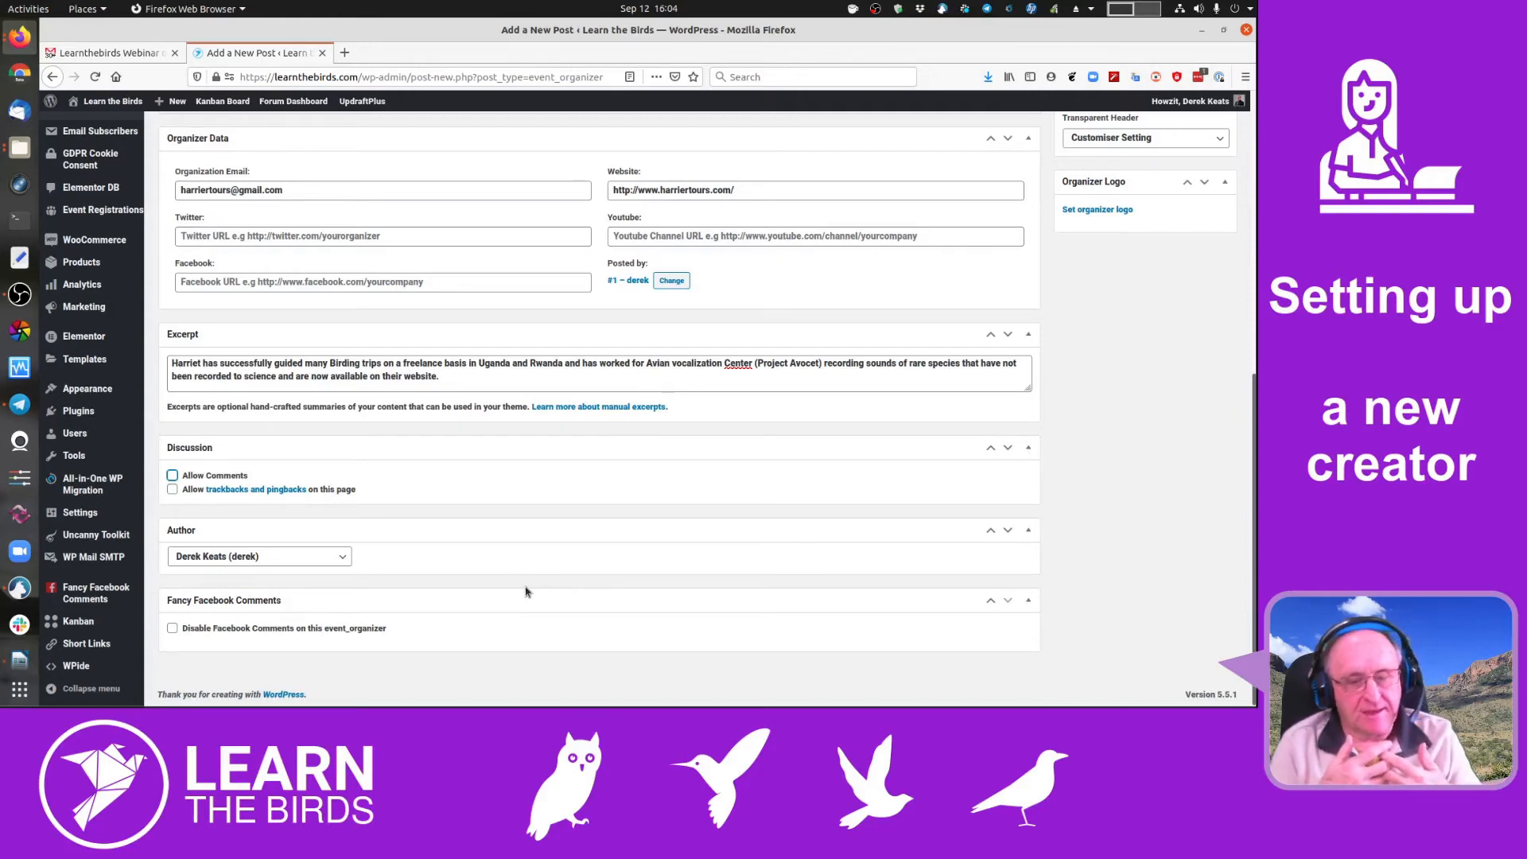
left_click(334, 556)
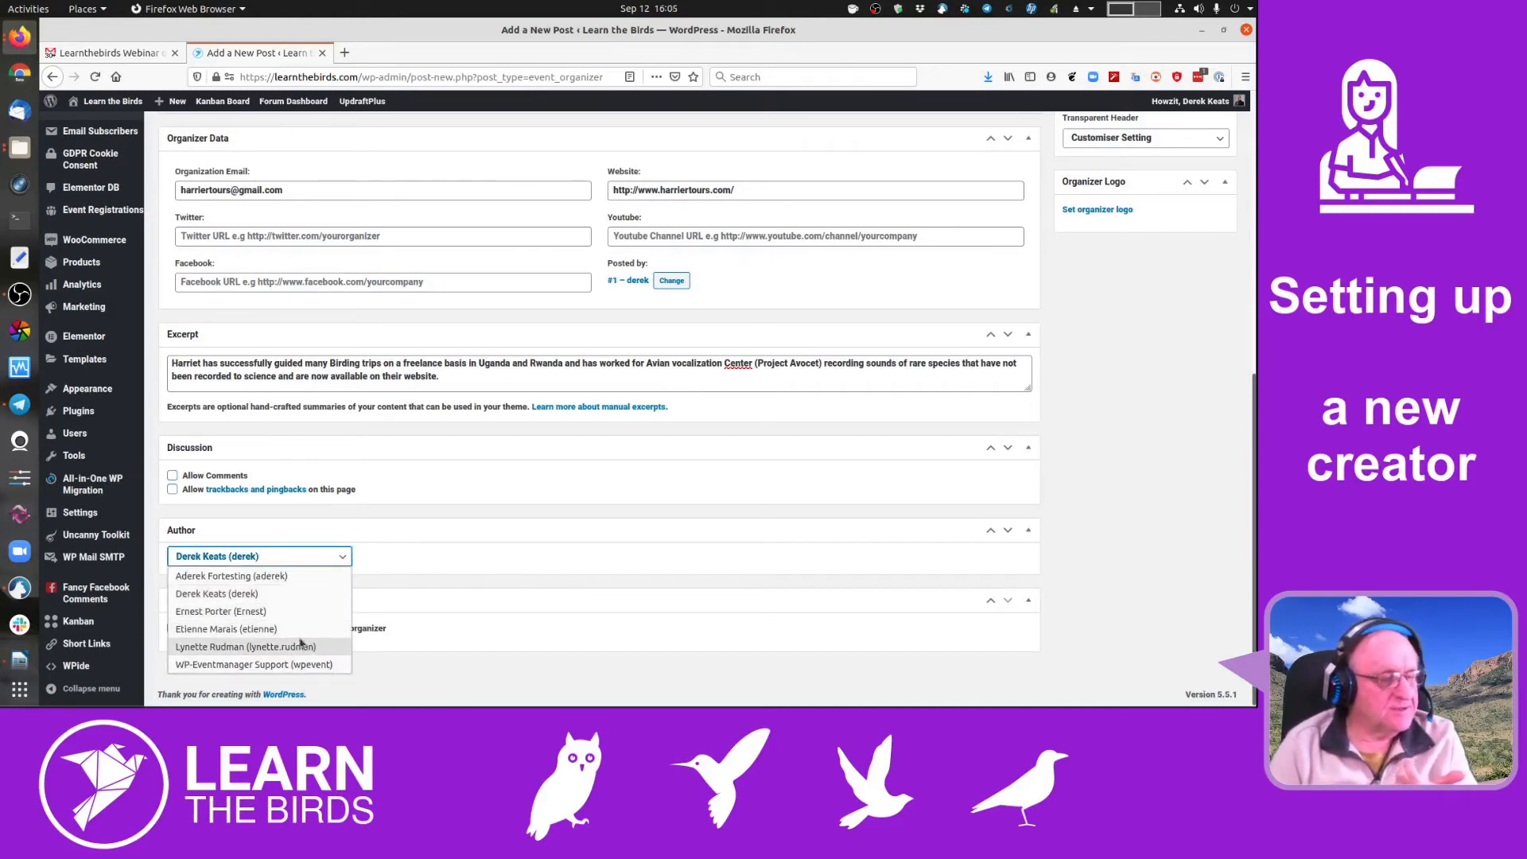
left_click(524, 545)
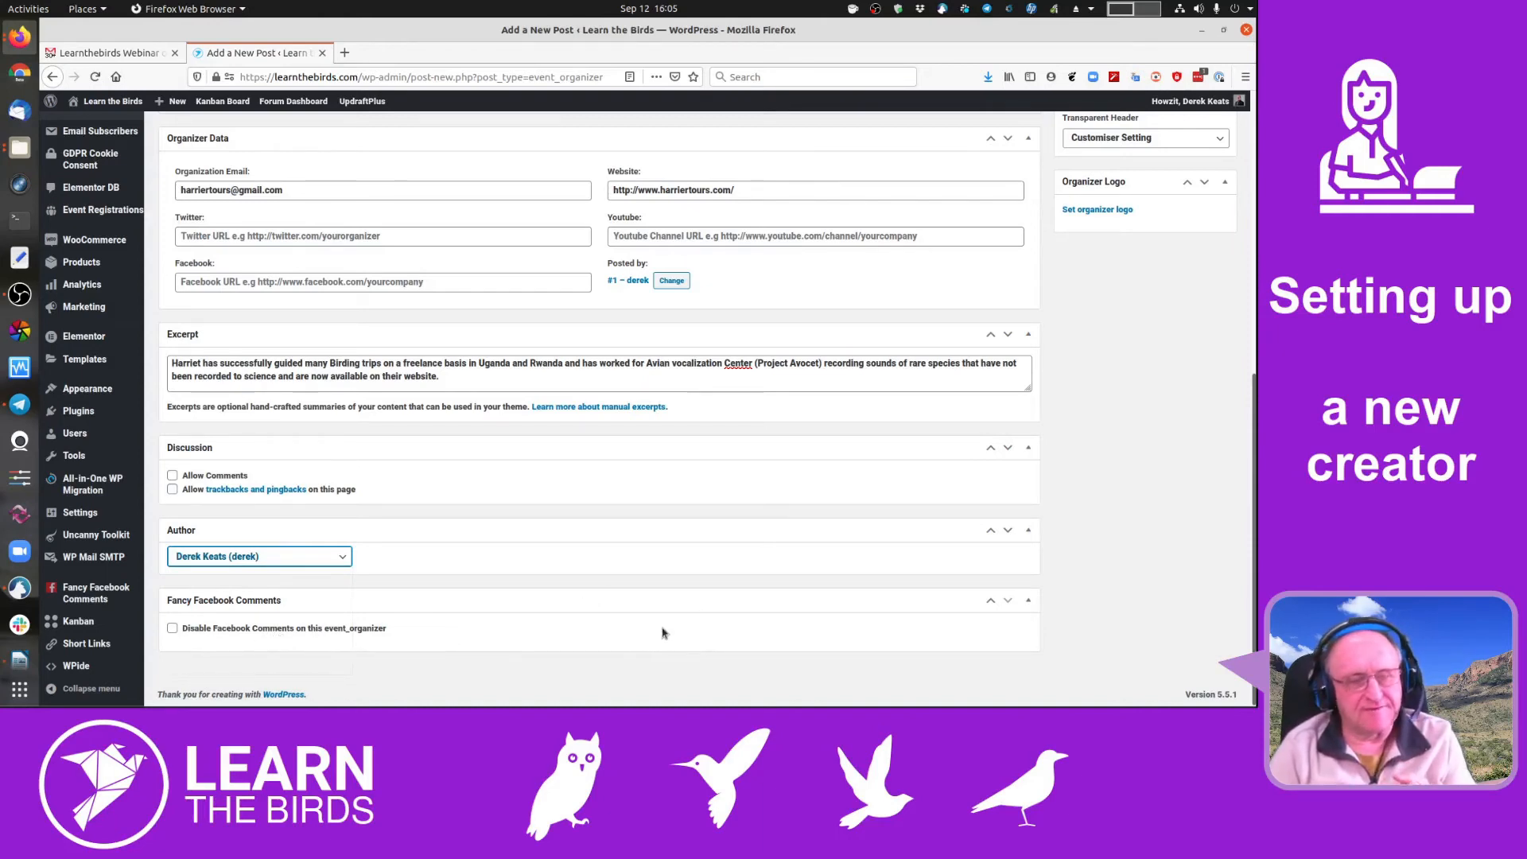
- Open the Set organizer logo dialog at its Upload files pane
scroll(1106, 419, "up", 3)
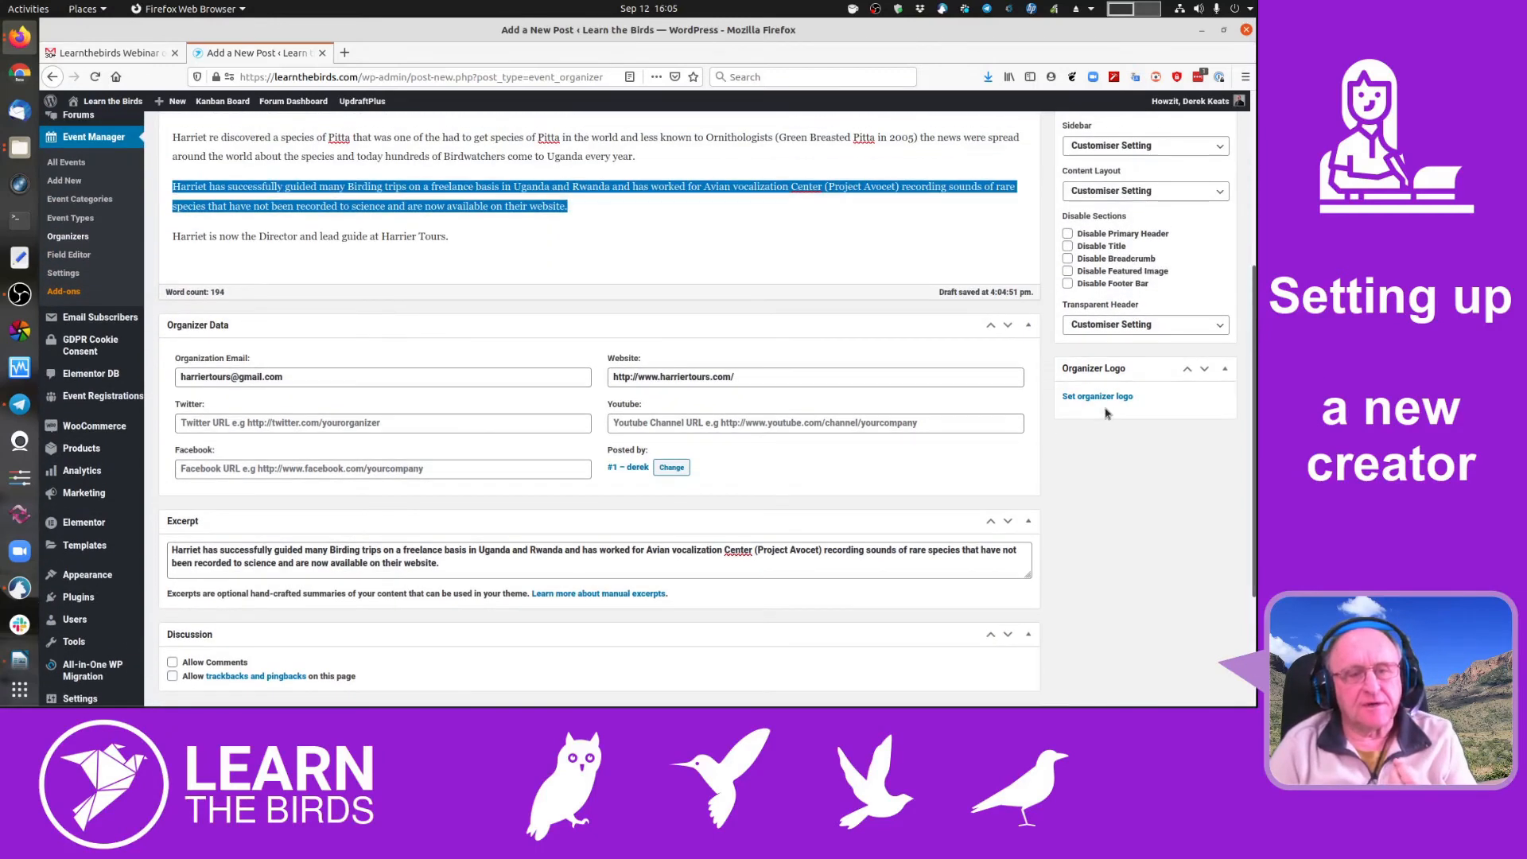
scroll(1163, 502, "up", 2)
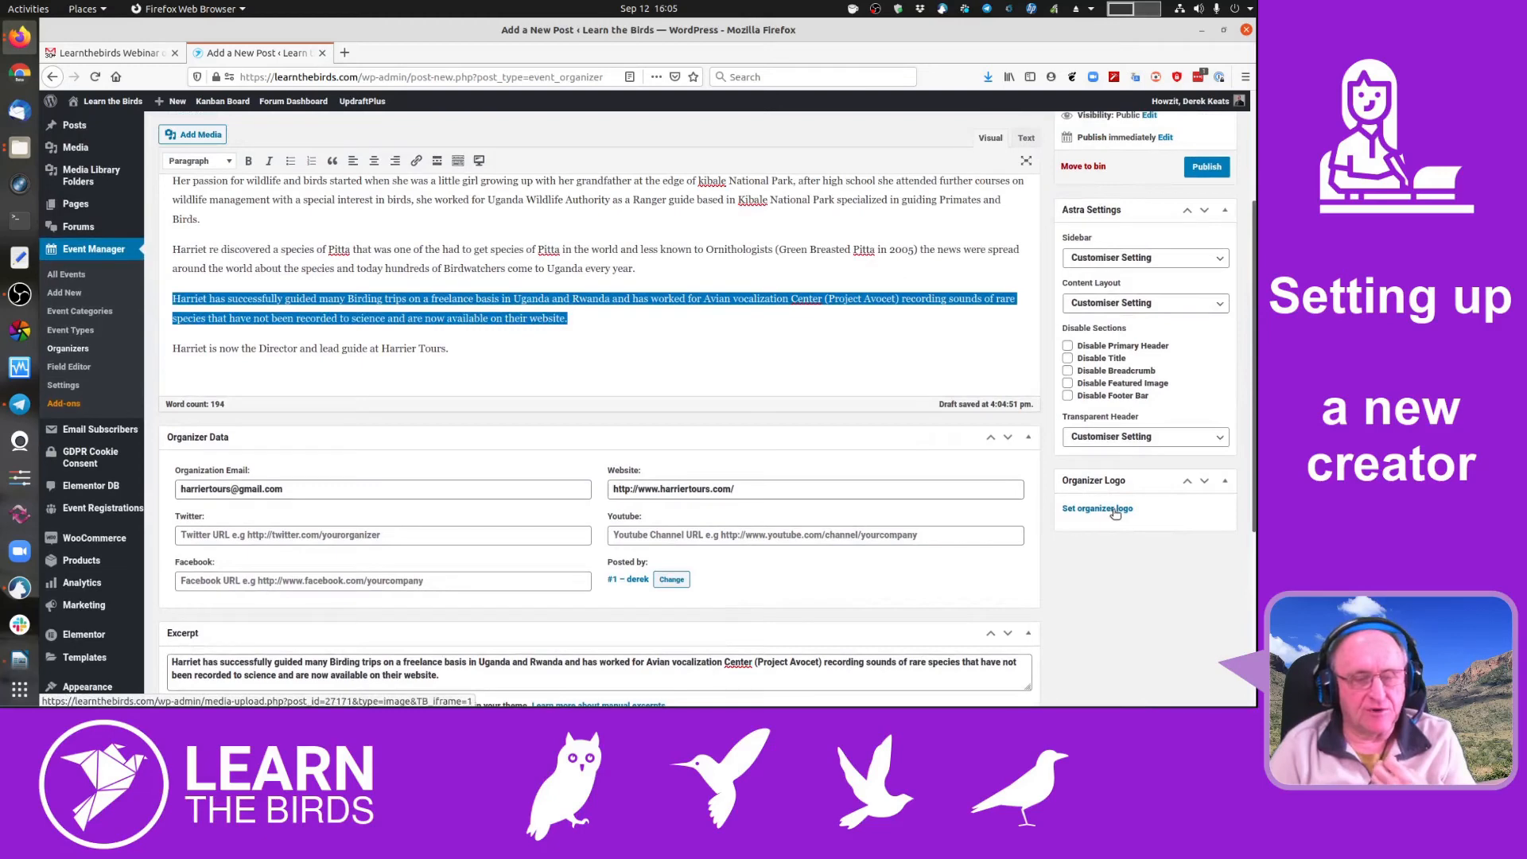
left_click(1115, 511)
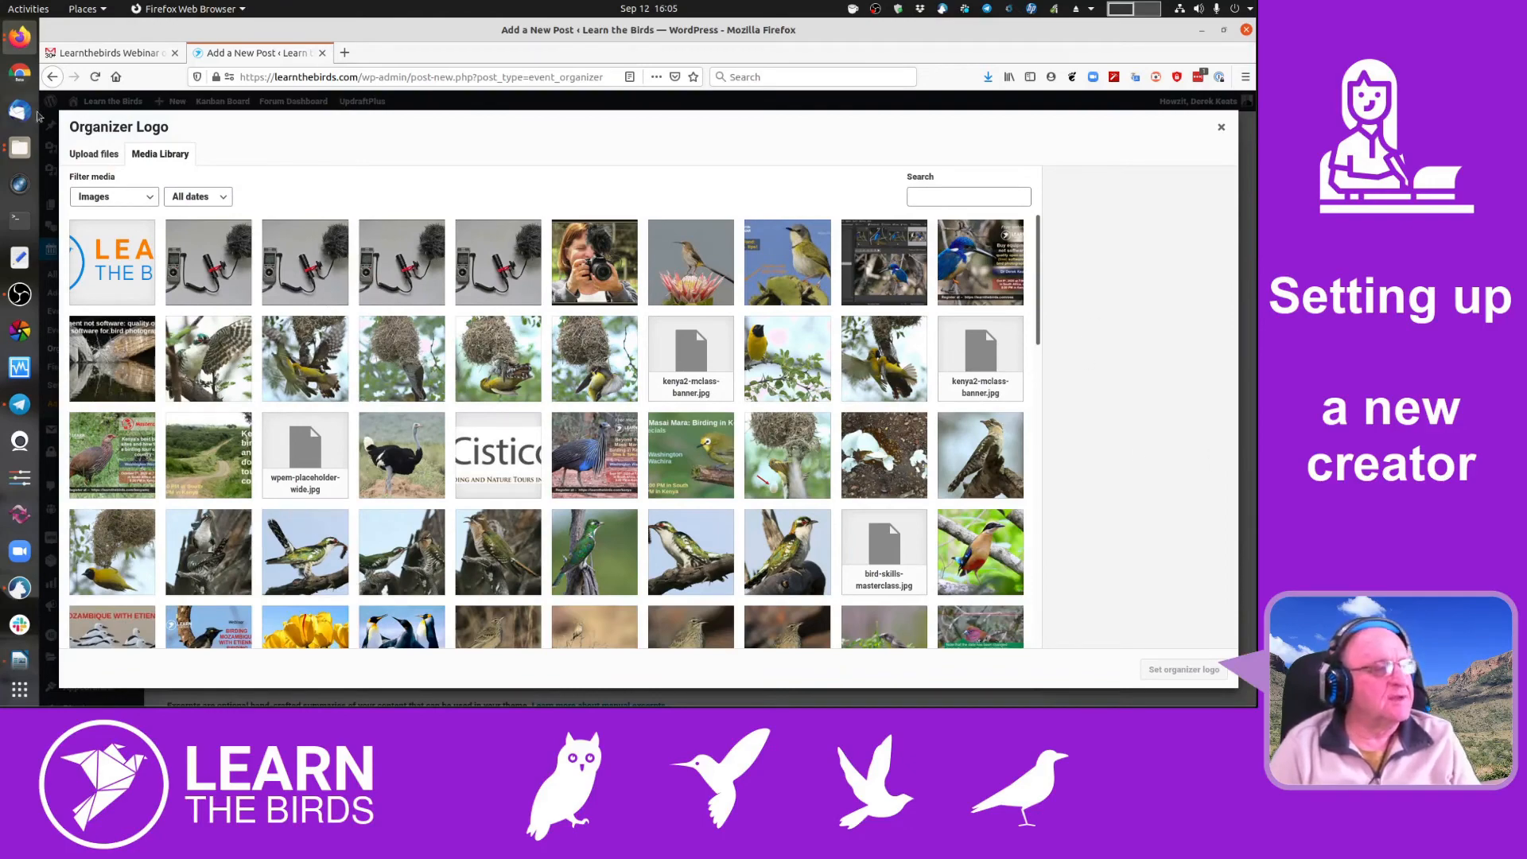
left_click(76, 151)
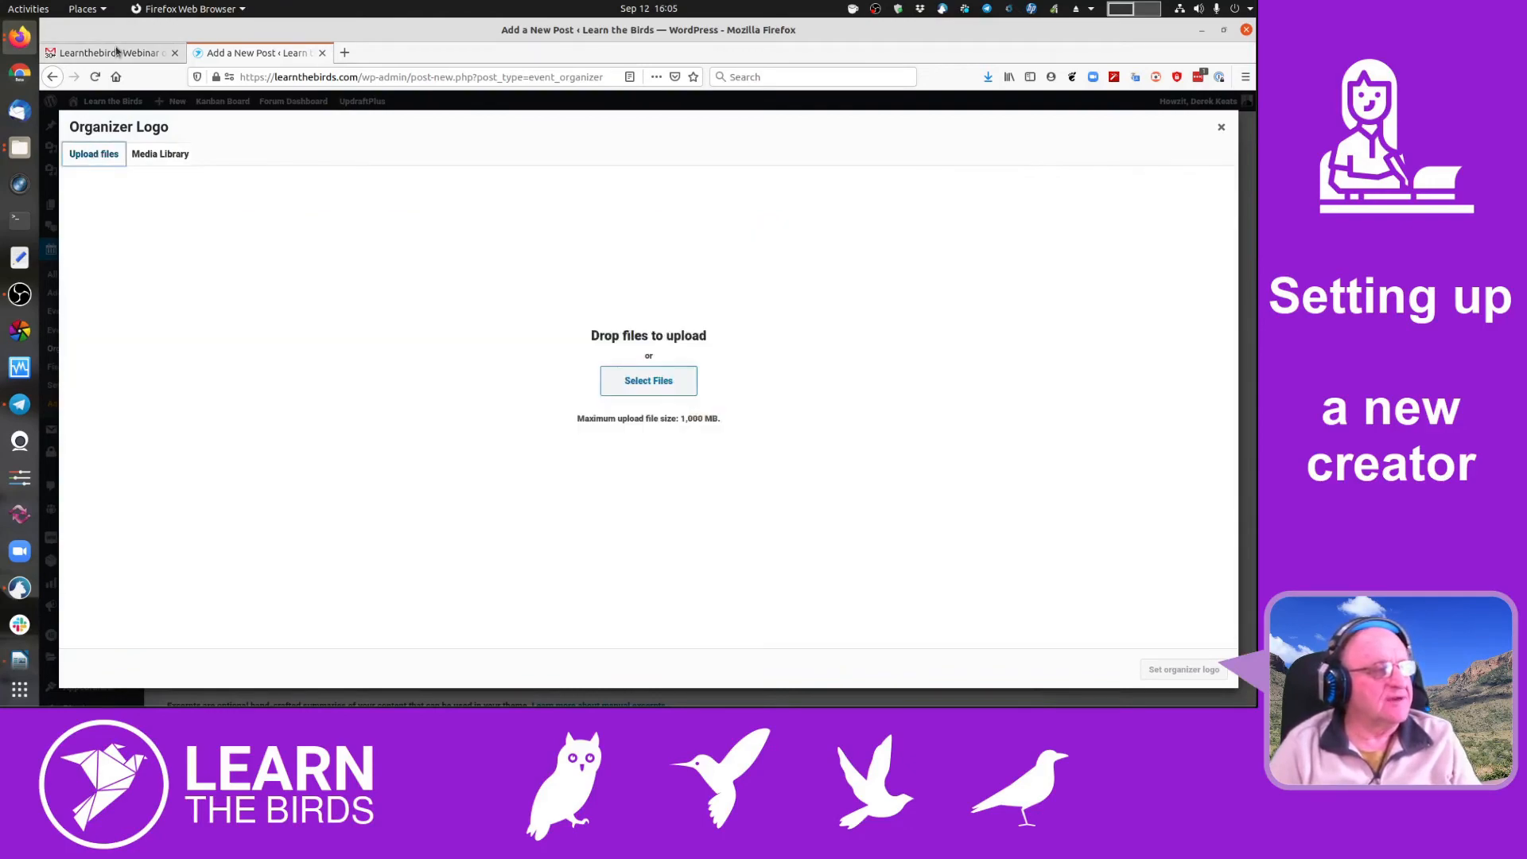
left_click(112, 53)
- Open the Harrier Tours website from the email signature link
scroll(654, 471, "down", 3)
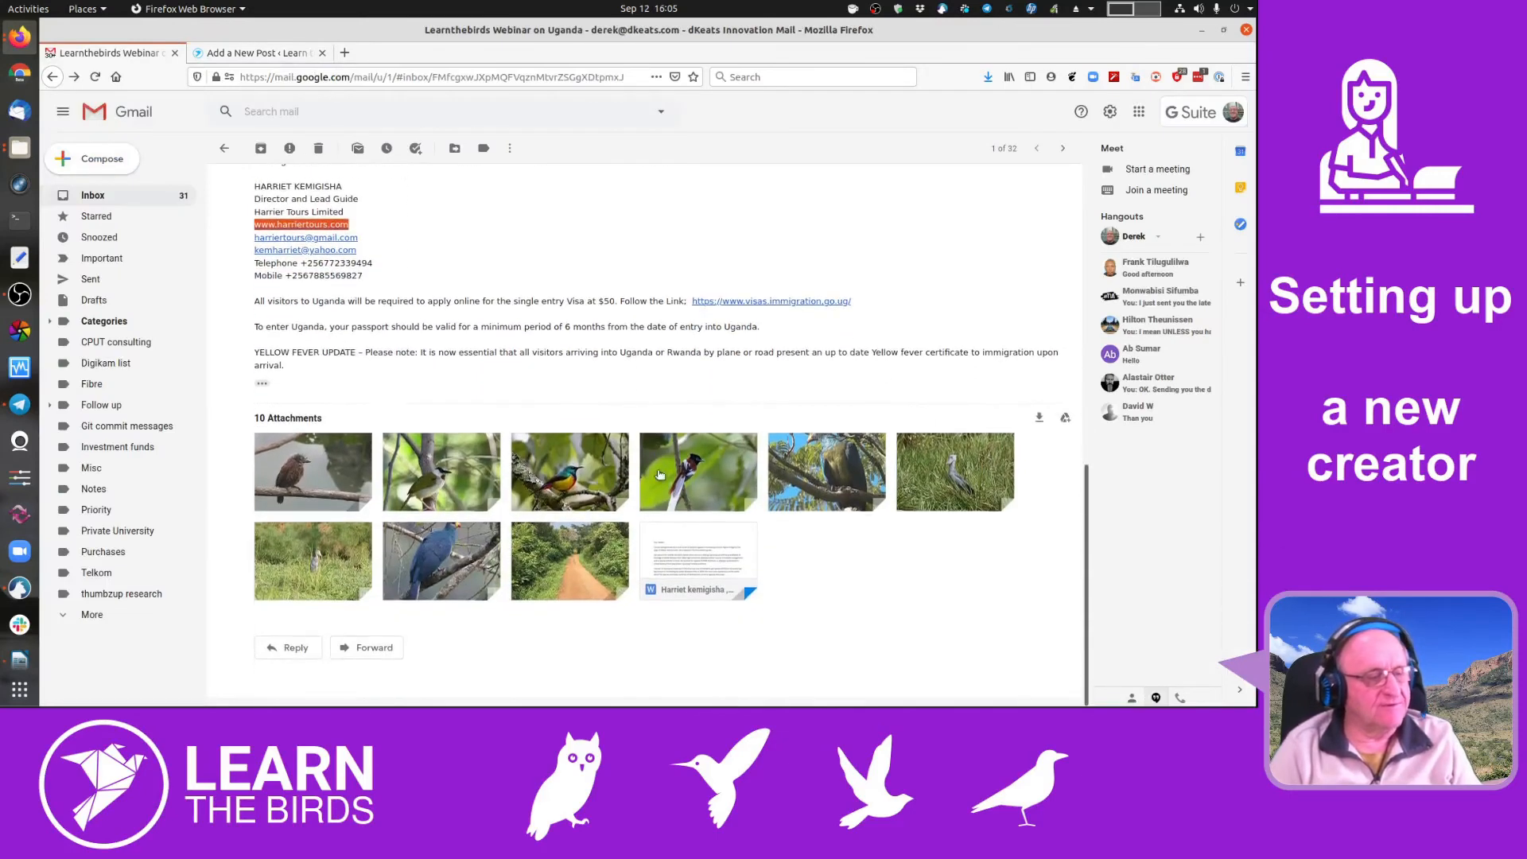
scroll(494, 406, "up", 4)
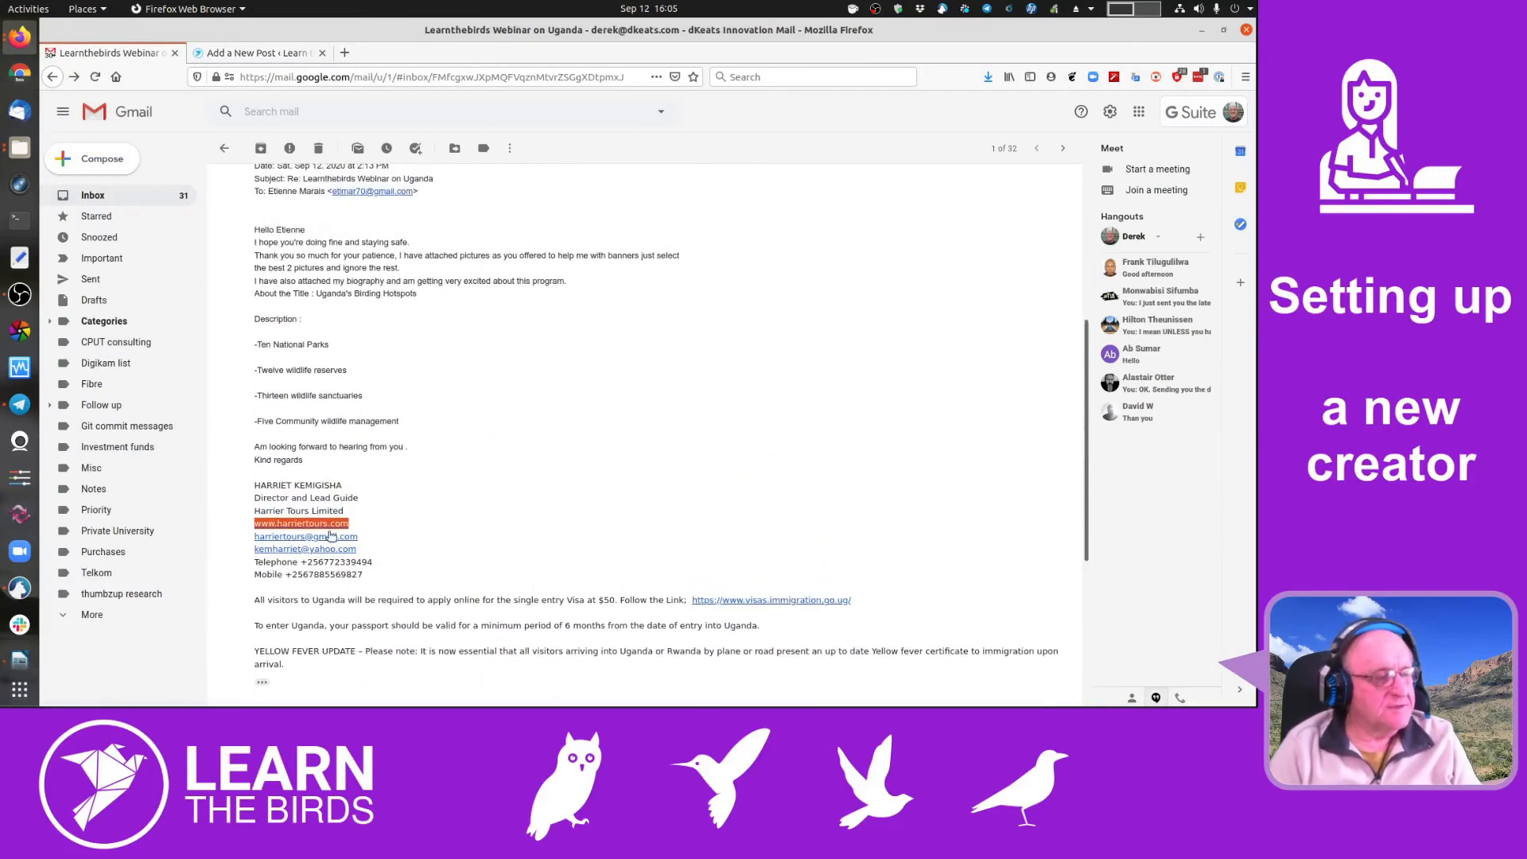
left_click(288, 516)
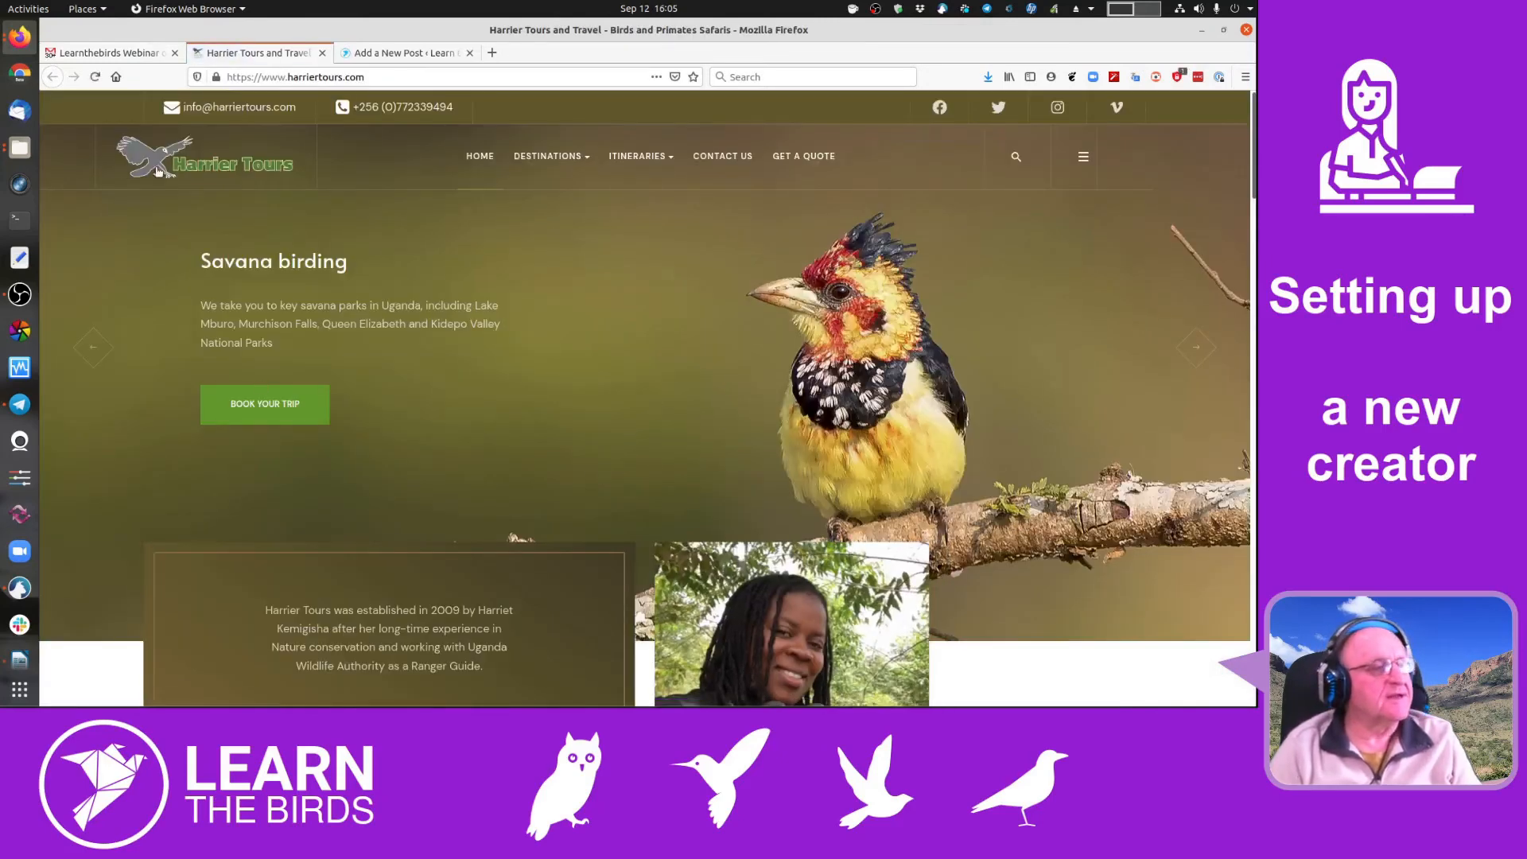
- Open the Harrier Tours logo image in its own tab and start saving it
right_click(156, 162)
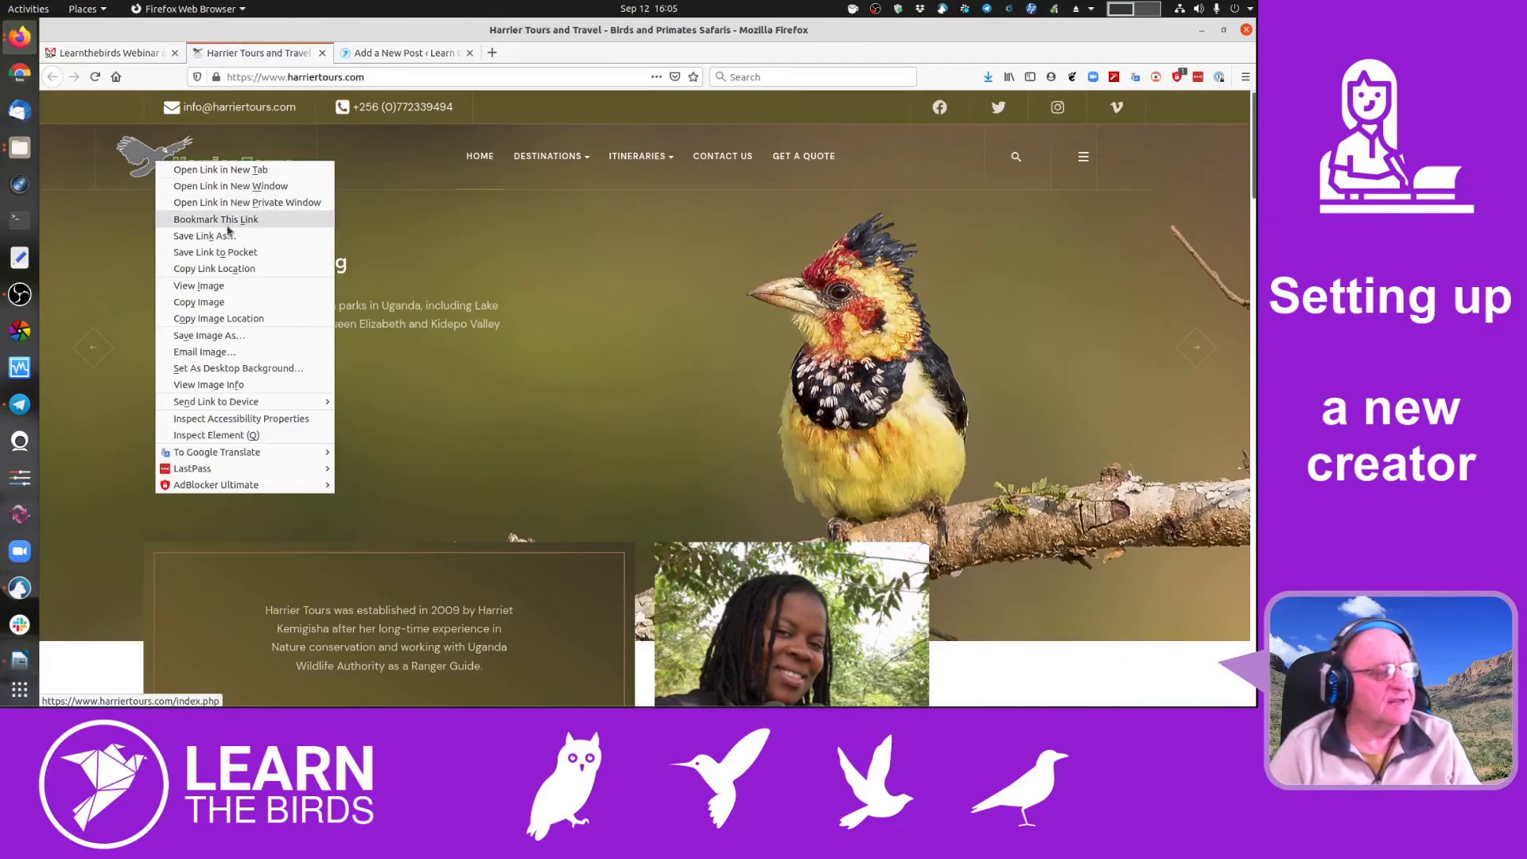
left_click(226, 287)
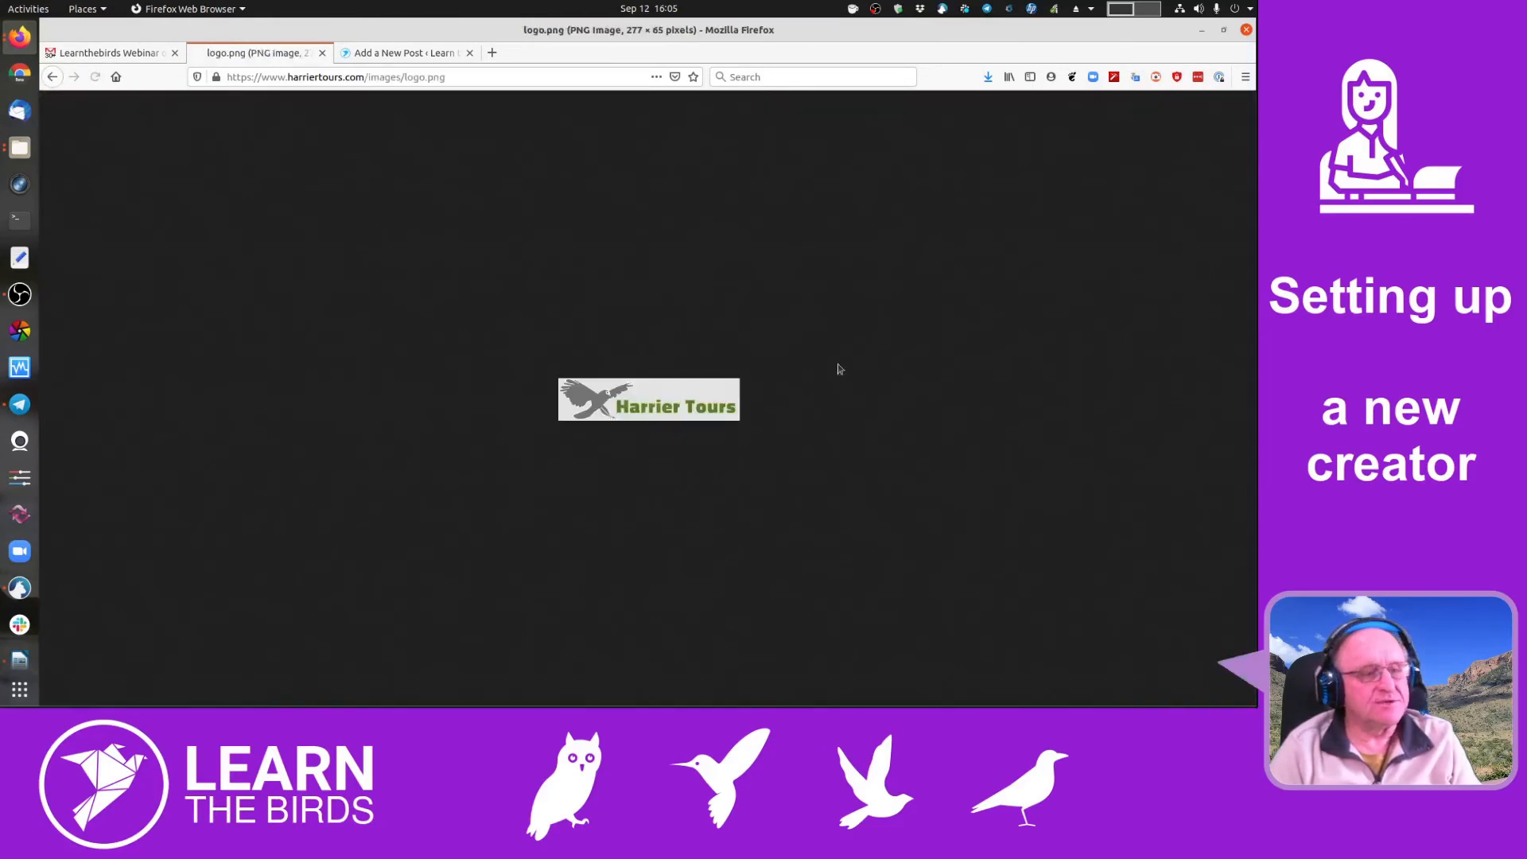
right_click(683, 400)
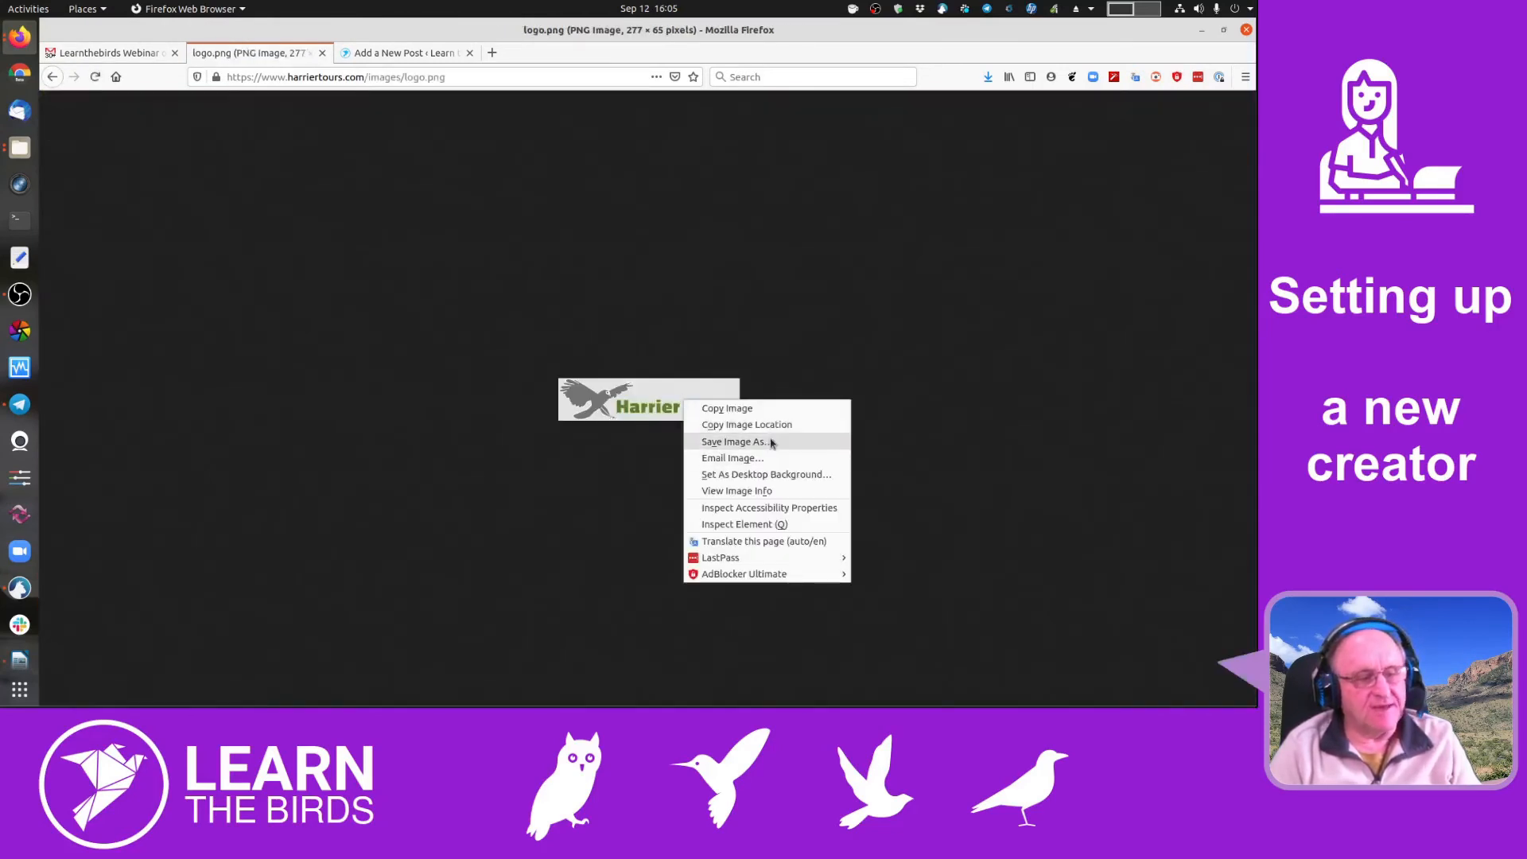
left_click(771, 442)
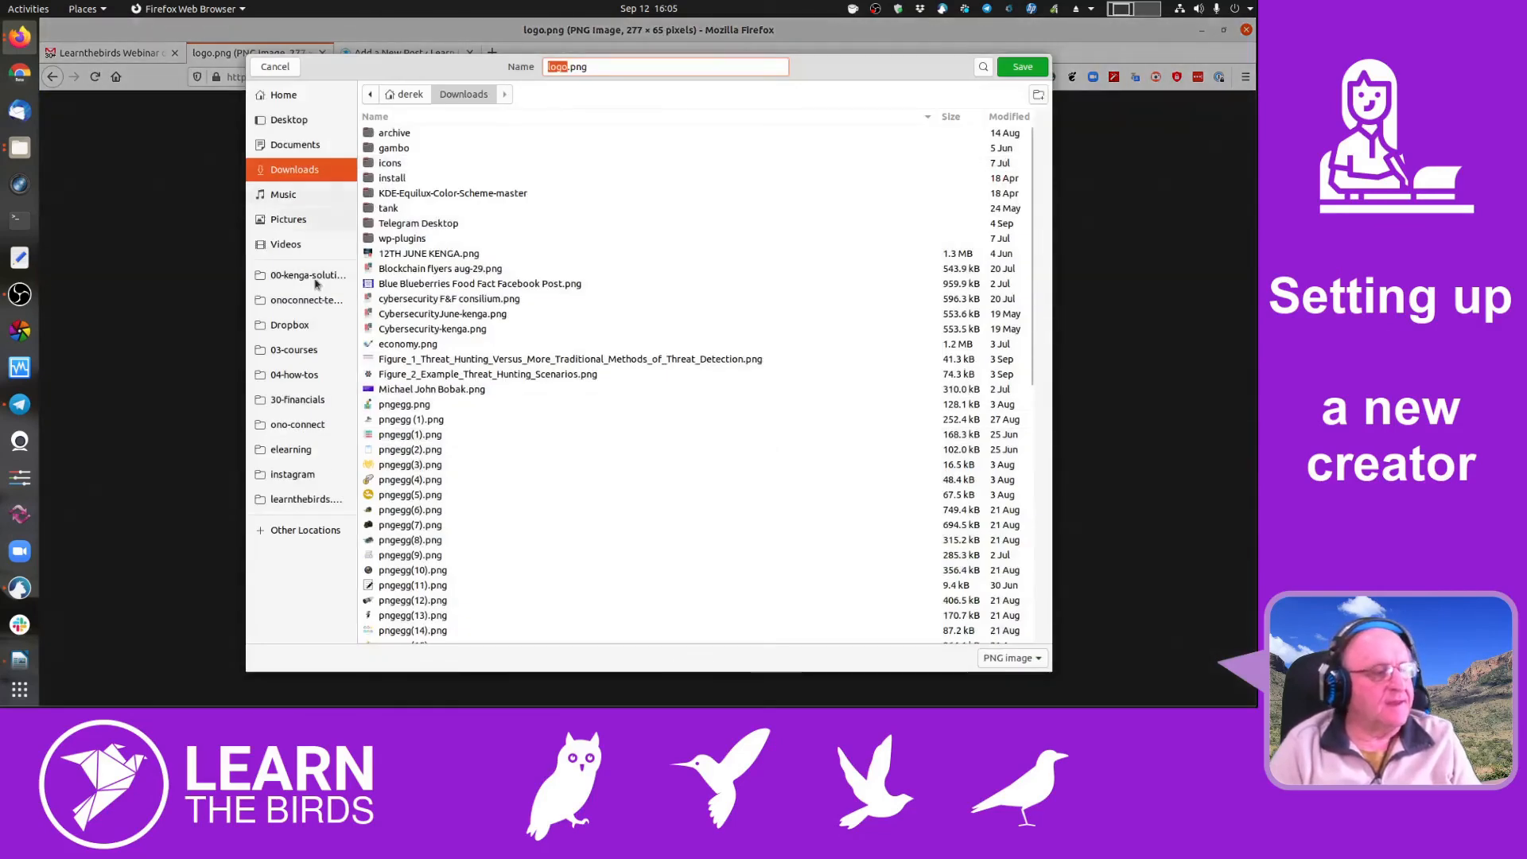
- Navigate the save dialog to the learnthebirds.com webinars folder
left_click(304, 498)
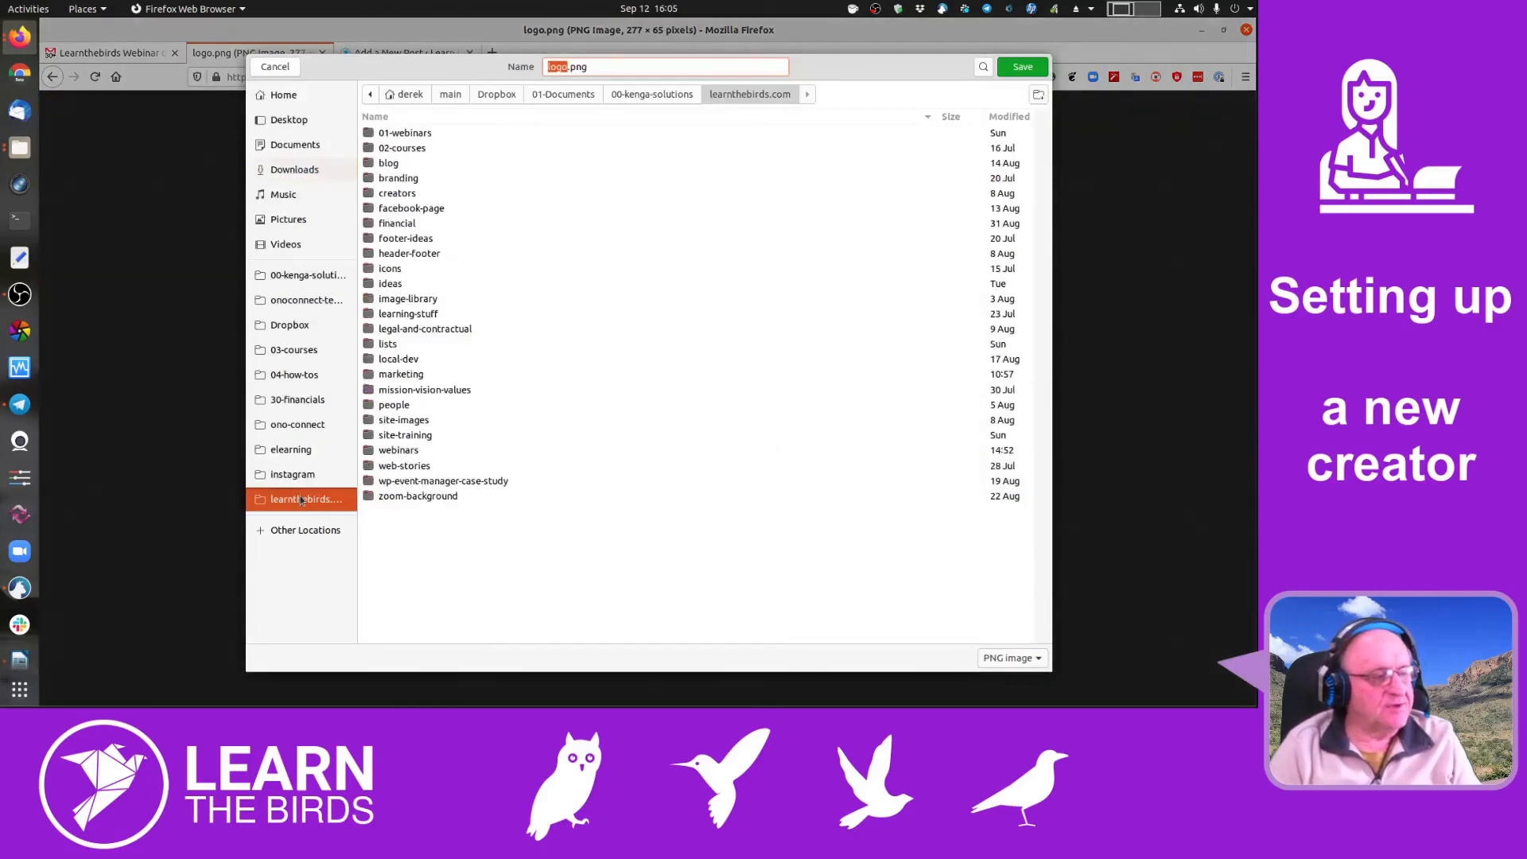
double_click(433, 135)
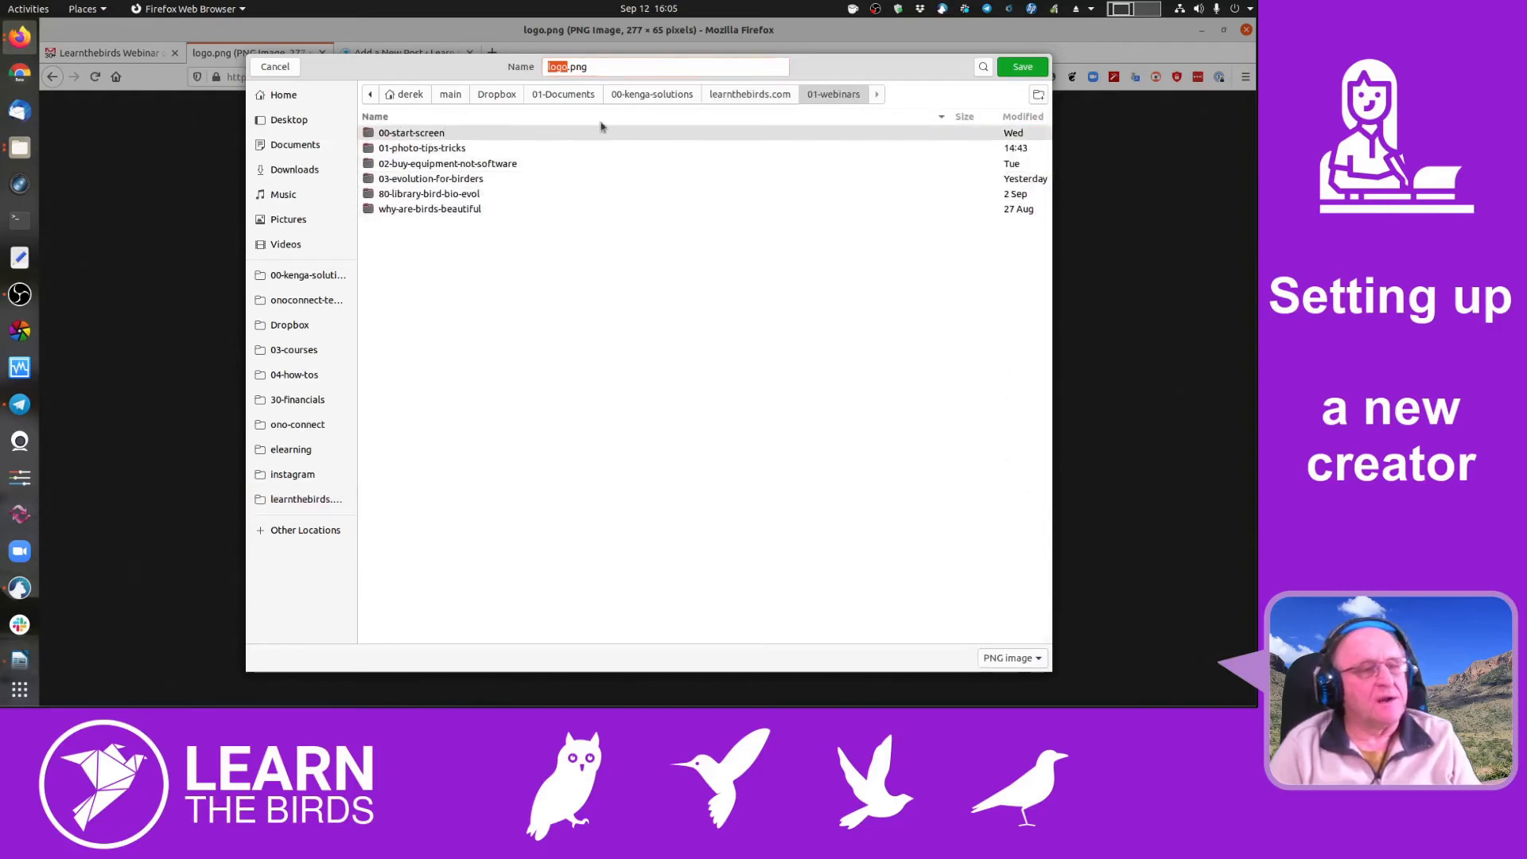
left_click(736, 98)
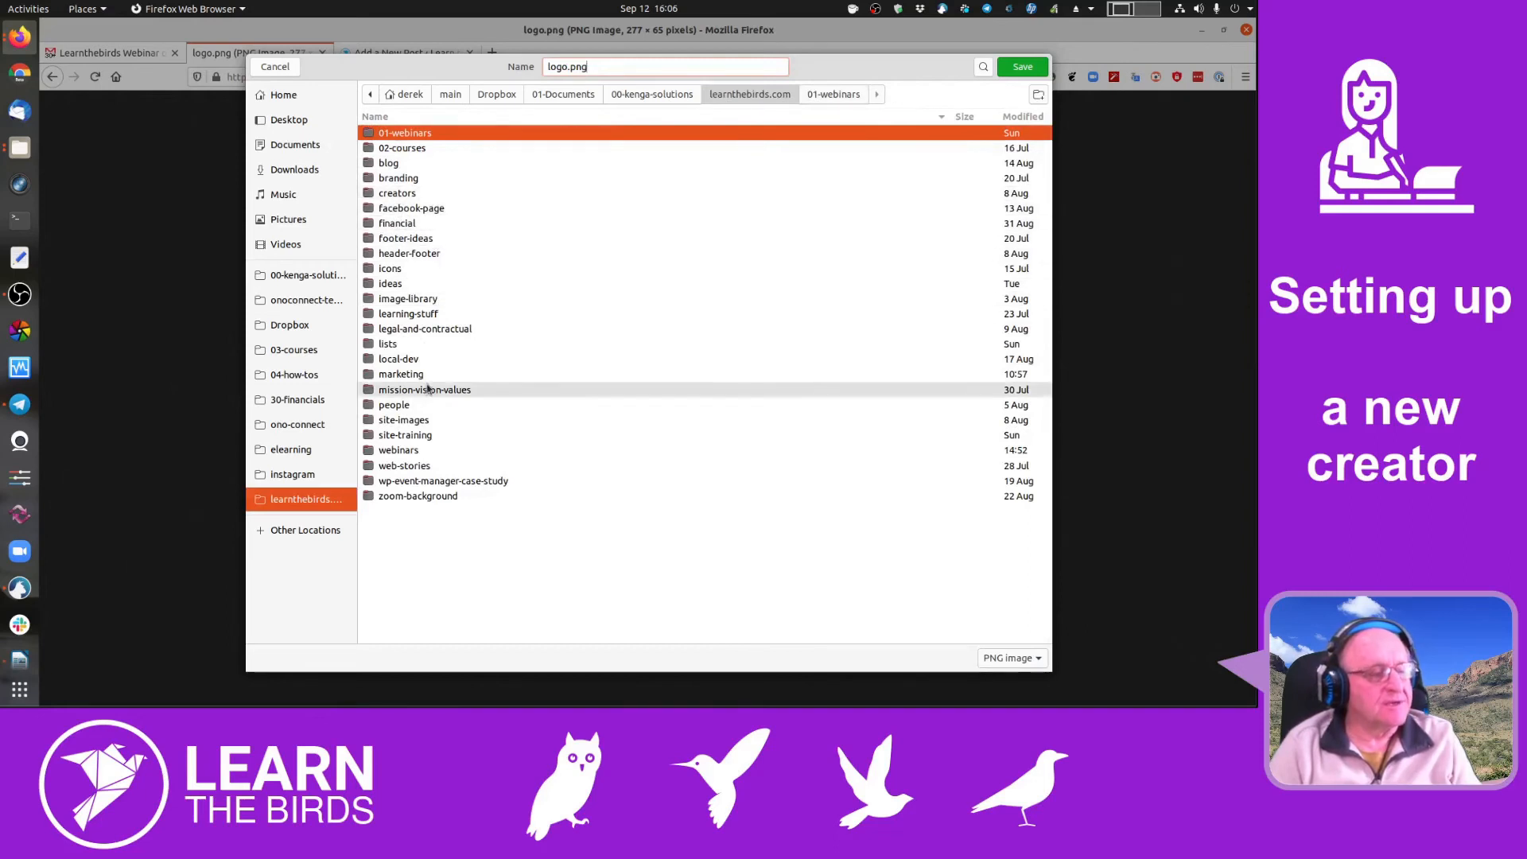
double_click(413, 451)
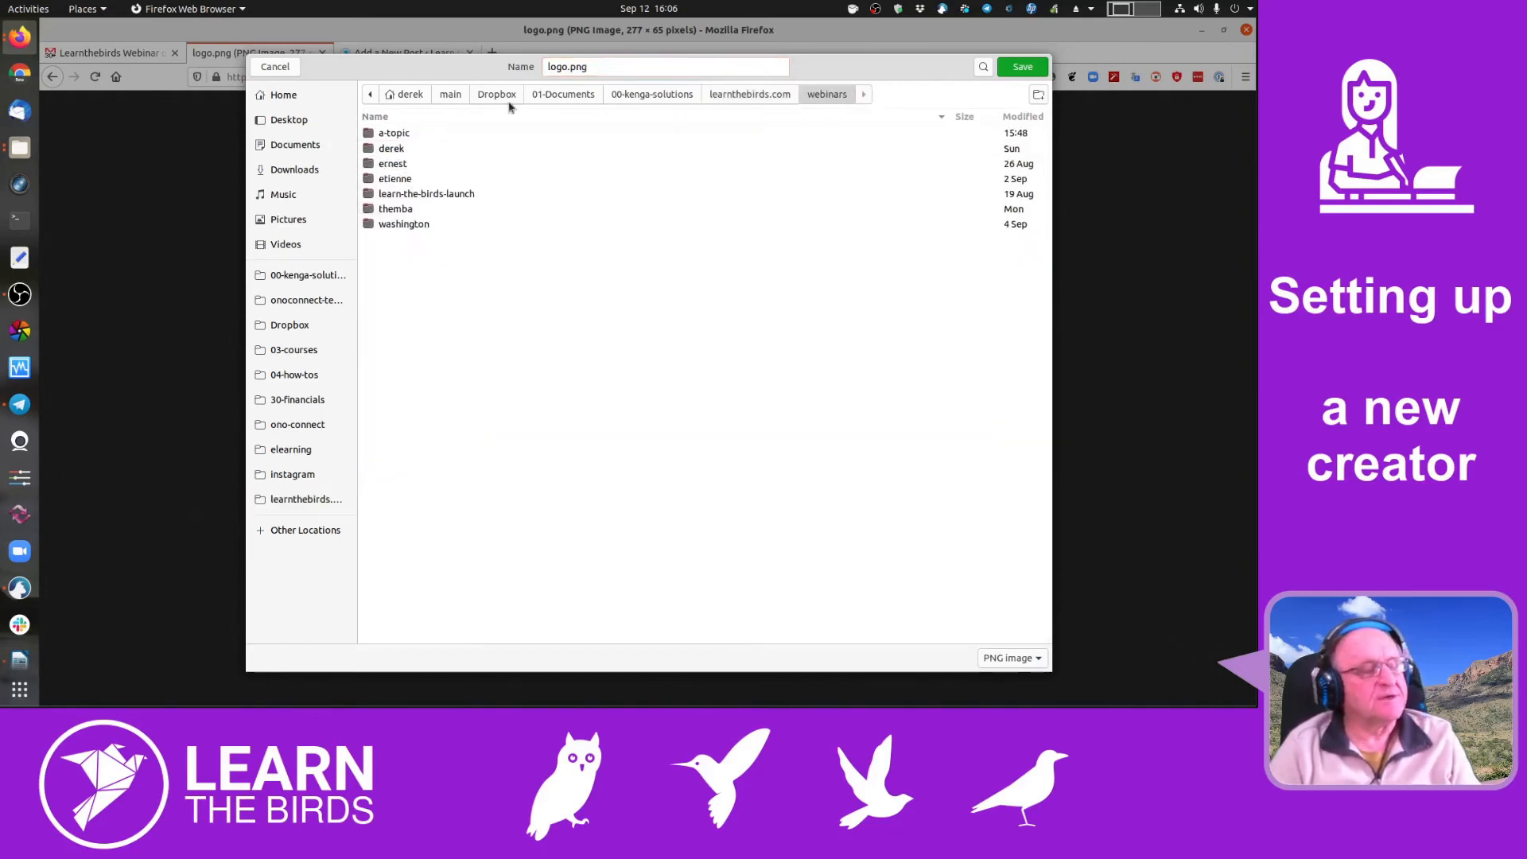
- Create a new webinars subfolder named for the organizer and save logo.png in it
left_click(1038, 94)
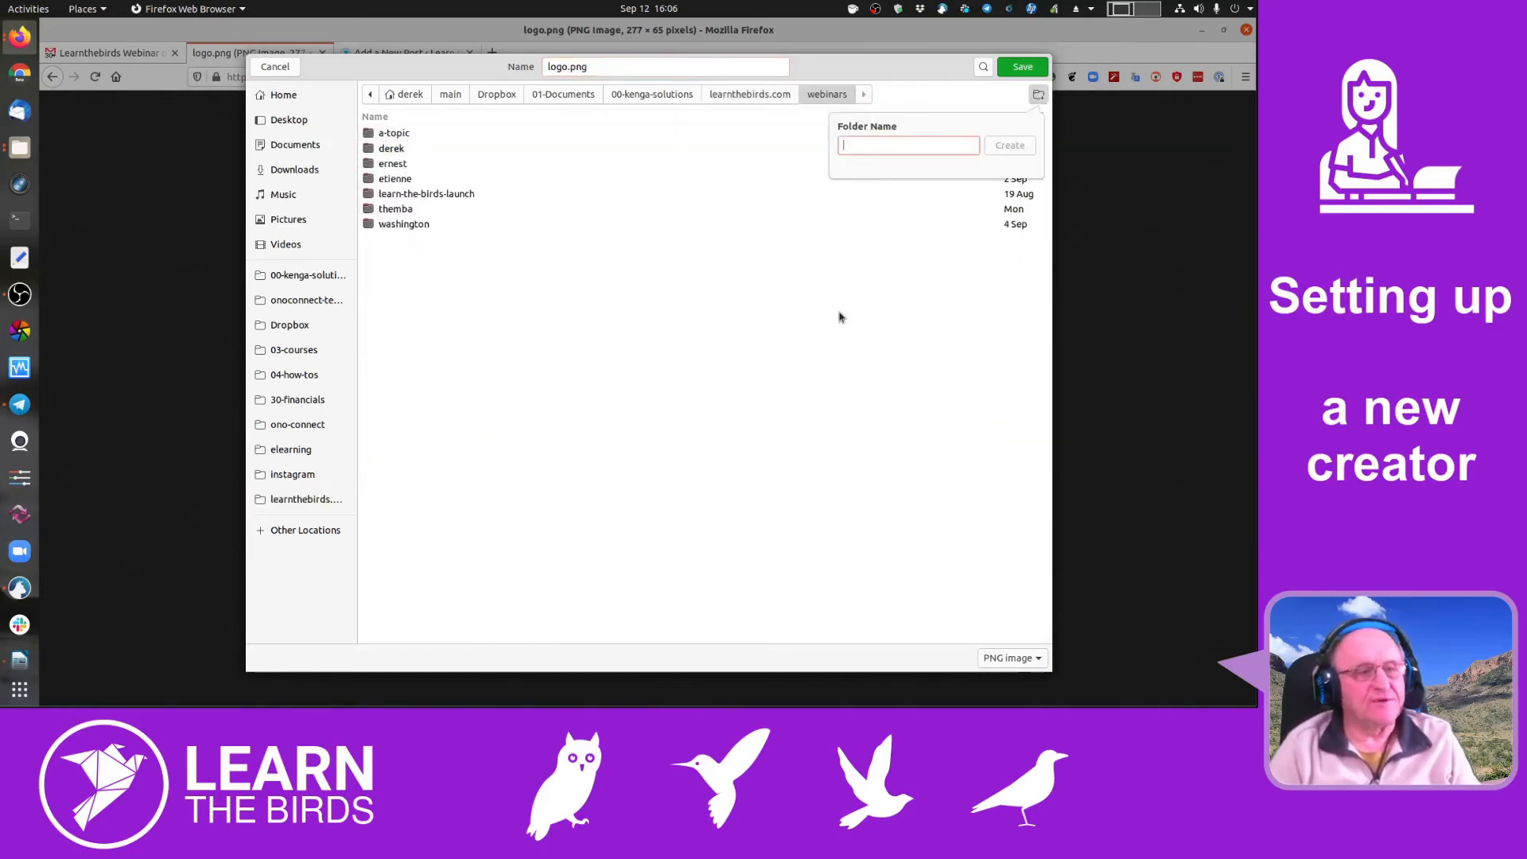
type("harriet")
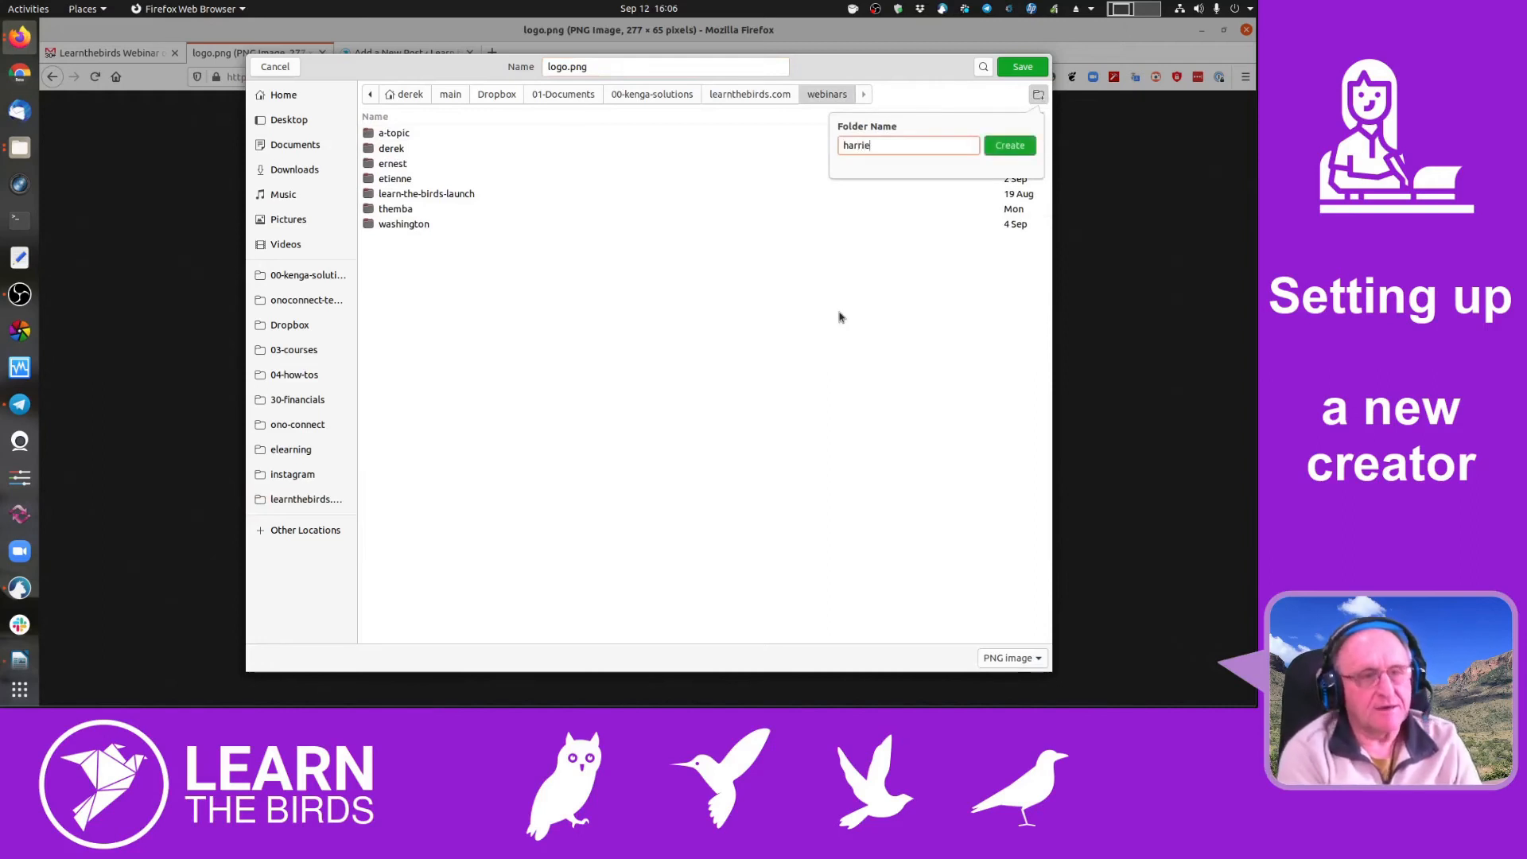
left_click(1007, 144)
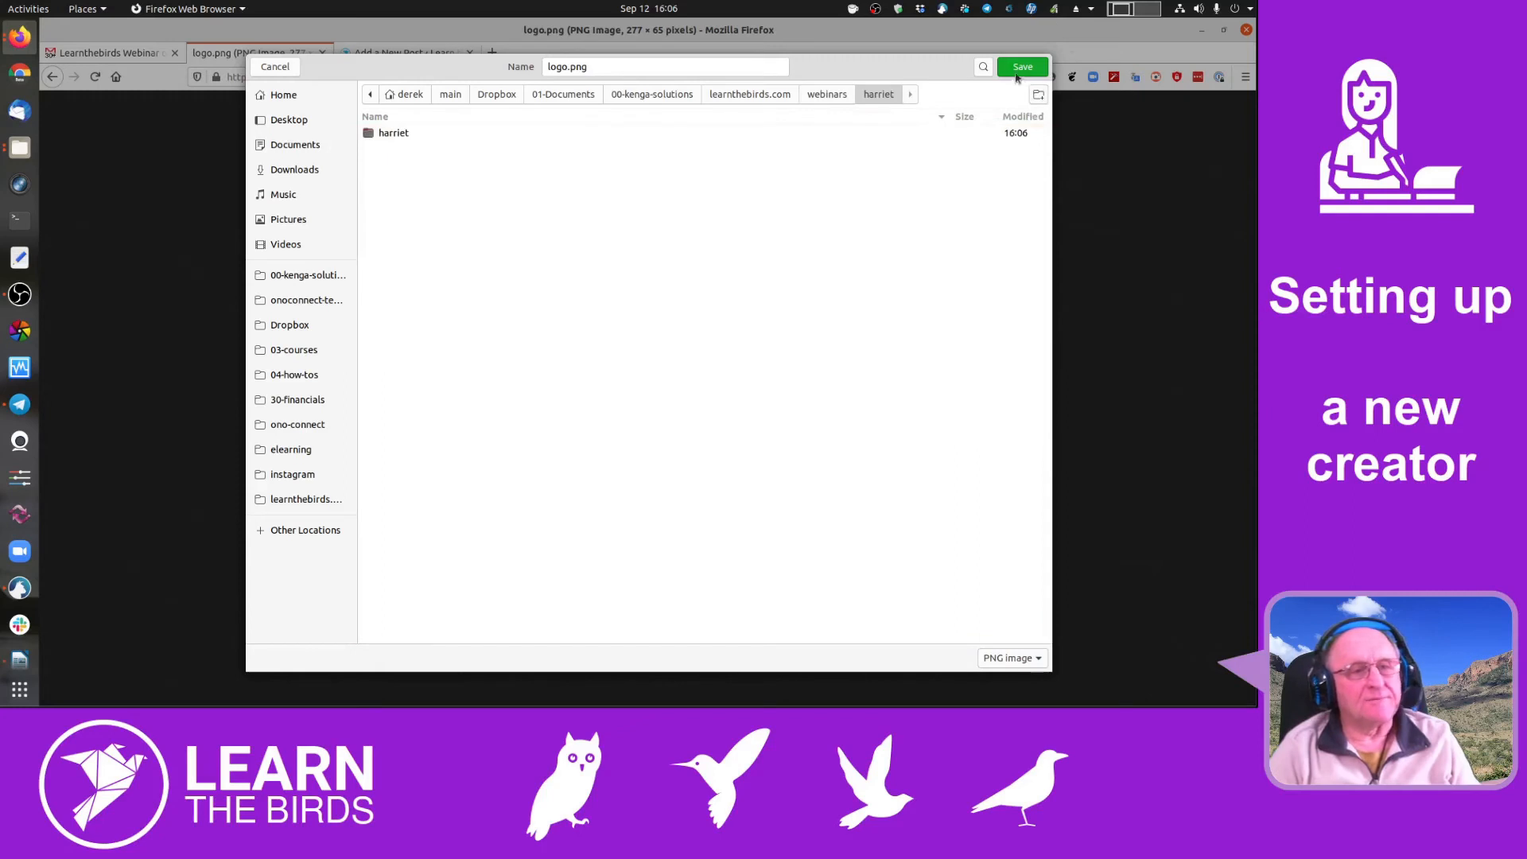
double_click(457, 137)
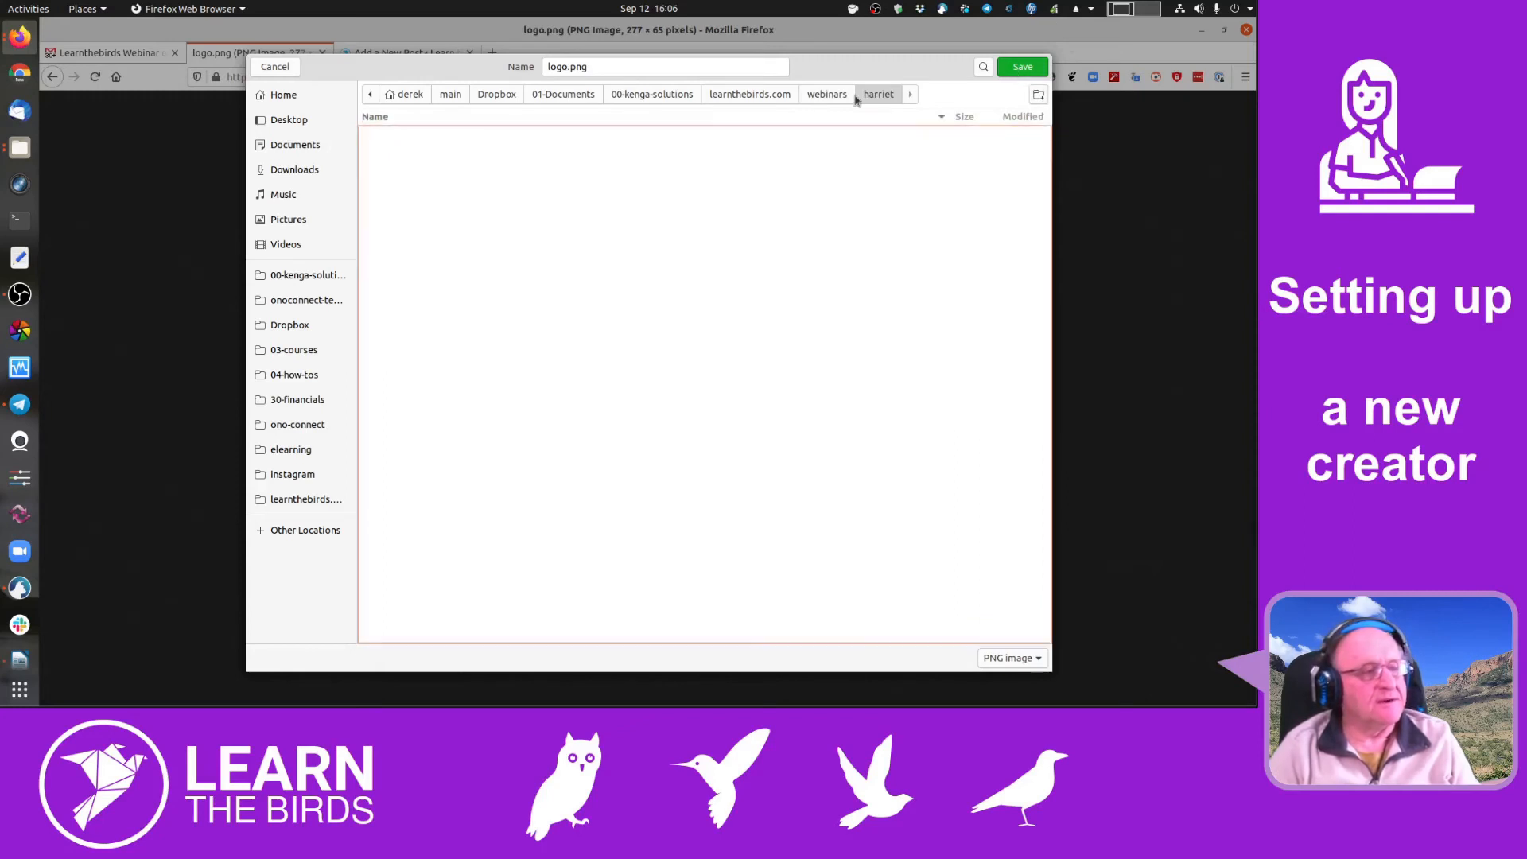
left_click(1015, 70)
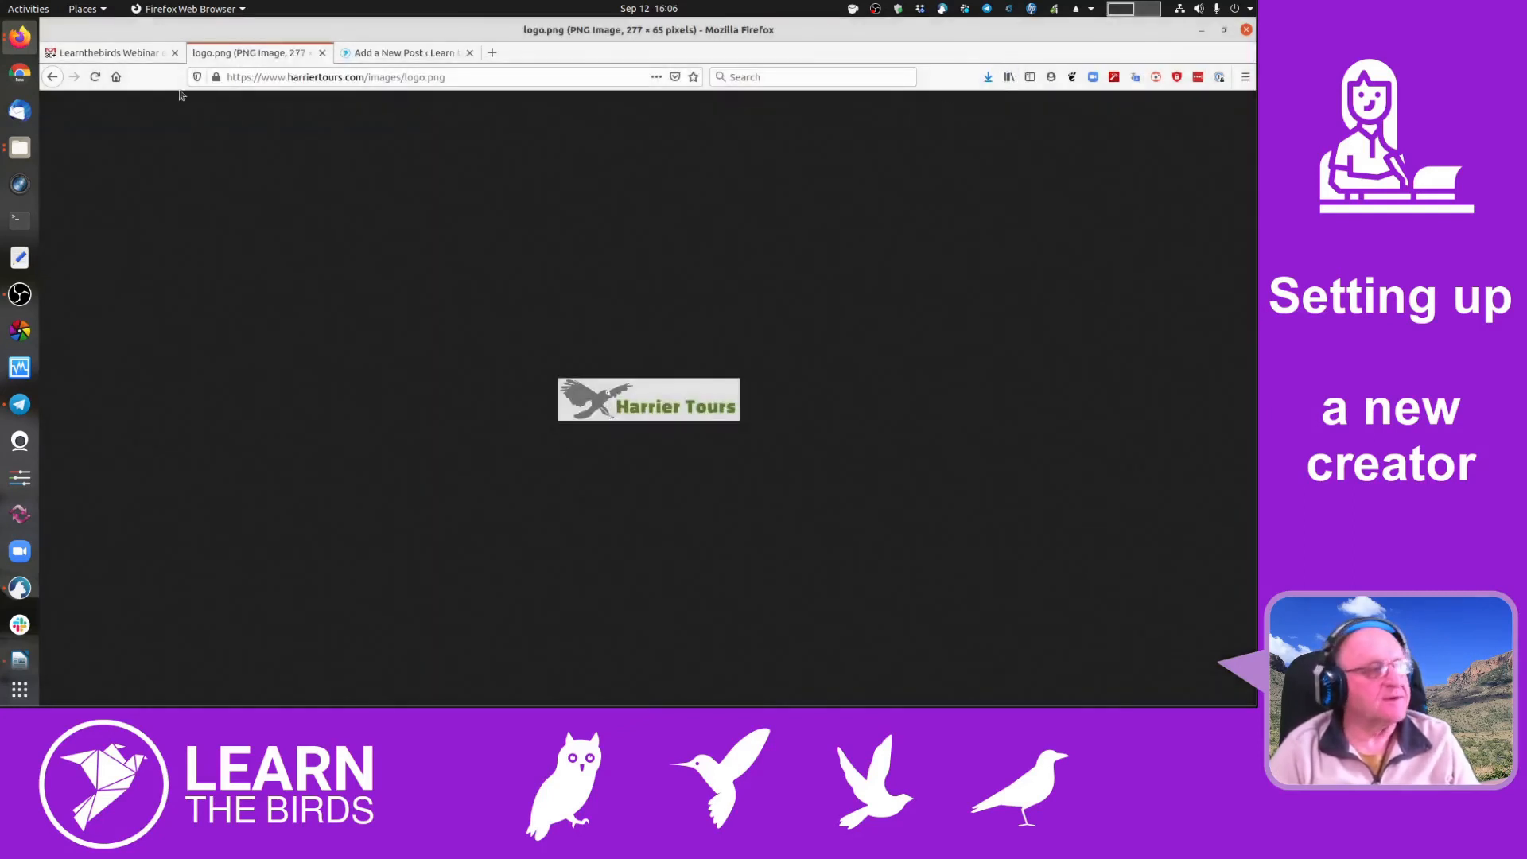
- Open the new organizer folder under learnthebirds.com > webinars in Files
left_click(377, 57)
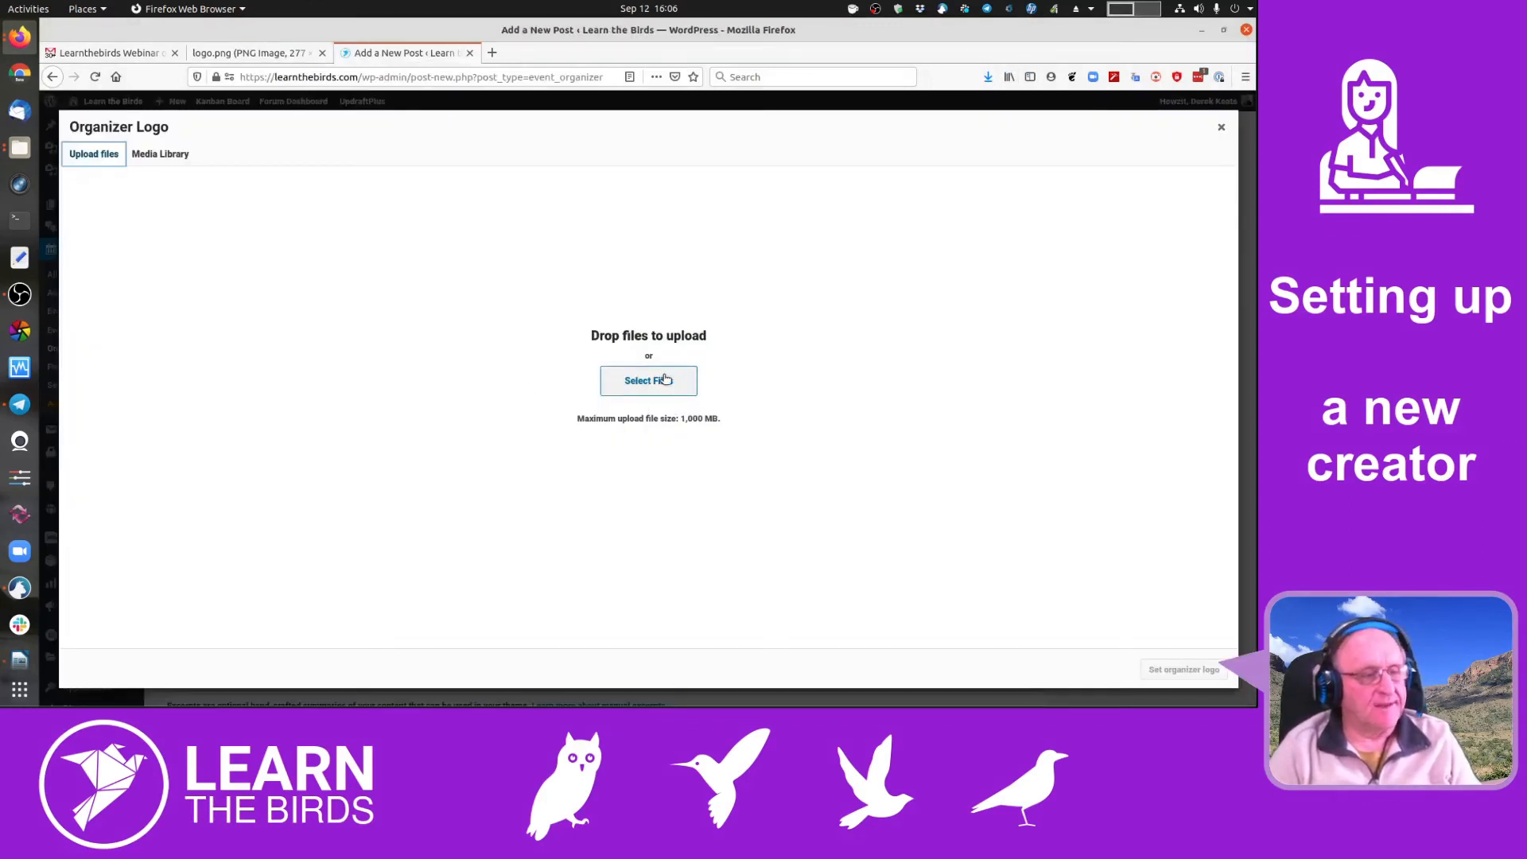
left_click(92, 7)
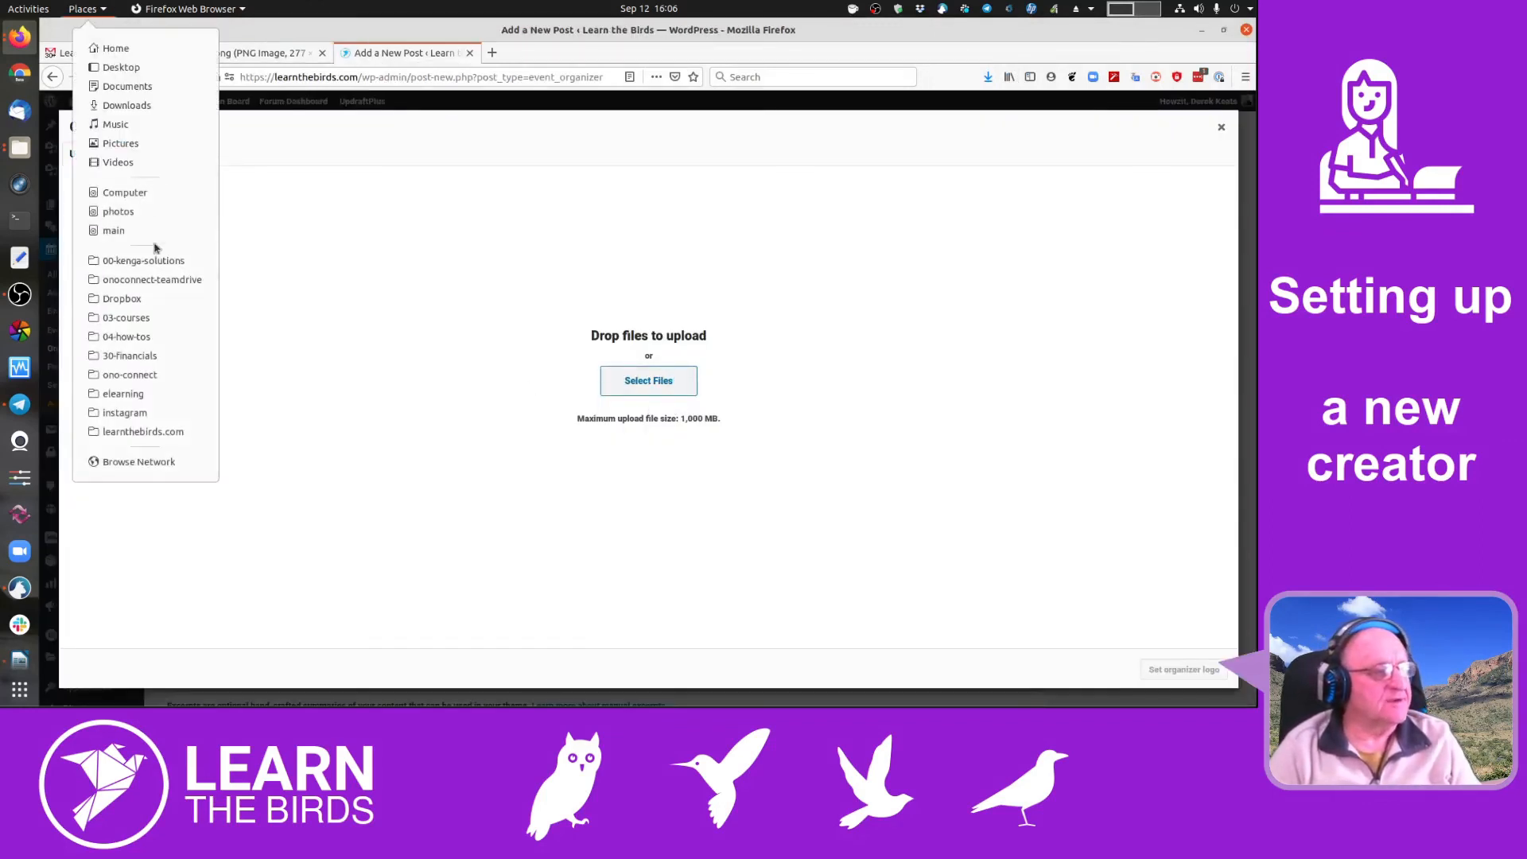
left_click(184, 434)
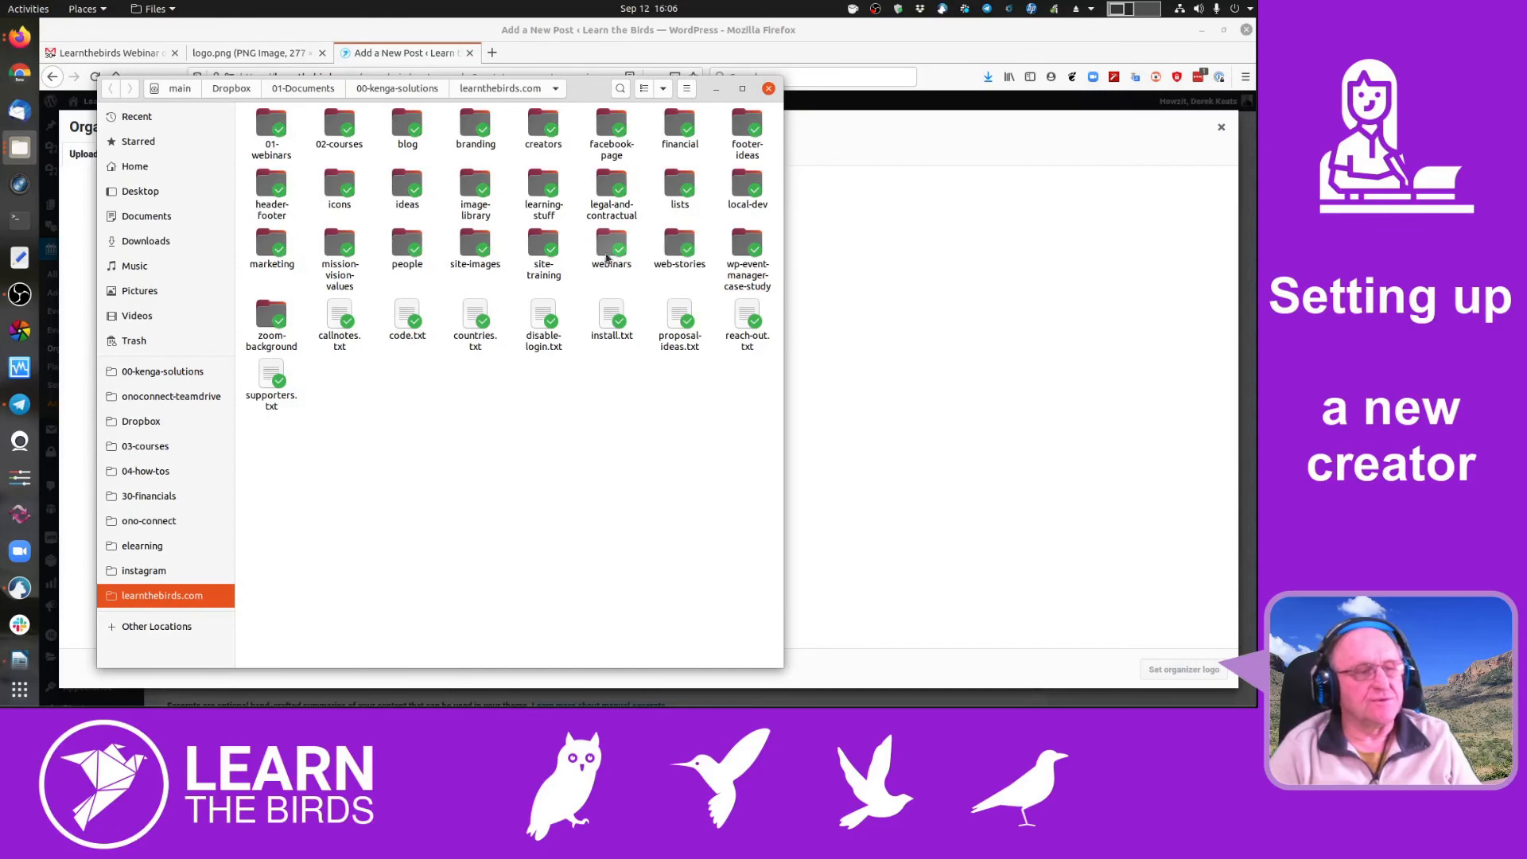
double_click(607, 259)
left_click(547, 129)
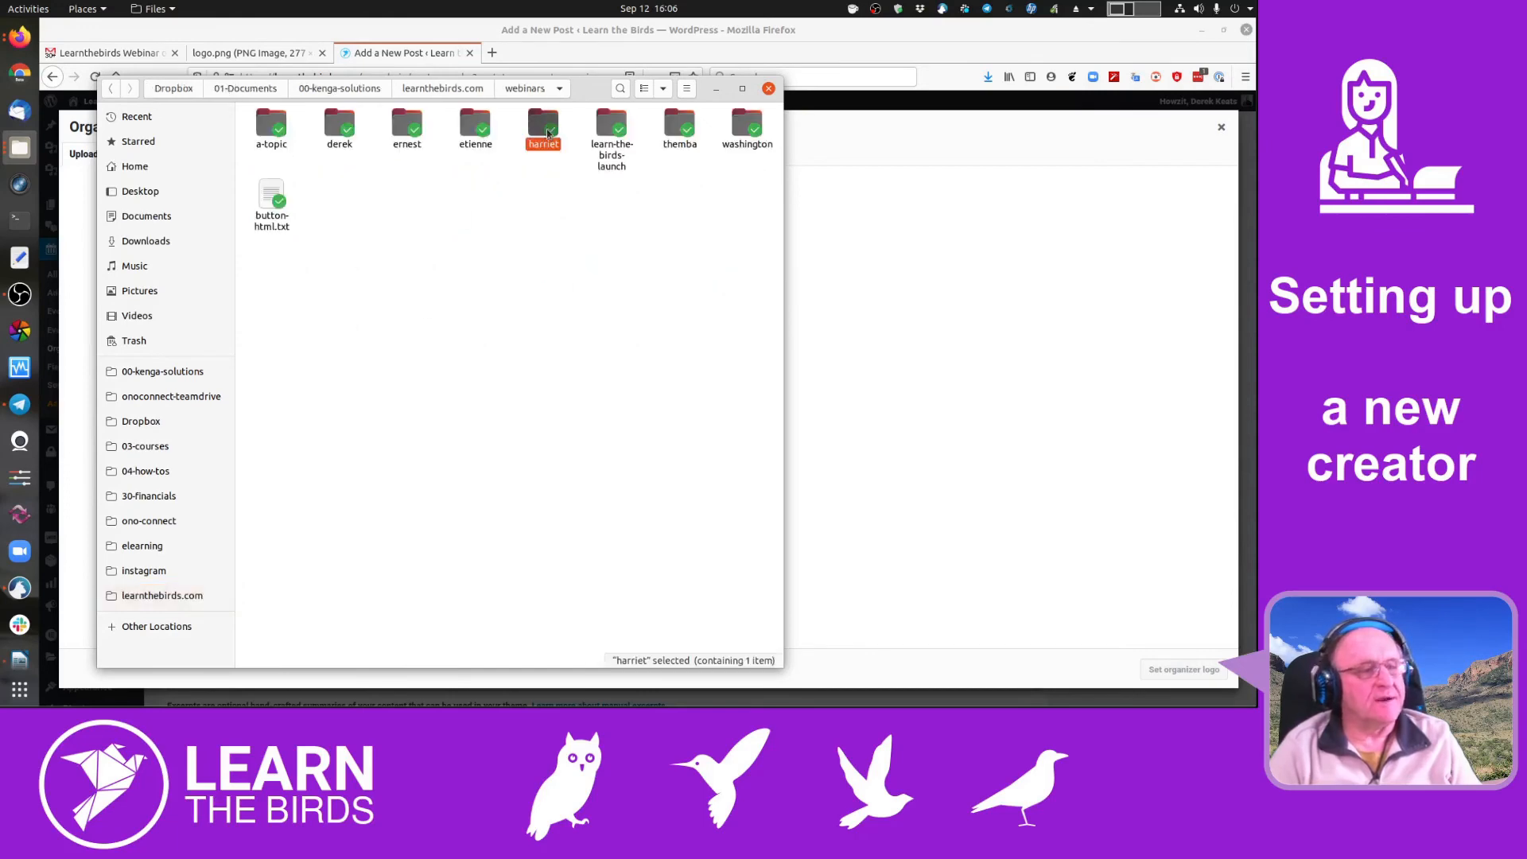
double_click(546, 129)
- Drag logo.png from Files into the WordPress upload area
left_click_drag(577, 91, 1187, 271)
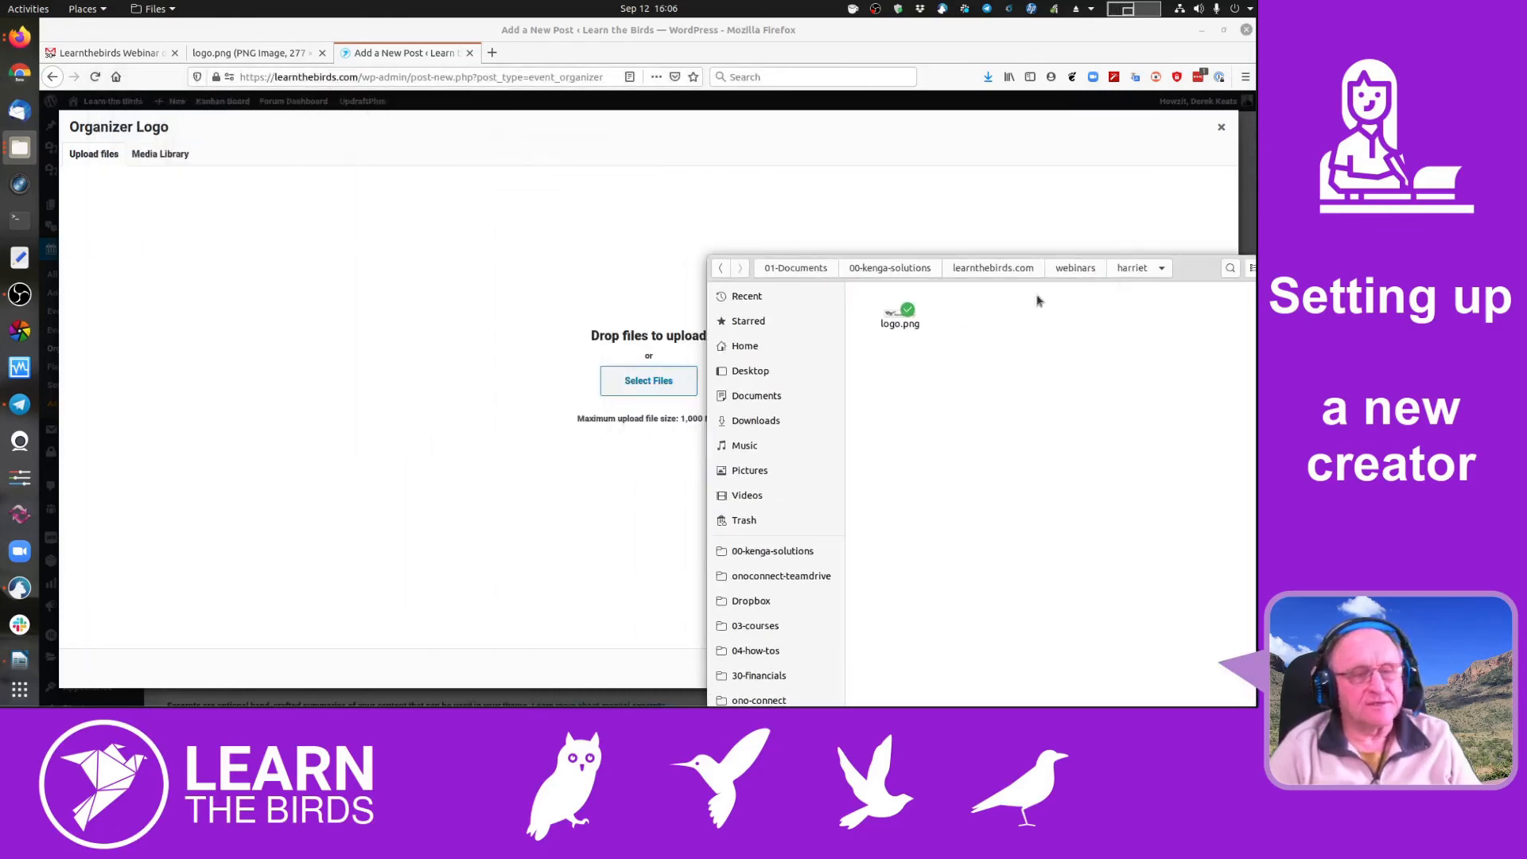
left_click_drag(899, 314, 589, 366)
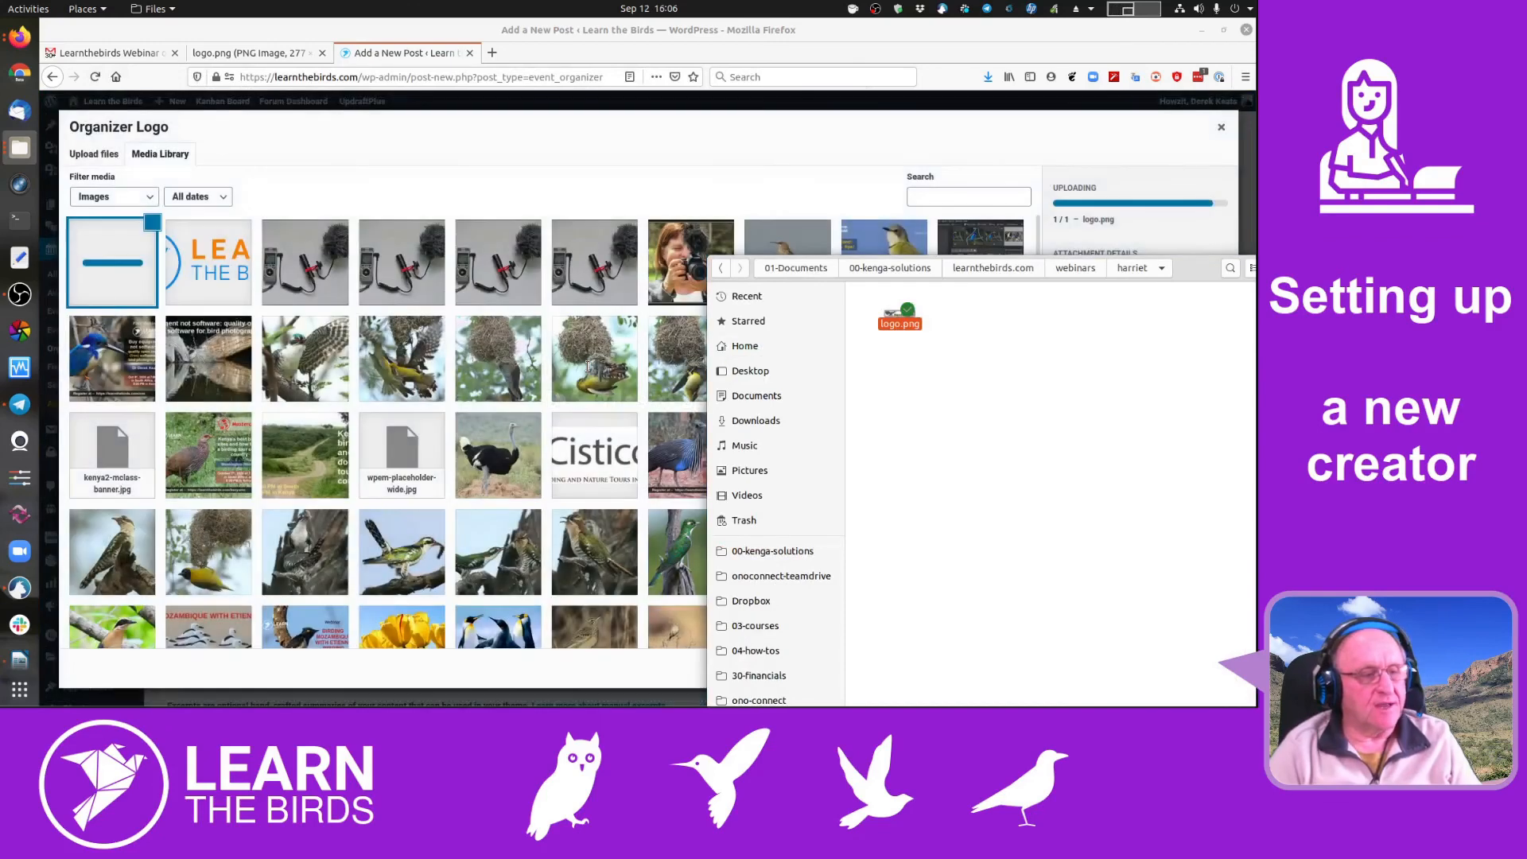
left_click_drag(1175, 272, 1033, 146)
- Give logo.png the alt text 'Harrier Tours Logo' and set it as the organizer logo
left_click(1072, 133)
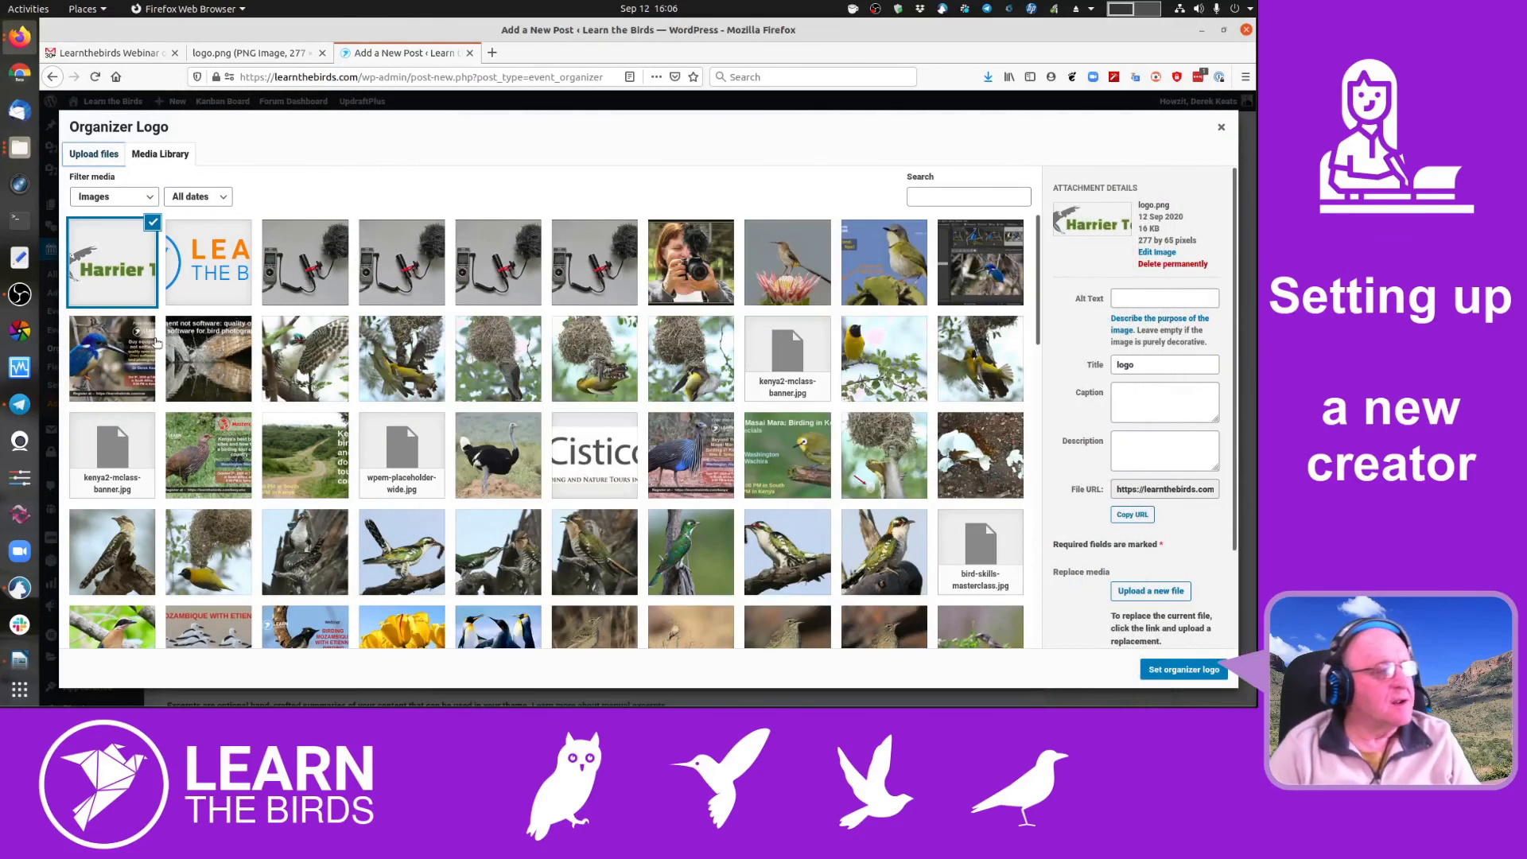
left_click(1138, 300)
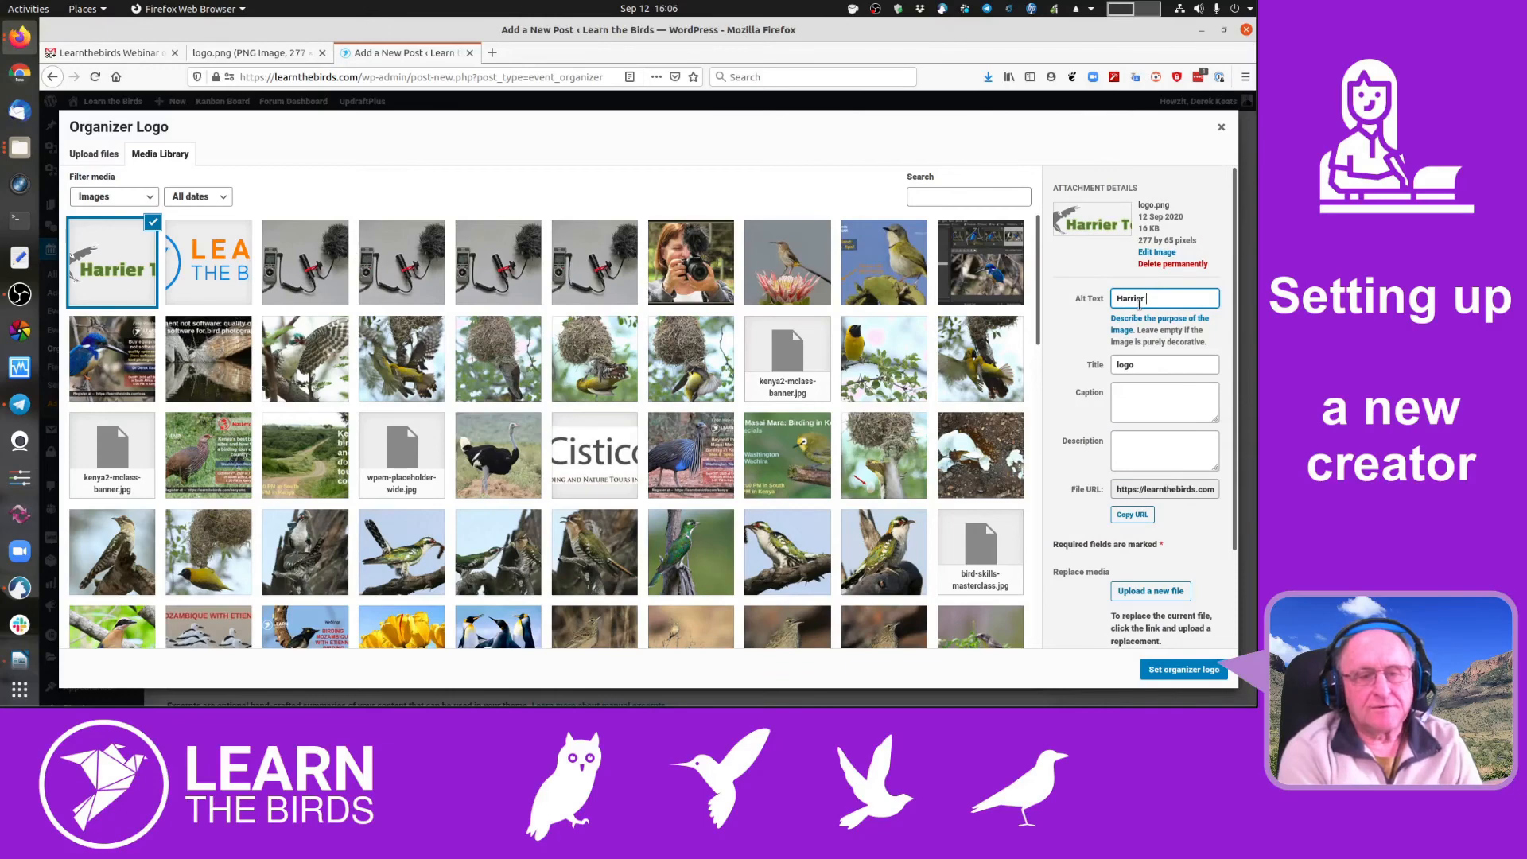
type("Harrier Tours L")
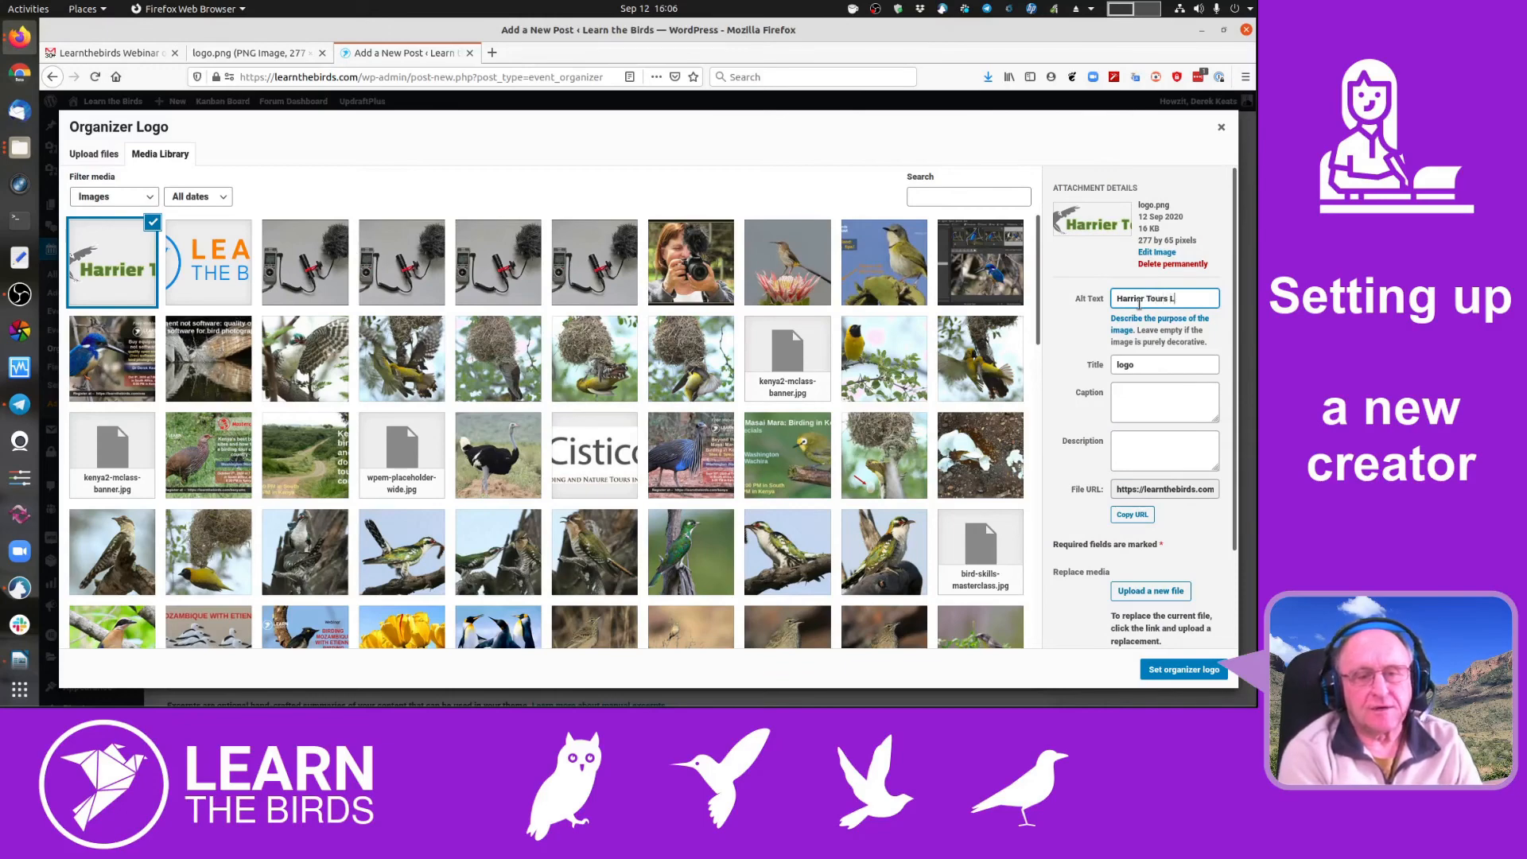
type("ogo")
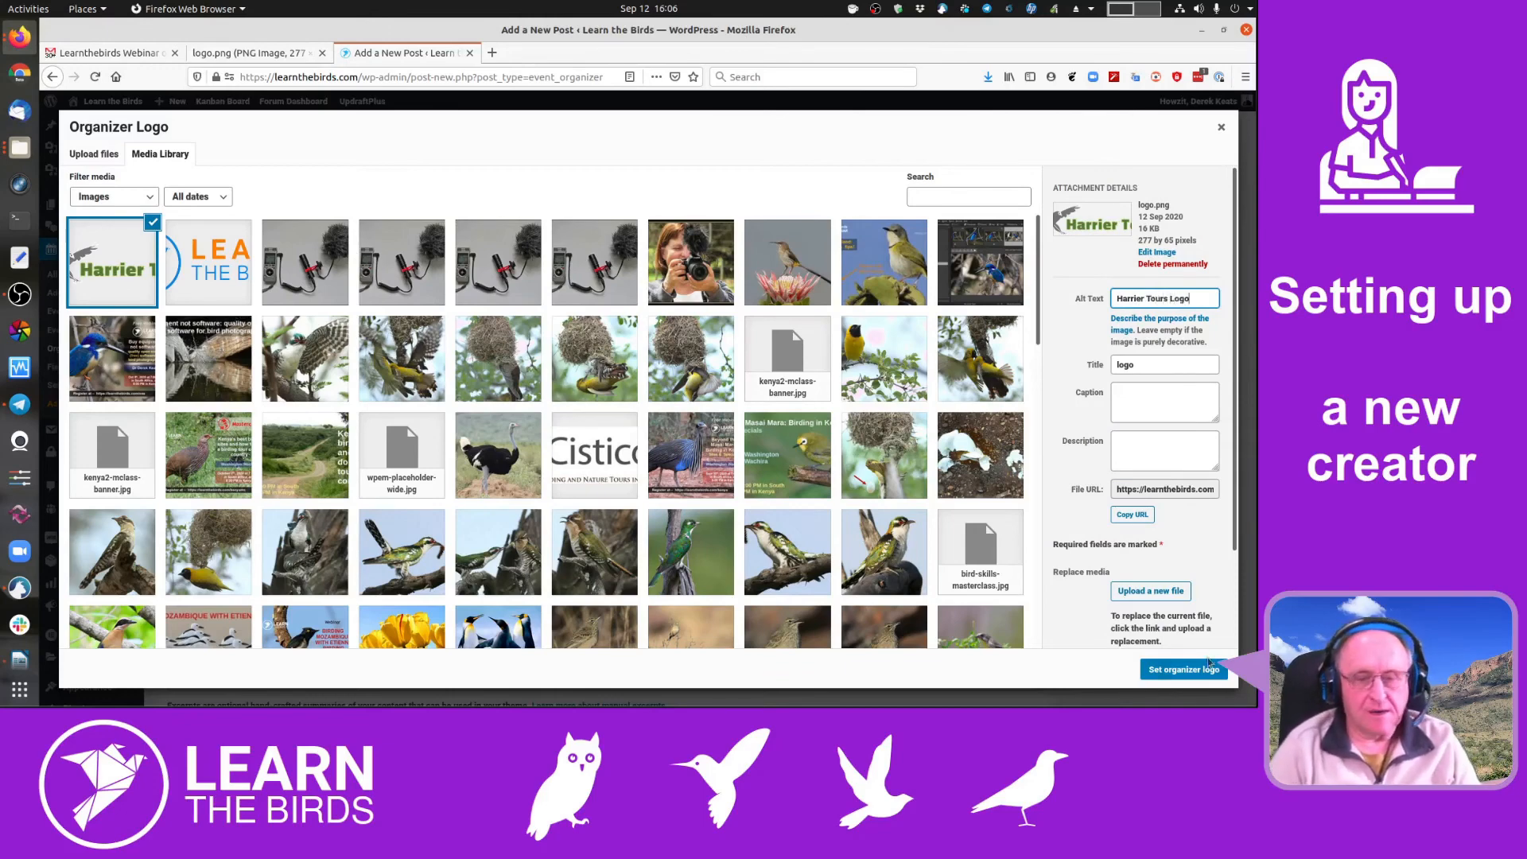
left_click(1202, 672)
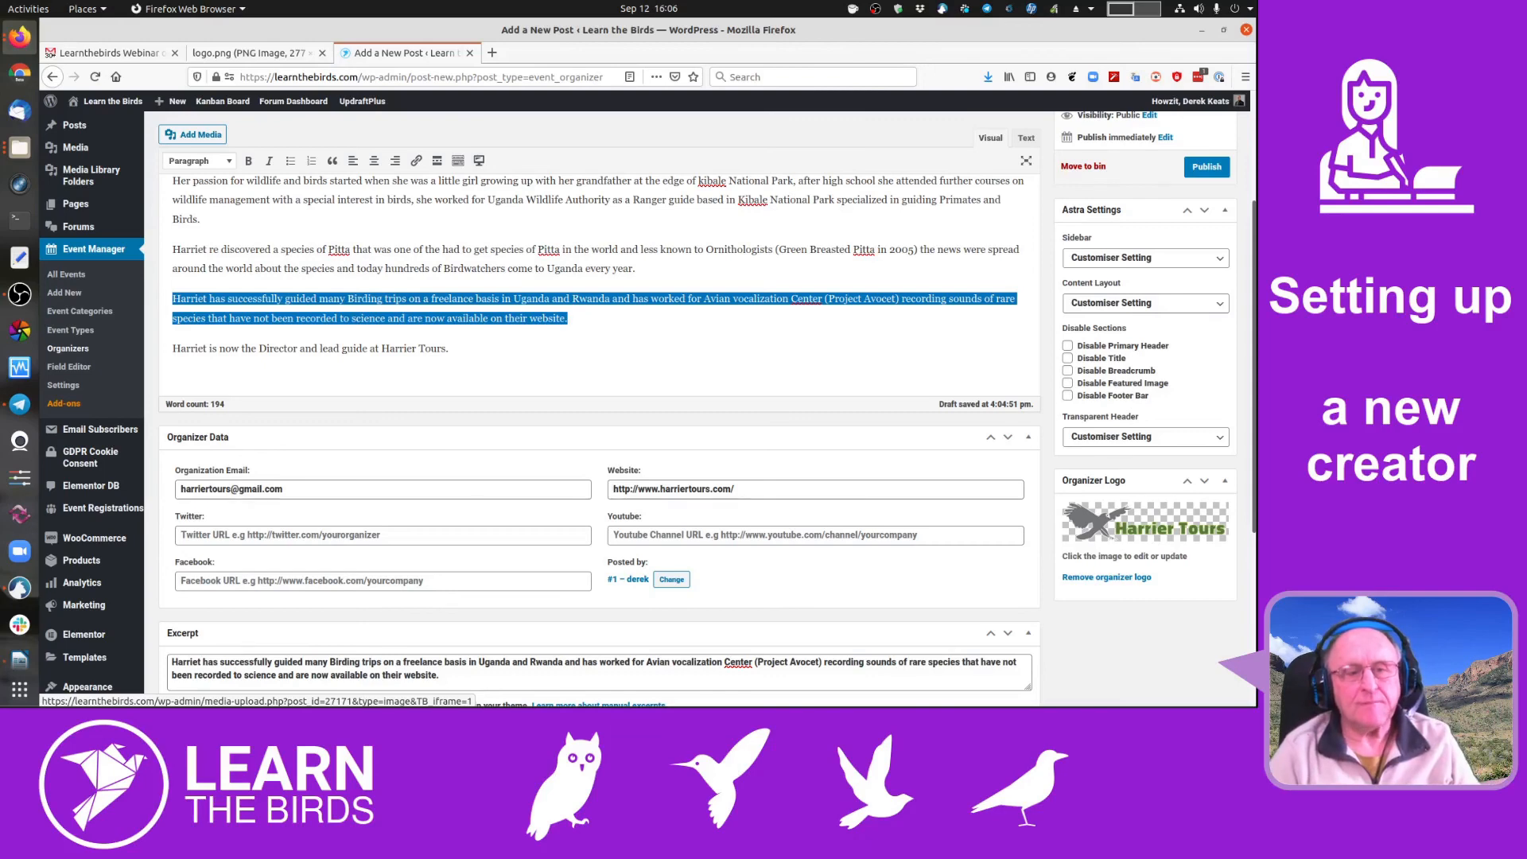
- Publish the organizer post from the Publish box at the top
scroll(1149, 255, "up", 4)
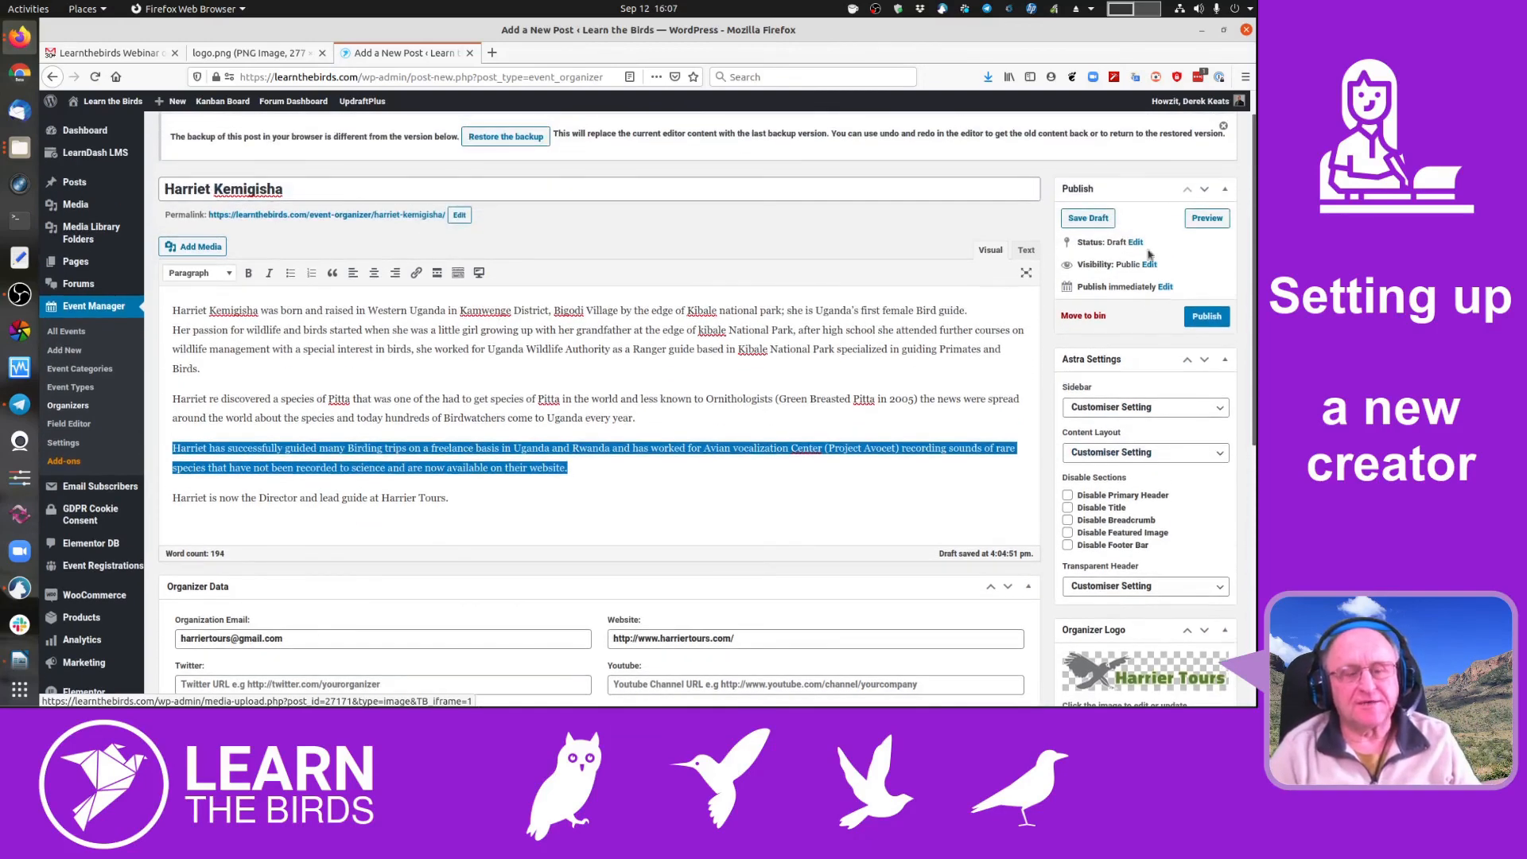
left_click(1208, 318)
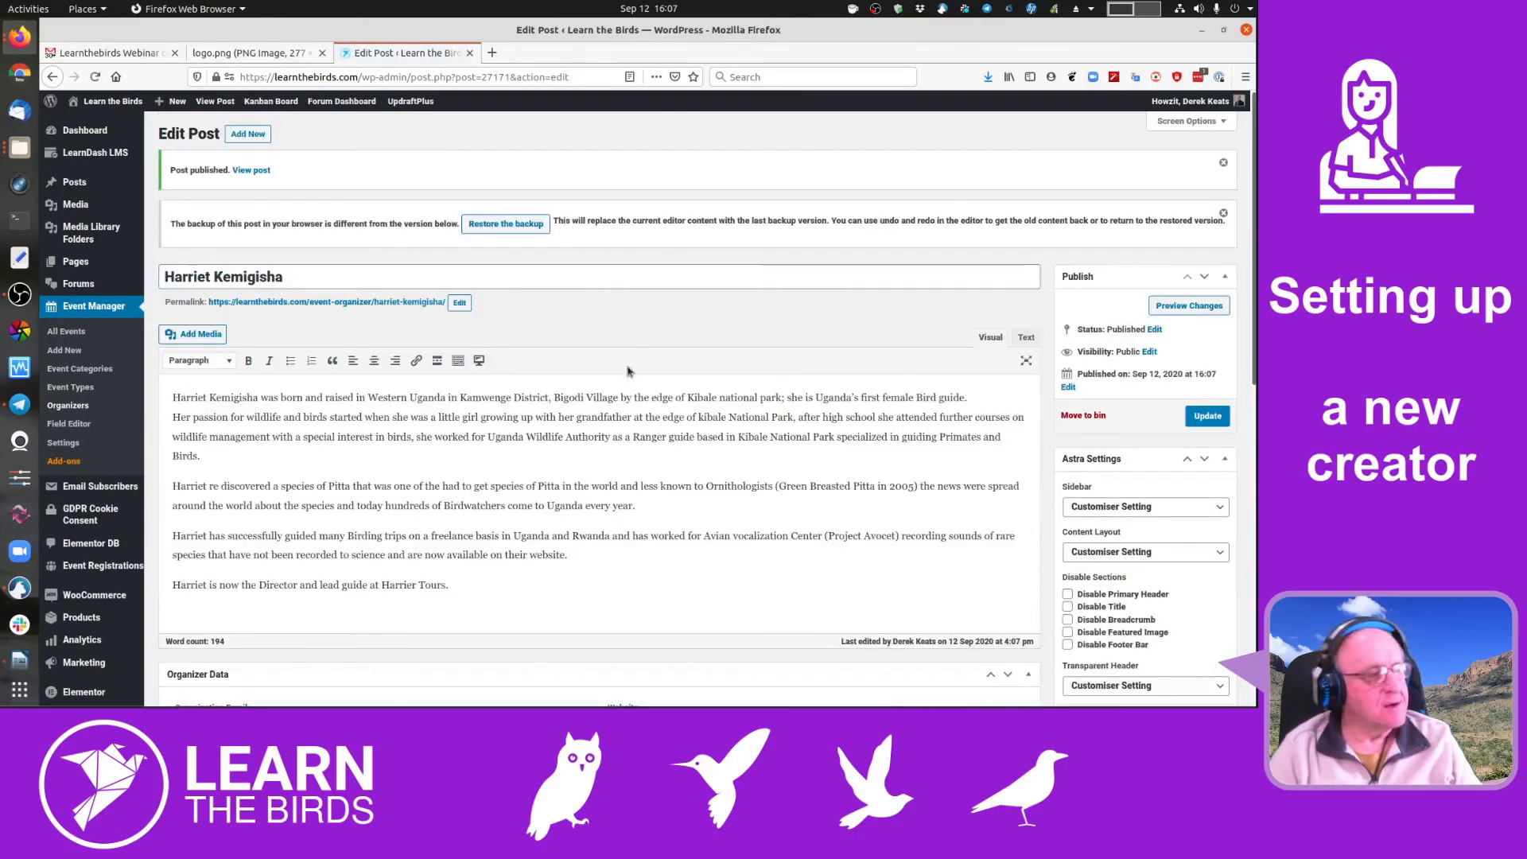
scroll(628, 371, "down", 5)
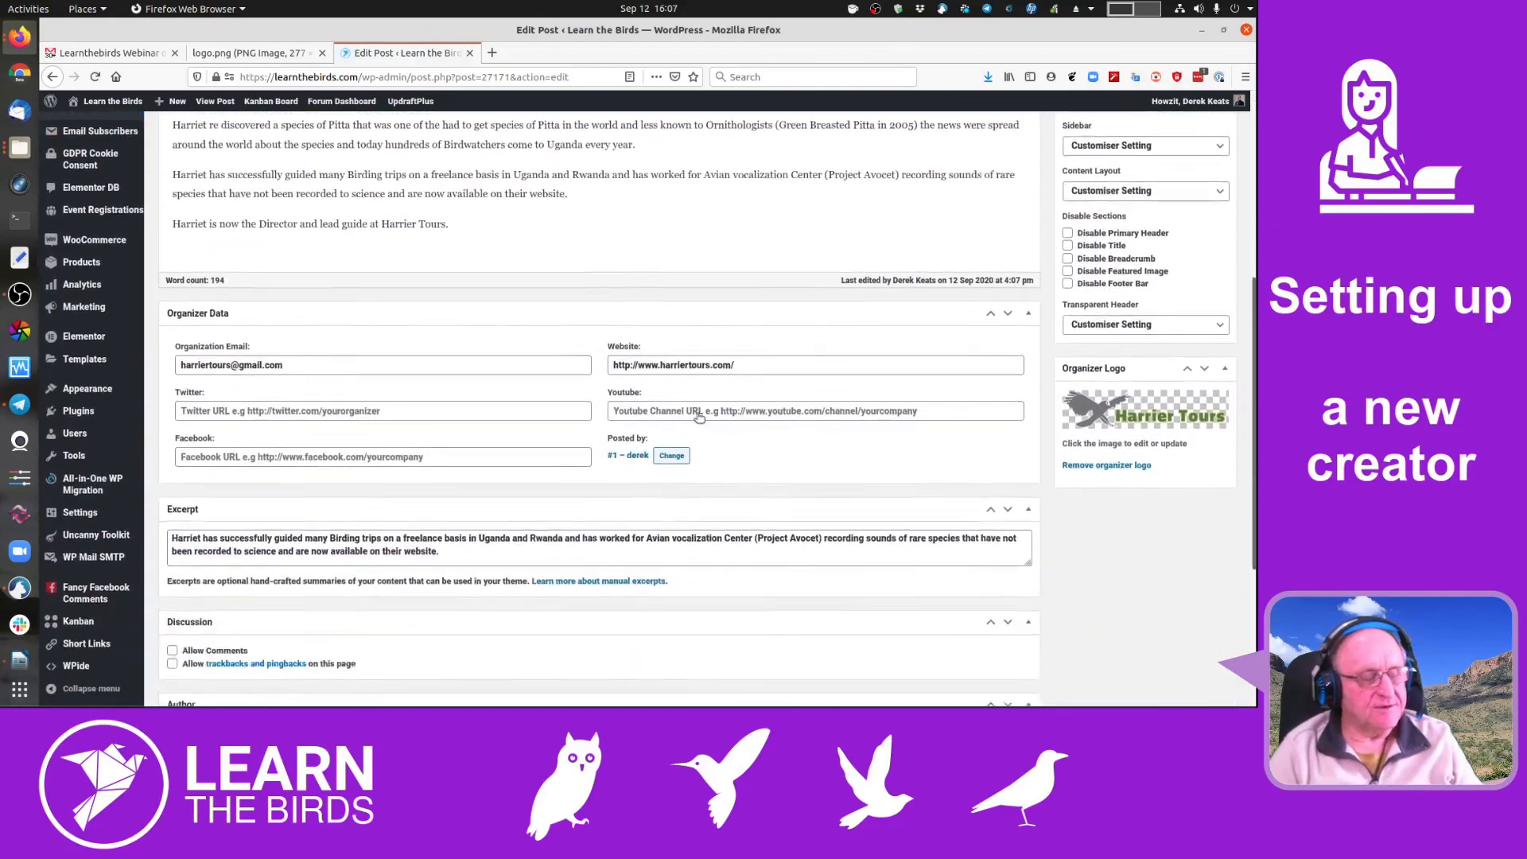
scroll(698, 417, "down", 2)
scroll(700, 398, "up", 8)
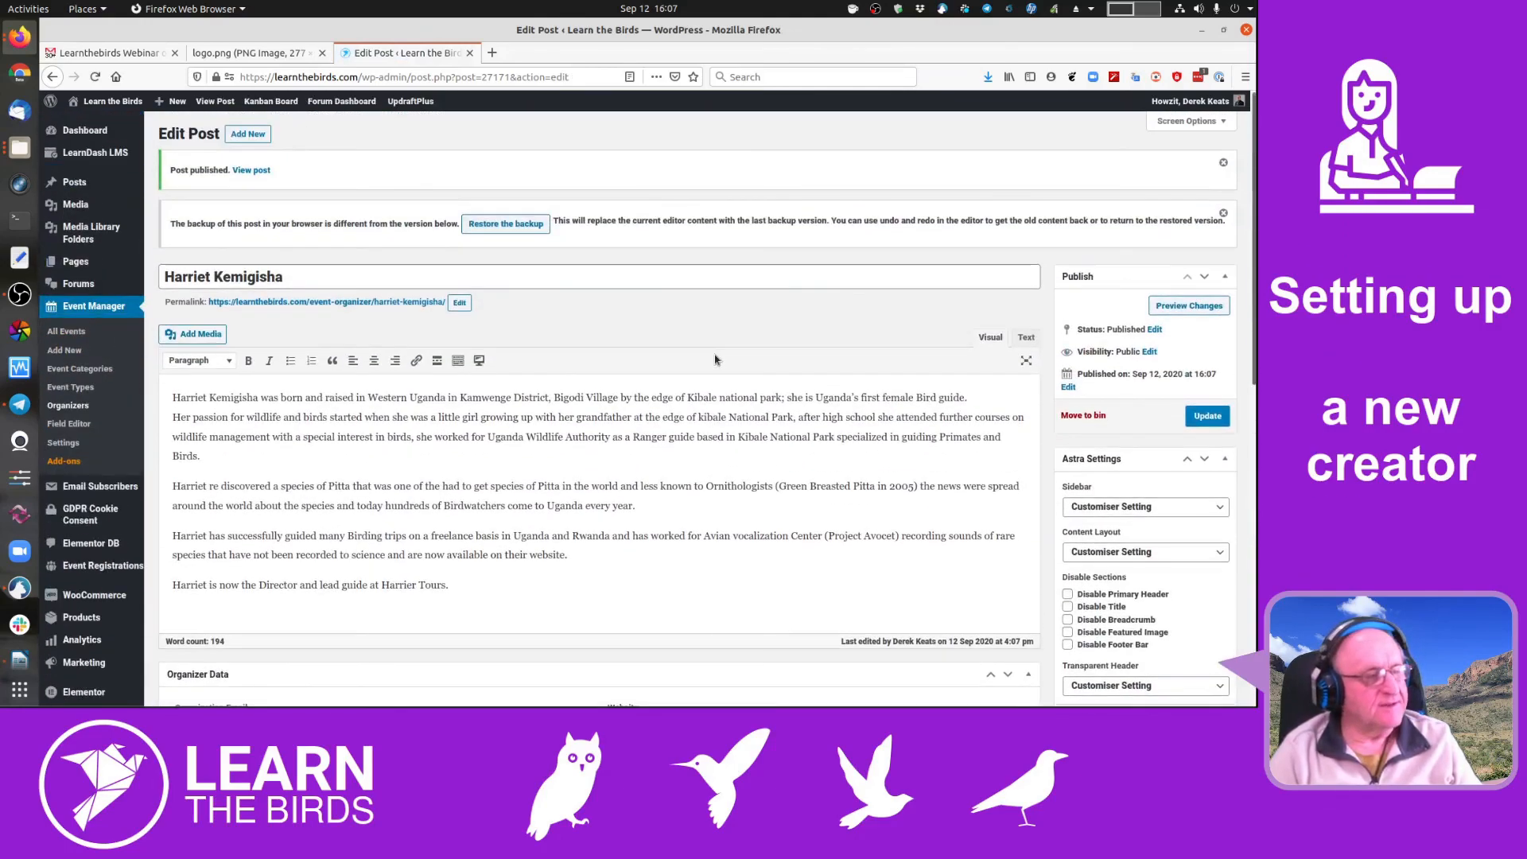
scroll(684, 451, "down", 4)
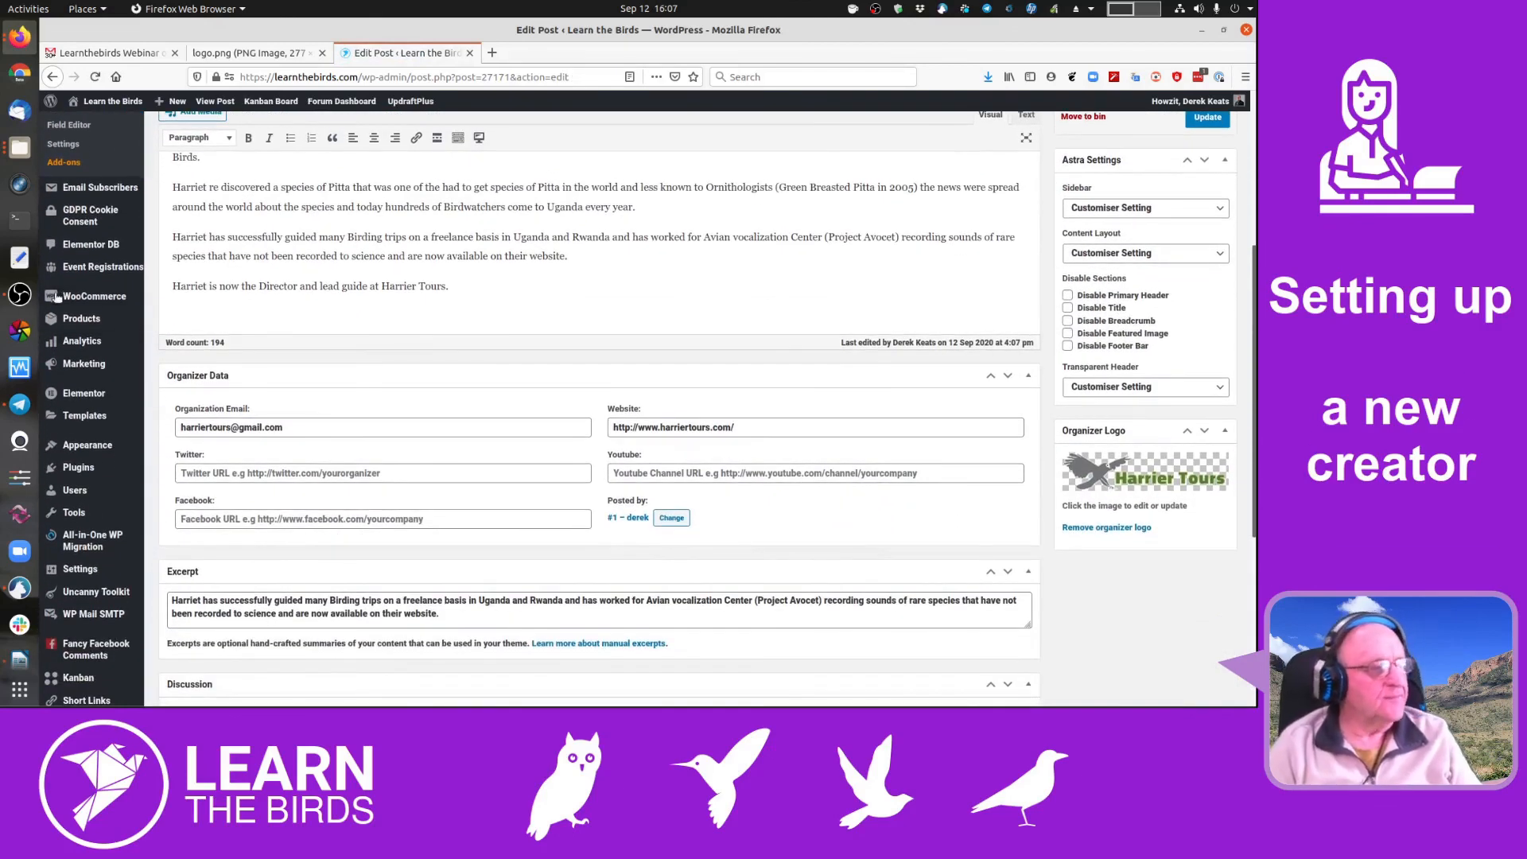
scroll(827, 410, "down", 2)
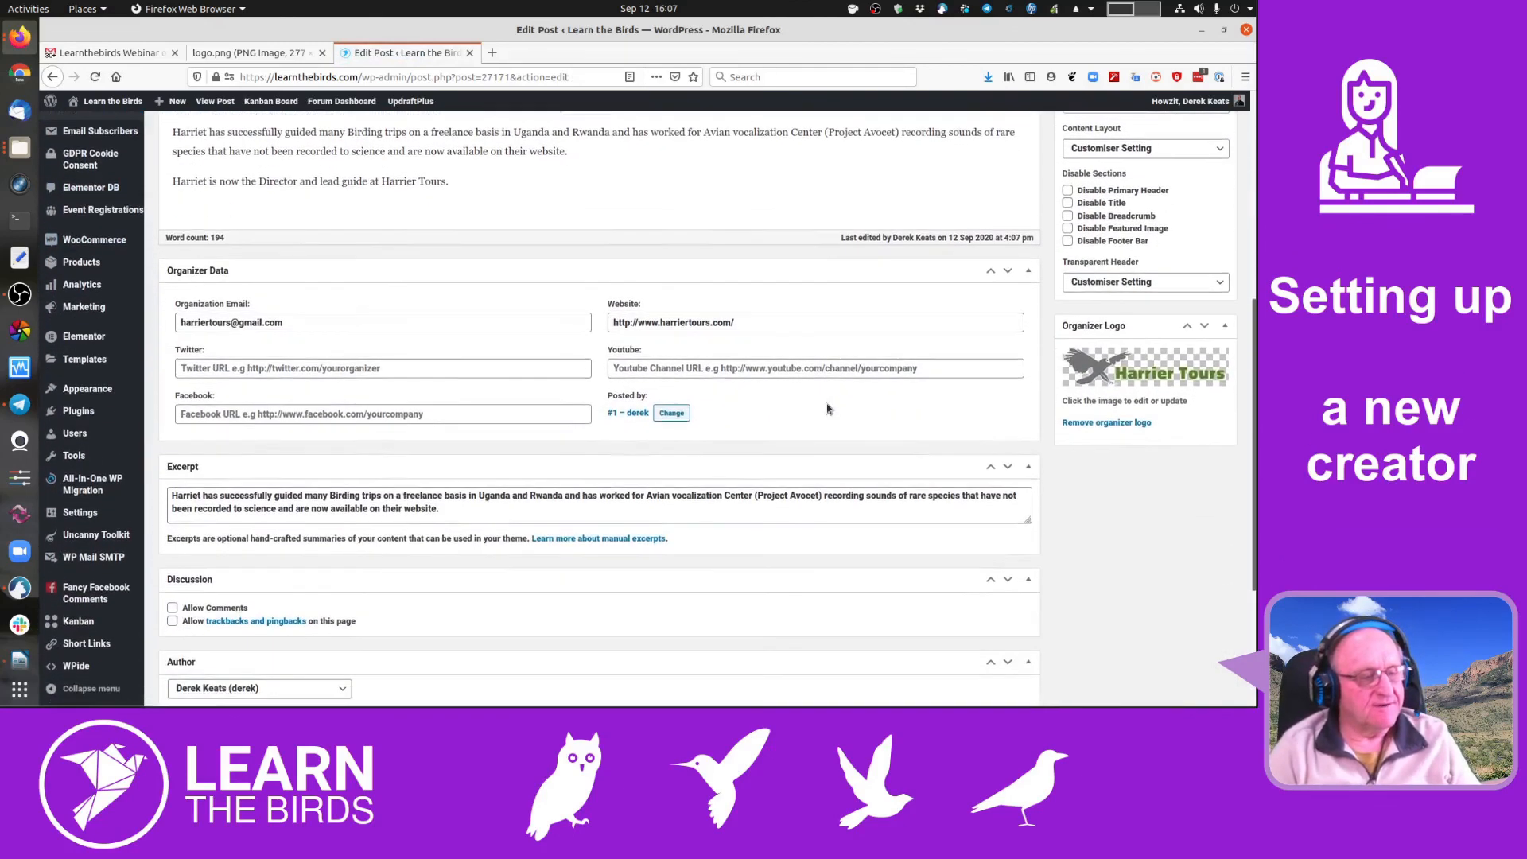
scroll(827, 410, "up", 5)
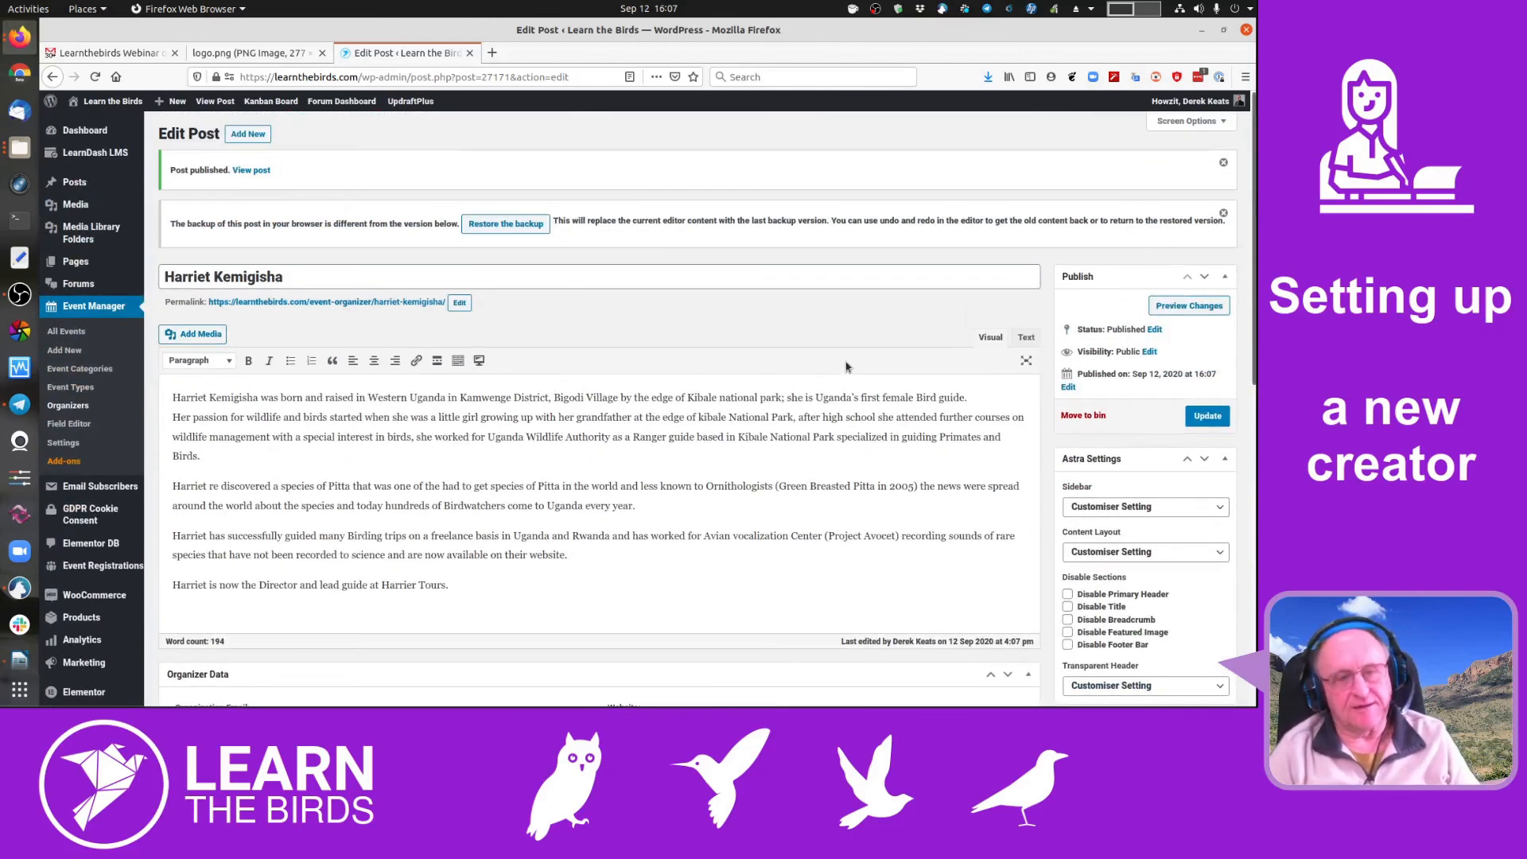